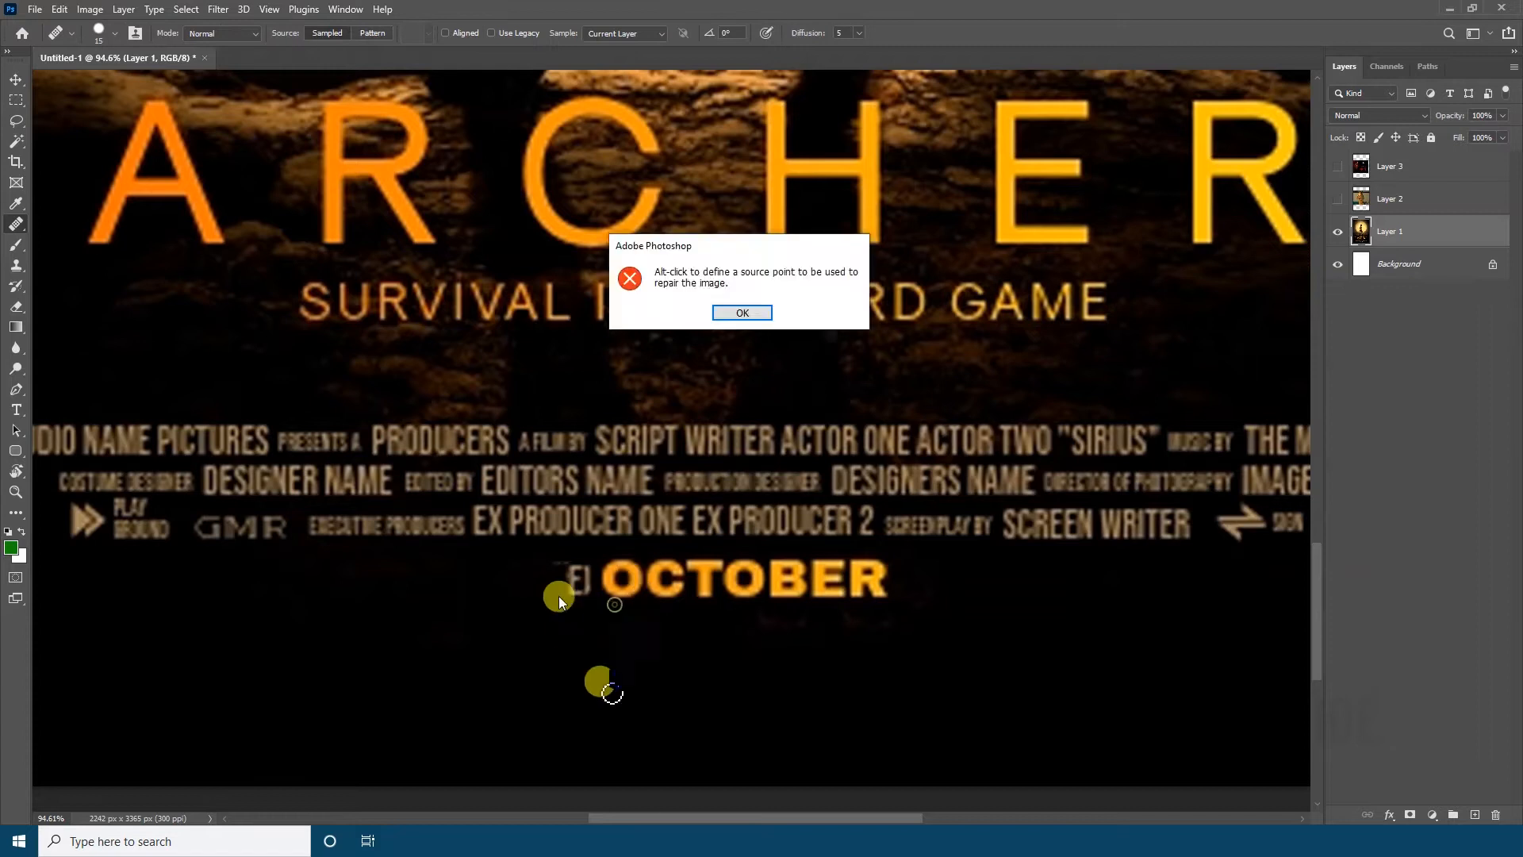
Remove the OCTOBER release date beneath the poster credits on Layer 1 with the Healing Brush
alt+click(606, 668)
mouse_move(574, 605)
mouse_down()
mouse_move(687, 593)
mouse_move(692, 579)
mouse_move(575, 605)
mouse_move(867, 582)
mouse_move(682, 565)
mouse_up()
drag(186, 646, 666, 638)
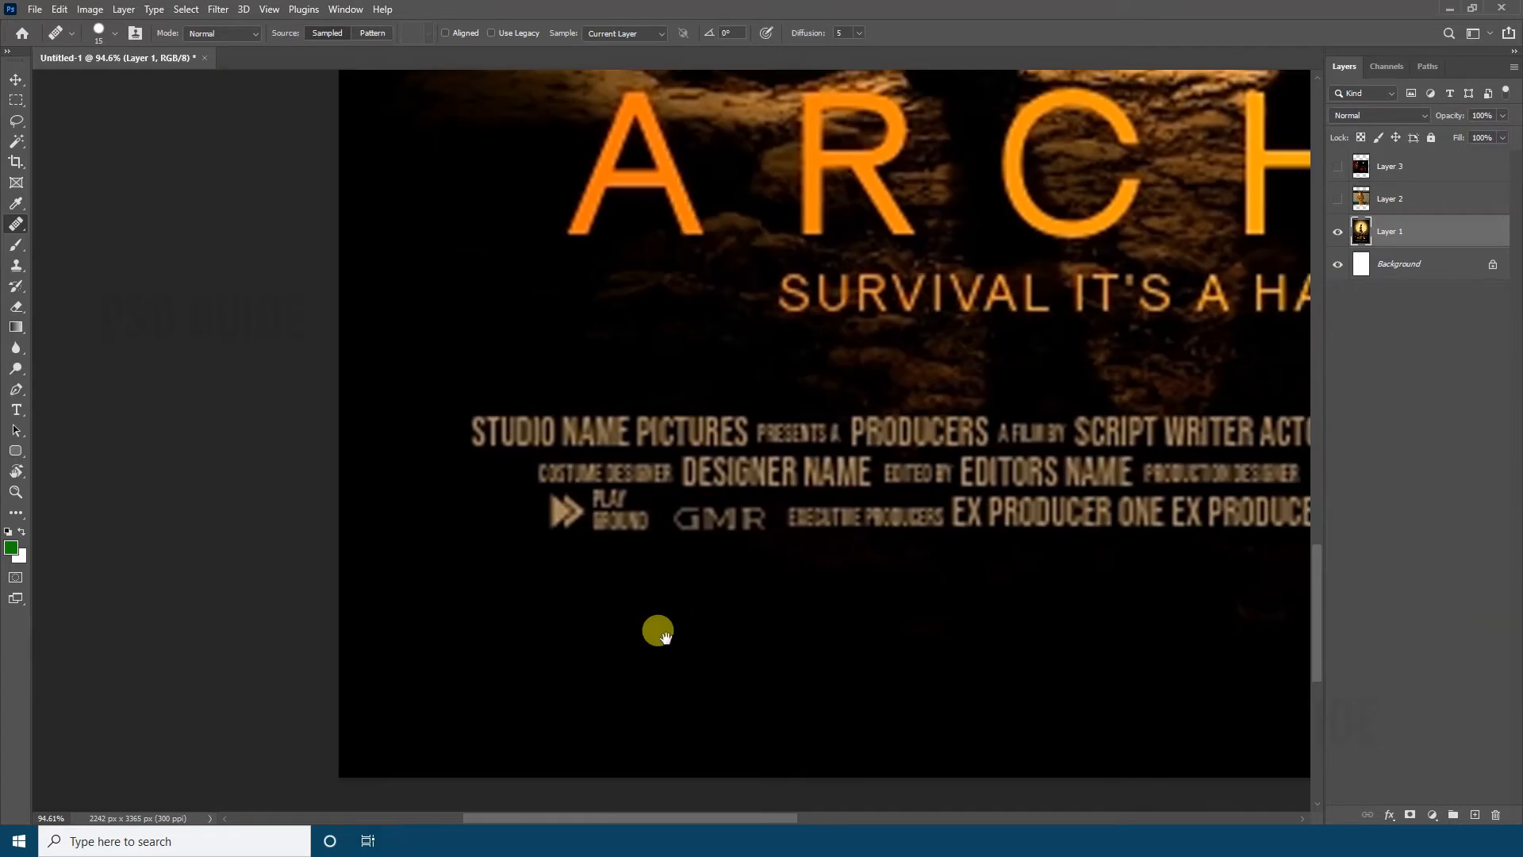
Paint out the left ends of the three poster credit lines with the Healing Brush
mouse_move(482, 377)
mouse_down()
mouse_move(474, 421)
mouse_move(520, 483)
mouse_move(604, 419)
mouse_move(555, 445)
mouse_move(607, 477)
mouse_move(557, 513)
mouse_move(600, 528)
mouse_move(662, 492)
mouse_move(648, 442)
mouse_up()
mouse_move(739, 431)
mouse_down()
mouse_move(668, 425)
mouse_move(658, 482)
mouse_move(733, 424)
mouse_move(701, 441)
mouse_move(688, 474)
mouse_move(836, 483)
mouse_move(867, 470)
mouse_move(732, 474)
mouse_move(860, 471)
mouse_move(662, 528)
mouse_move(759, 511)
mouse_up()
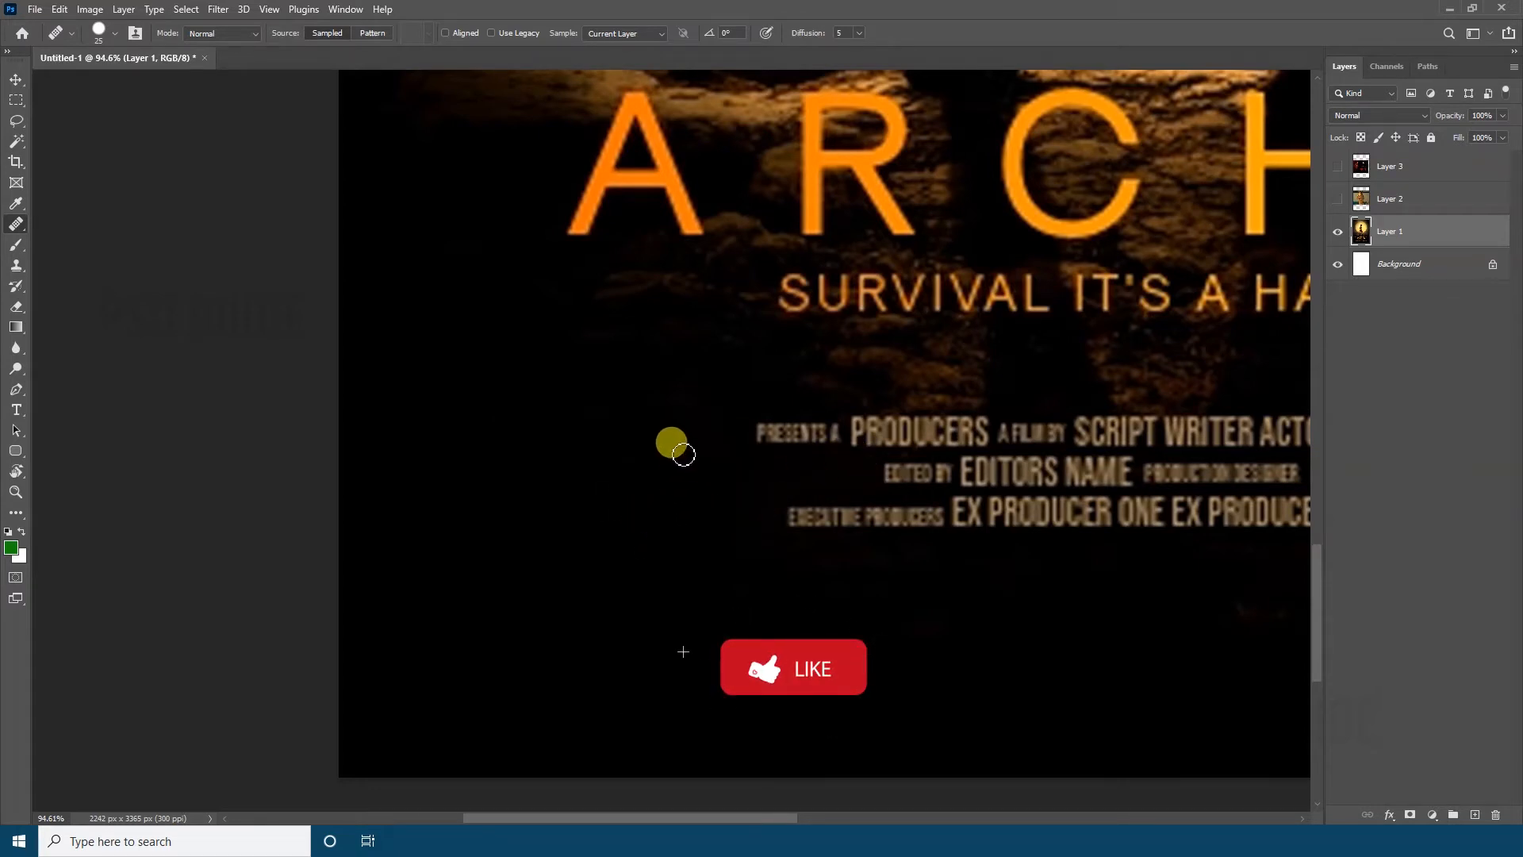
drag(794, 430, 437, 472)
mouse_move(421, 554)
mouse_down()
mouse_move(577, 553)
mouse_move(431, 452)
mouse_move(553, 463)
mouse_up()
Switch to the content-aware Spot Healing Brush and paint out the remaining credit lines
key(ctrl+0)
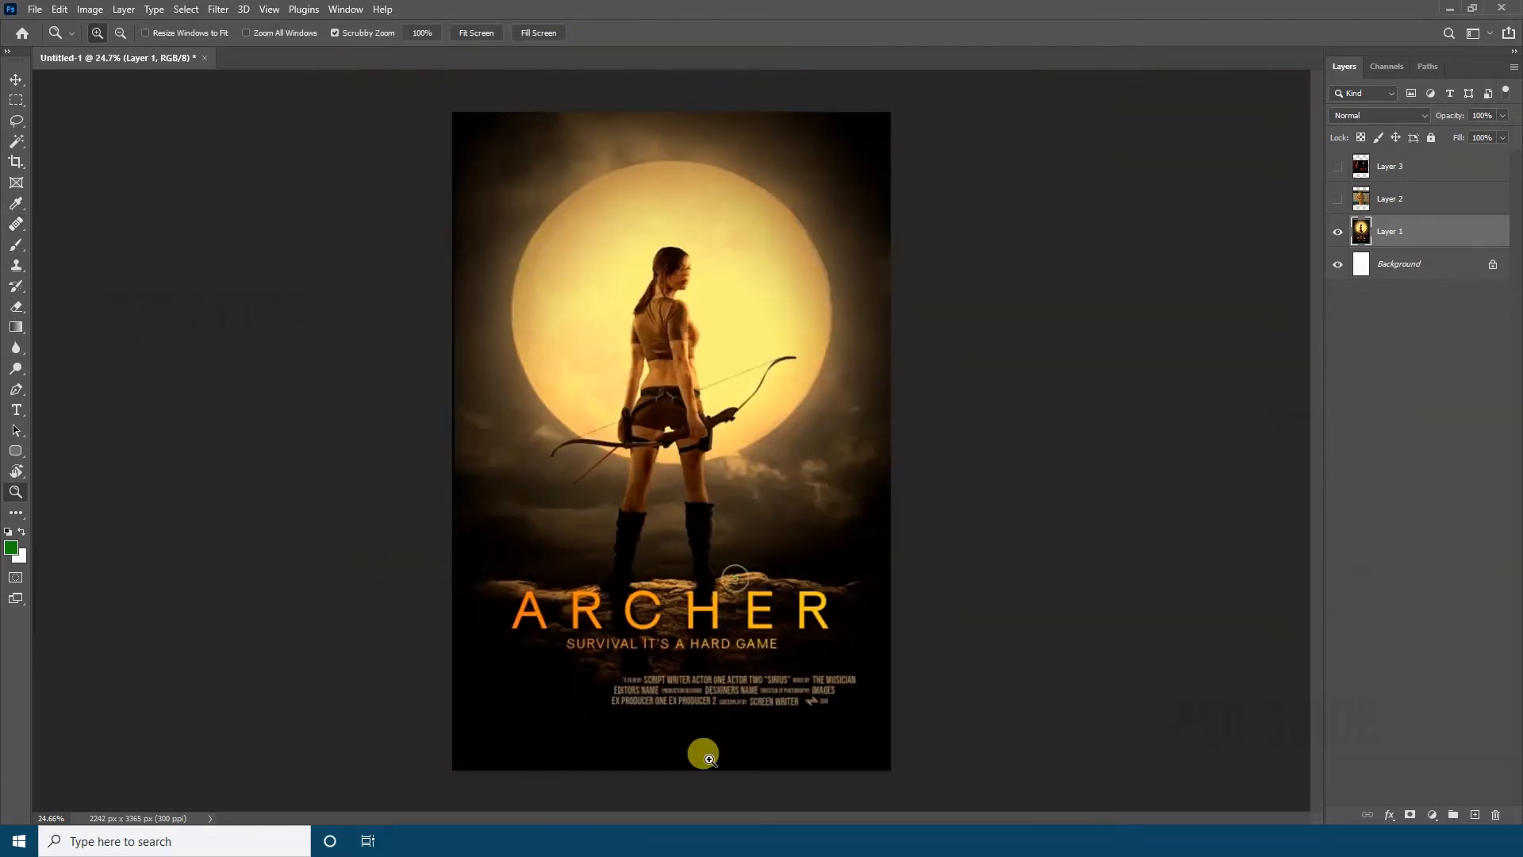
ctrl+click(704, 746)
ctrl+click(701, 742)
right_click(16, 224)
click(101, 226)
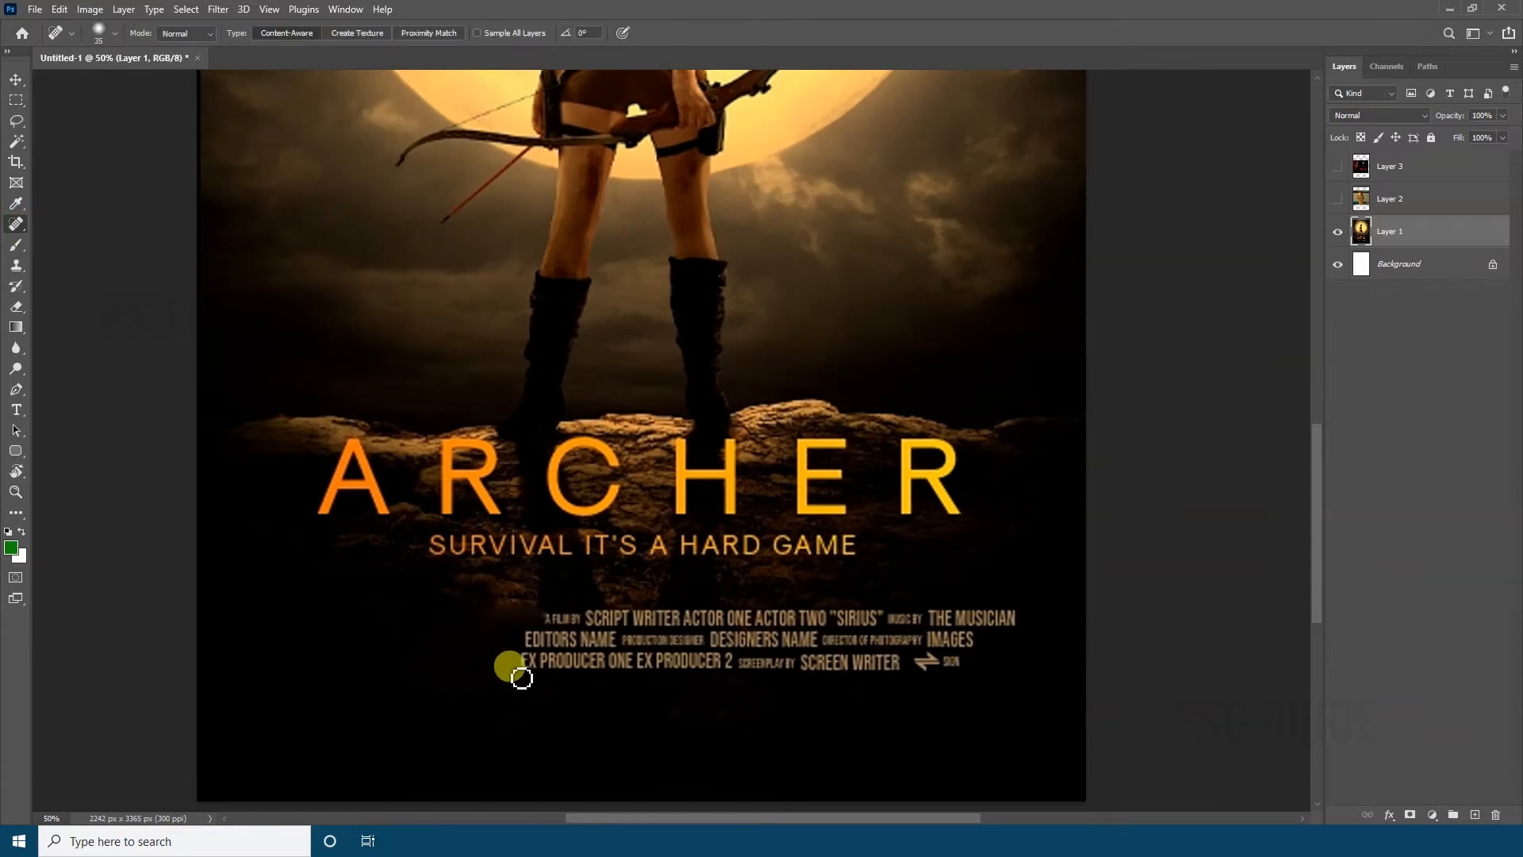
mouse_move(517, 668)
mouse_down()
mouse_move(524, 623)
mouse_move(951, 616)
mouse_move(932, 654)
mouse_move(550, 635)
mouse_move(975, 626)
mouse_move(894, 648)
mouse_move(901, 630)
mouse_move(1005, 609)
mouse_move(555, 621)
mouse_move(713, 671)
mouse_up()
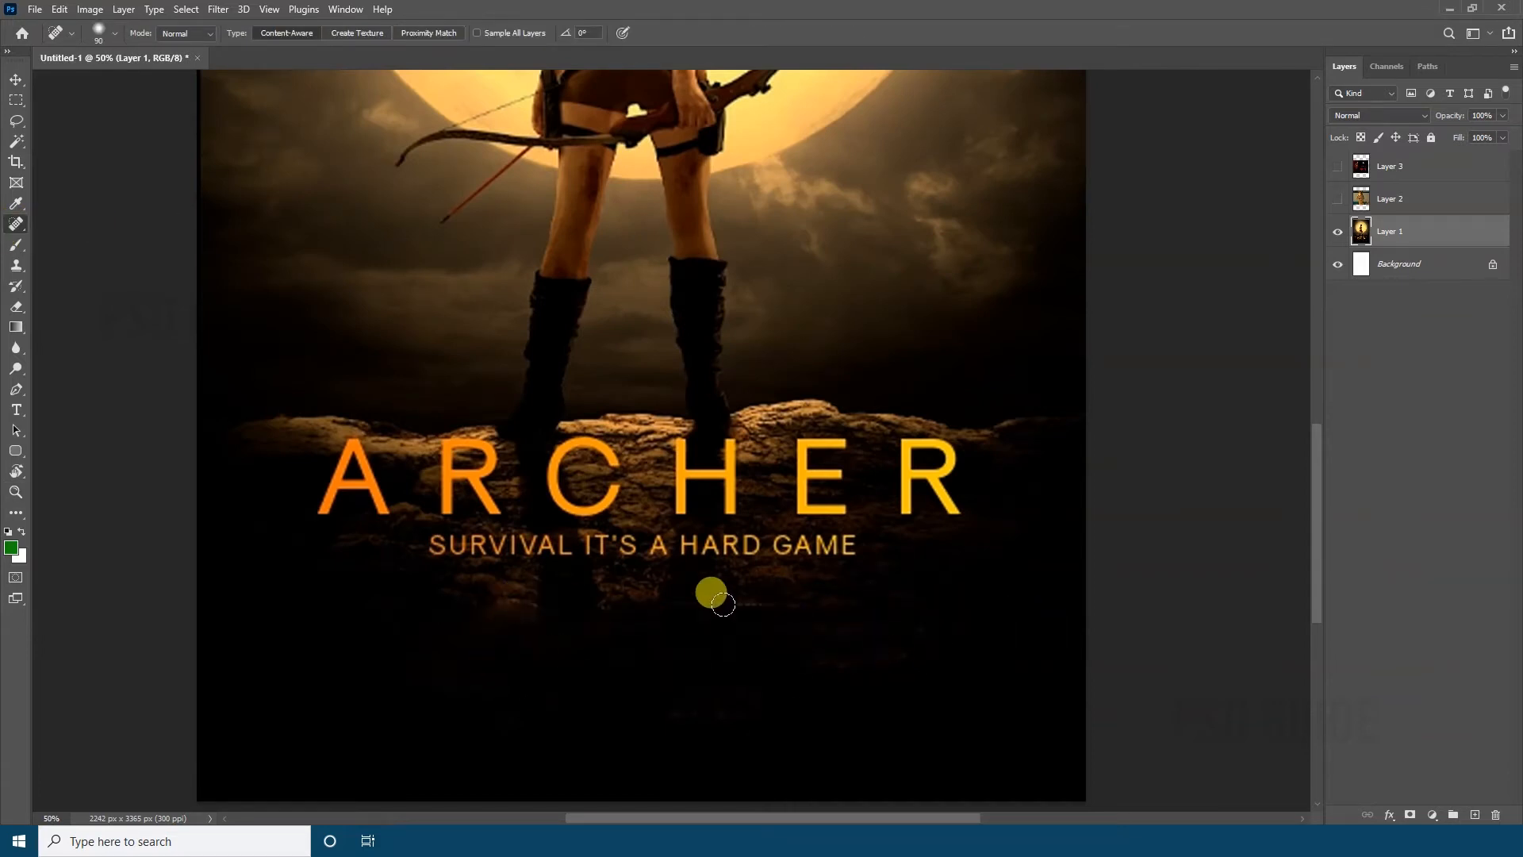
Remove the tagline SURVIVAL IT'S A HARD GAME with the Spot Healing Brush
drag(679, 577, 685, 610)
mouse_move(434, 581)
mouse_down()
mouse_move(716, 570)
mouse_move(414, 589)
mouse_up()
drag(817, 579, 822, 578)
scroll(476, 603, up, 2)
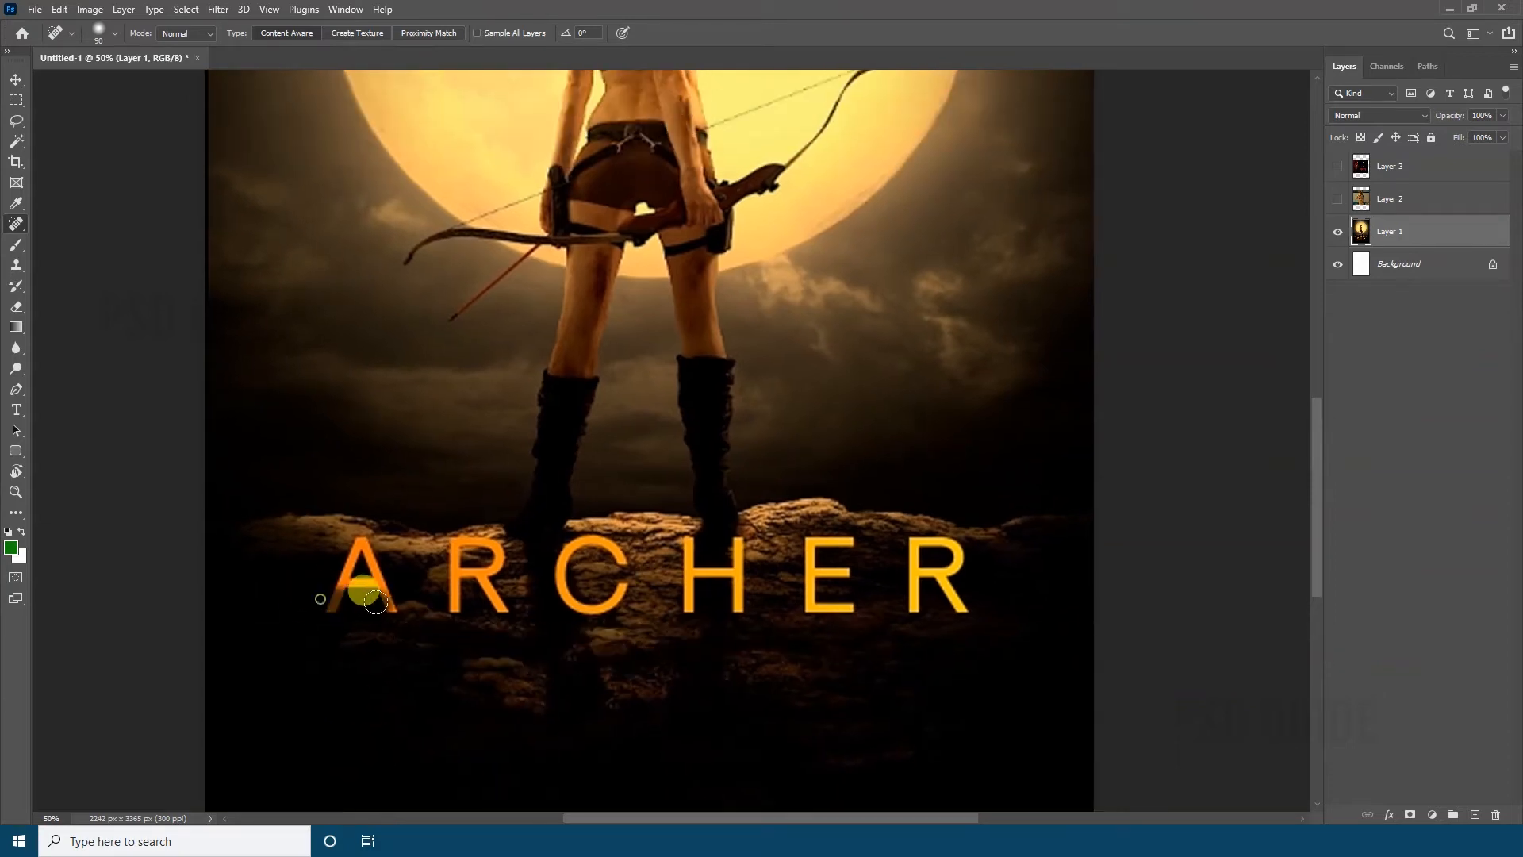
mouse_move(360, 592)
mouse_down()
mouse_move(323, 608)
mouse_move(354, 543)
mouse_move(474, 589)
mouse_move(367, 564)
mouse_move(446, 607)
mouse_up()
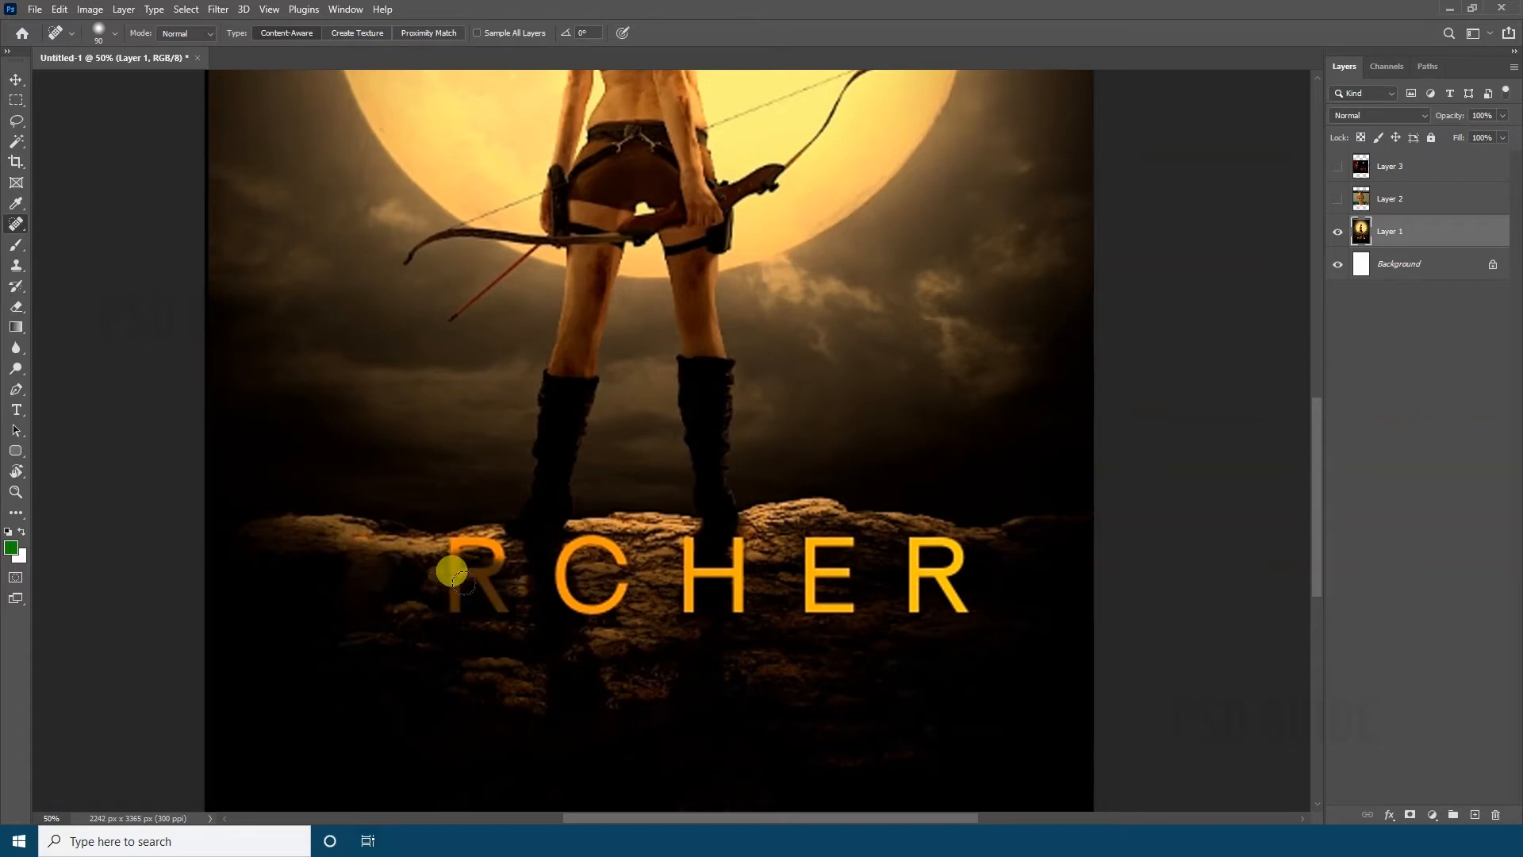
mouse_move(570, 577)
mouse_down()
mouse_move(700, 602)
mouse_move(674, 532)
mouse_up()
drag(842, 602, 806, 524)
key(ctrl+z)
key(ctrl+z)
key(ctrl+z)
key(ctrl+z)
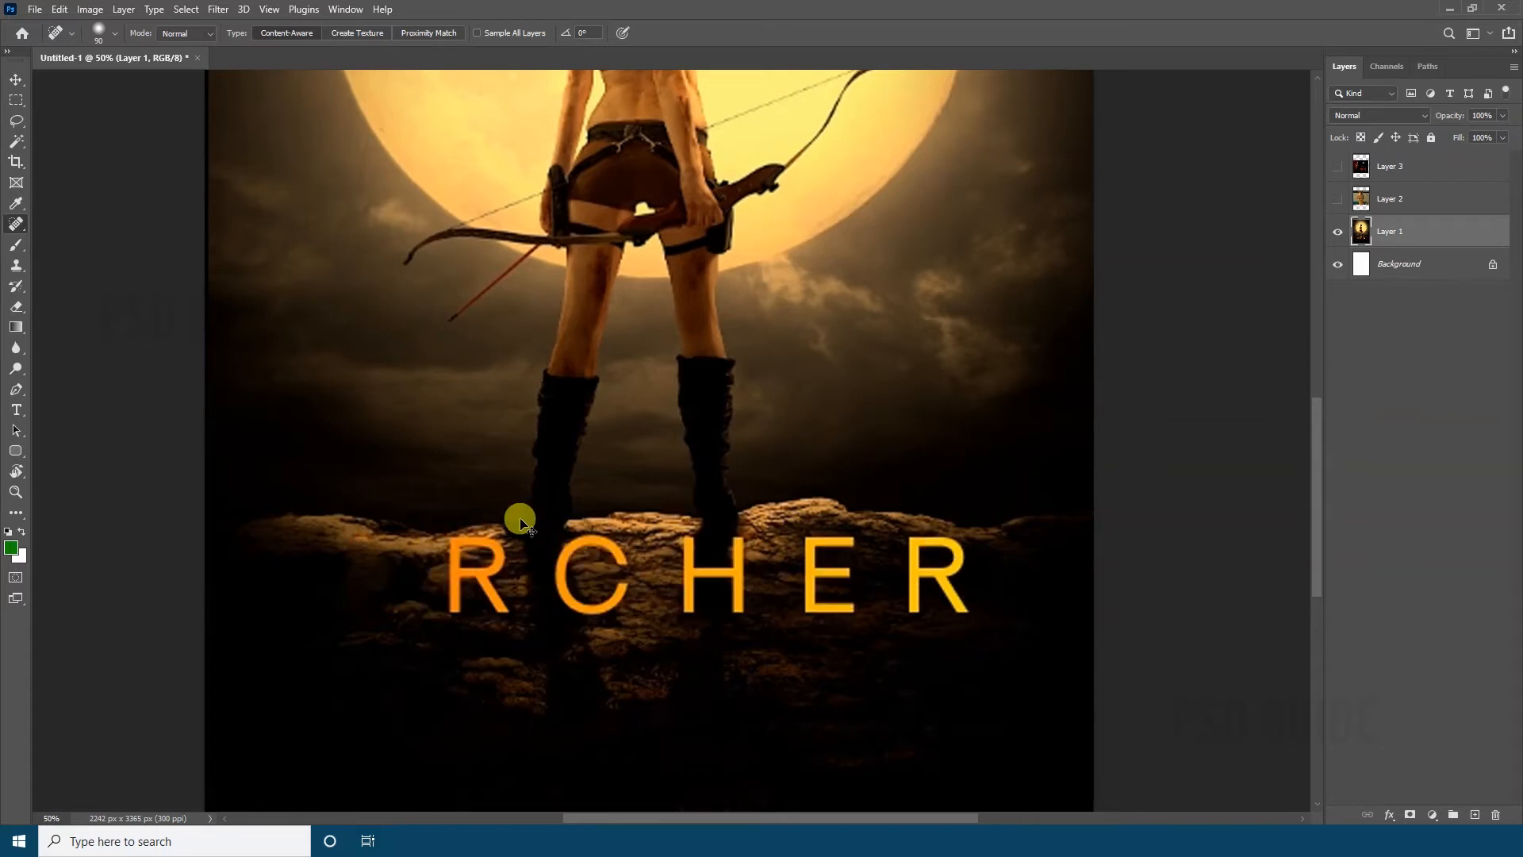
key(ctrl+z)
Remove the A of the ARCHER title by healing it, outlining its area with the Patch tool and applying a Content-Aware fill
drag(337, 567, 389, 639)
key(shift+j)
key(shift+j)
mouse_move(498, 678)
mouse_down()
mouse_move(320, 718)
mouse_move(476, 591)
mouse_move(497, 675)
mouse_up()
key(shift+F5)
key(Return)
Outline the first R and the C of the title in turn, fill each with Content-Aware and deselect
mouse_move(646, 680)
mouse_down()
mouse_move(687, 493)
mouse_move(737, 673)
mouse_up()
key(shift+F5)
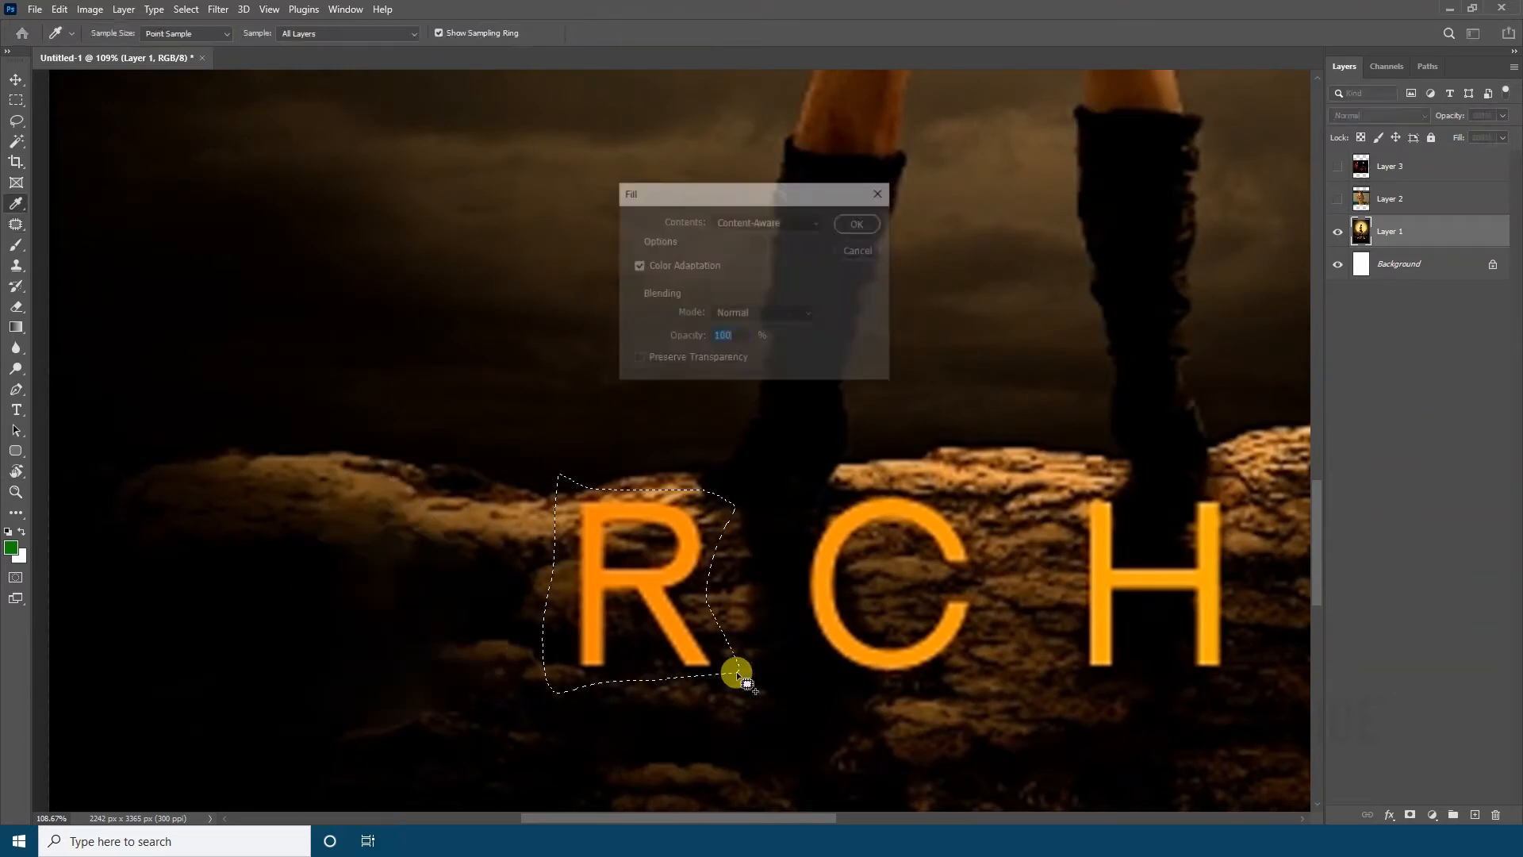
key(Return)
mouse_move(933, 712)
mouse_down()
mouse_move(812, 490)
mouse_move(983, 639)
mouse_up()
key(shift+F5)
key(Return)
key(ctrl+d)
Outline the H and the E of the title in turn and replace each with a Content-Aware fill
mouse_move(1137, 684)
mouse_down()
mouse_move(523, 653)
mouse_move(644, 501)
mouse_move(641, 667)
mouse_up()
key(shift+F5)
key(Return)
mouse_move(798, 663)
mouse_down()
mouse_move(703, 436)
mouse_move(869, 652)
mouse_up()
key(shift+F5)
key(Return)
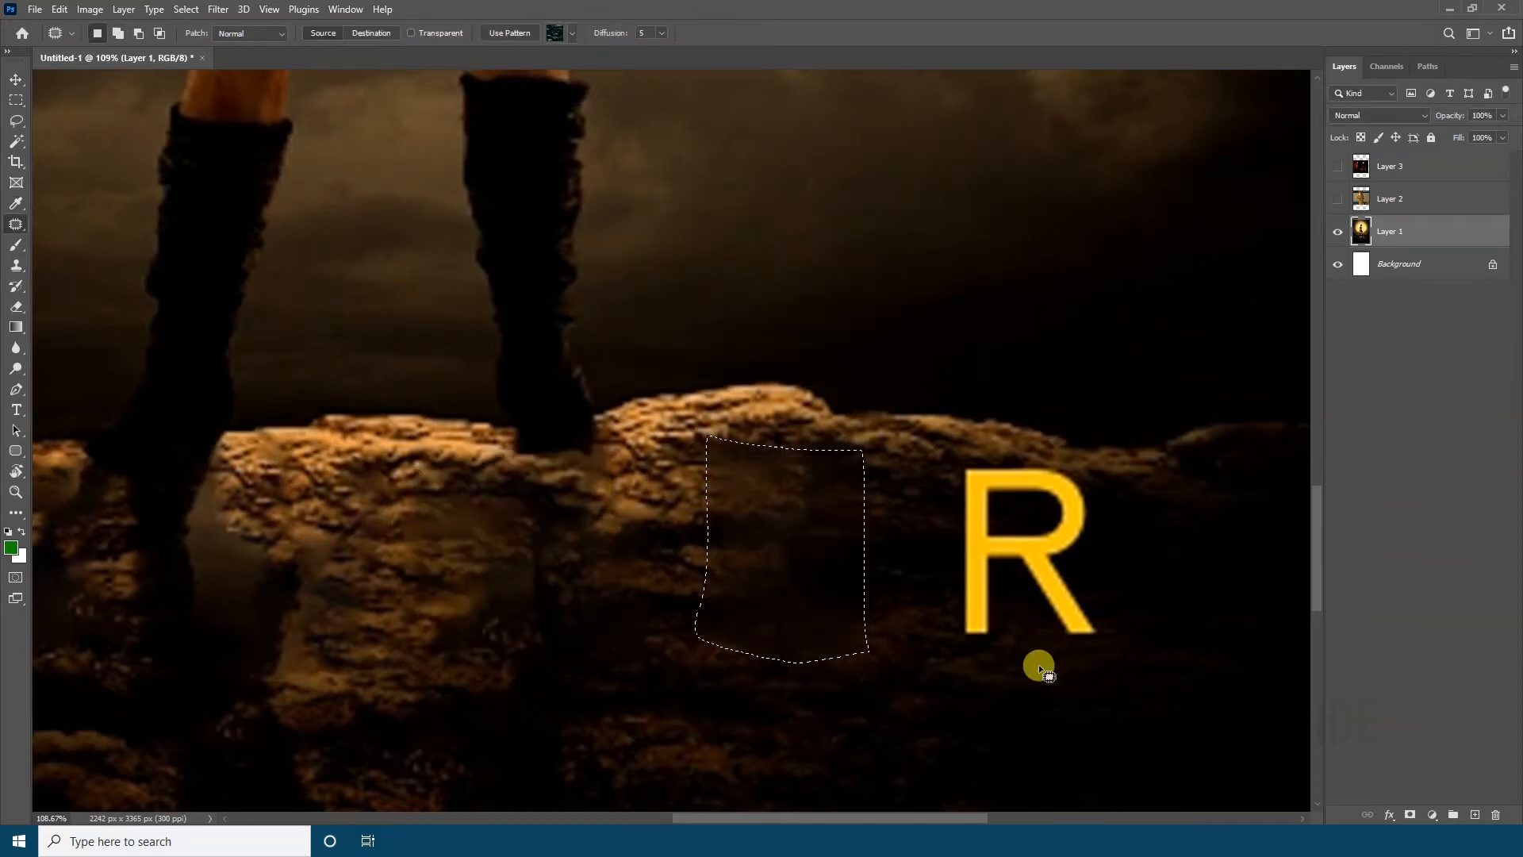
Outline the final R of the title and replace it with a Content-Aware fill
mouse_move(1039, 666)
mouse_down()
mouse_move(1116, 579)
mouse_move(1078, 656)
mouse_up()
key(shift+F5)
key(Return)
key(z)
drag(857, 544, 765, 435)
key(j)
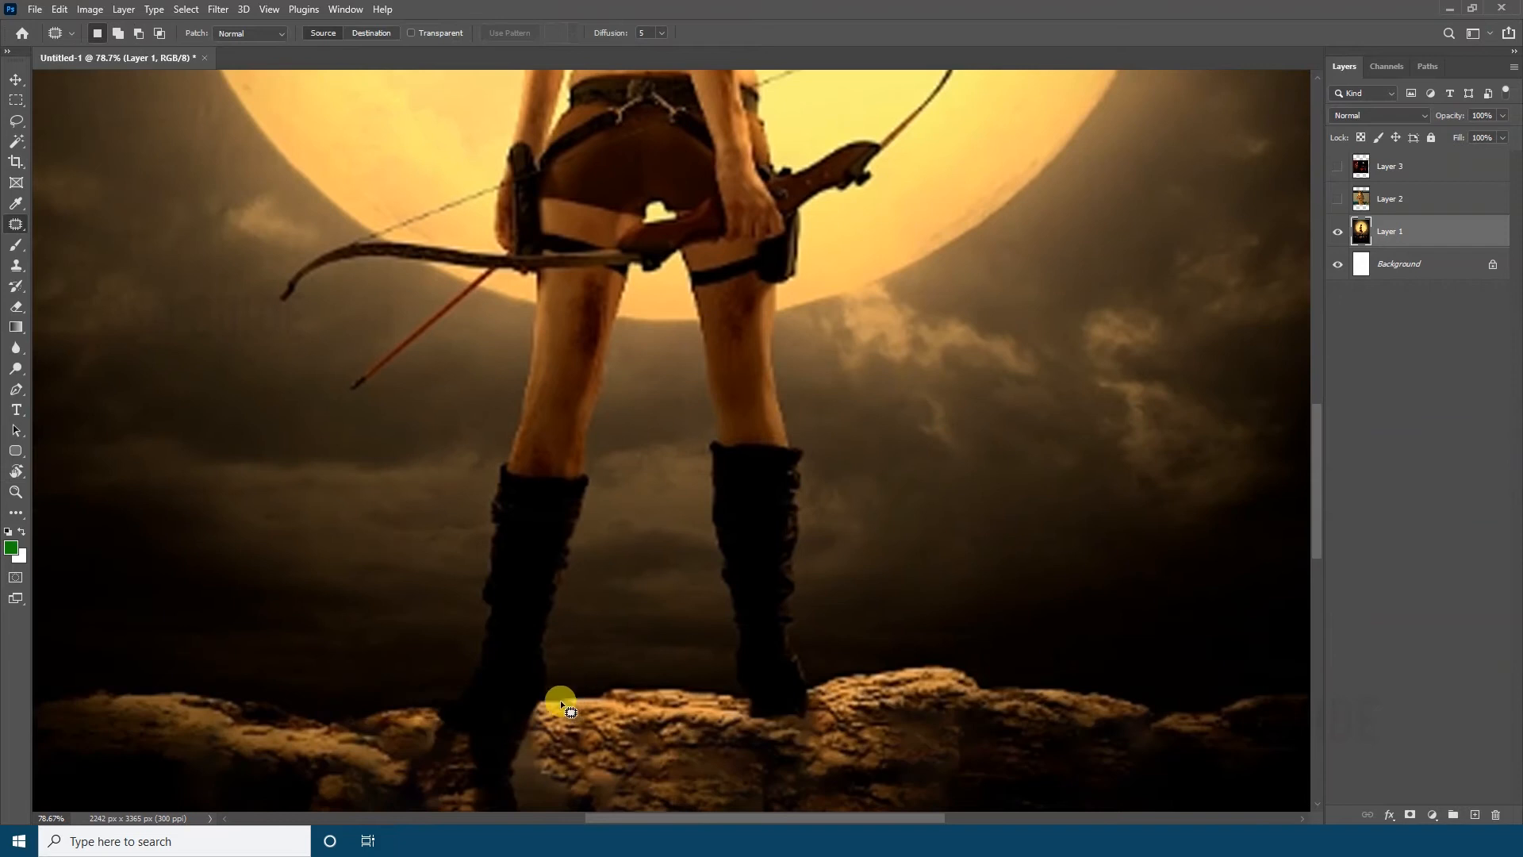
drag(863, 728, 412, 635)
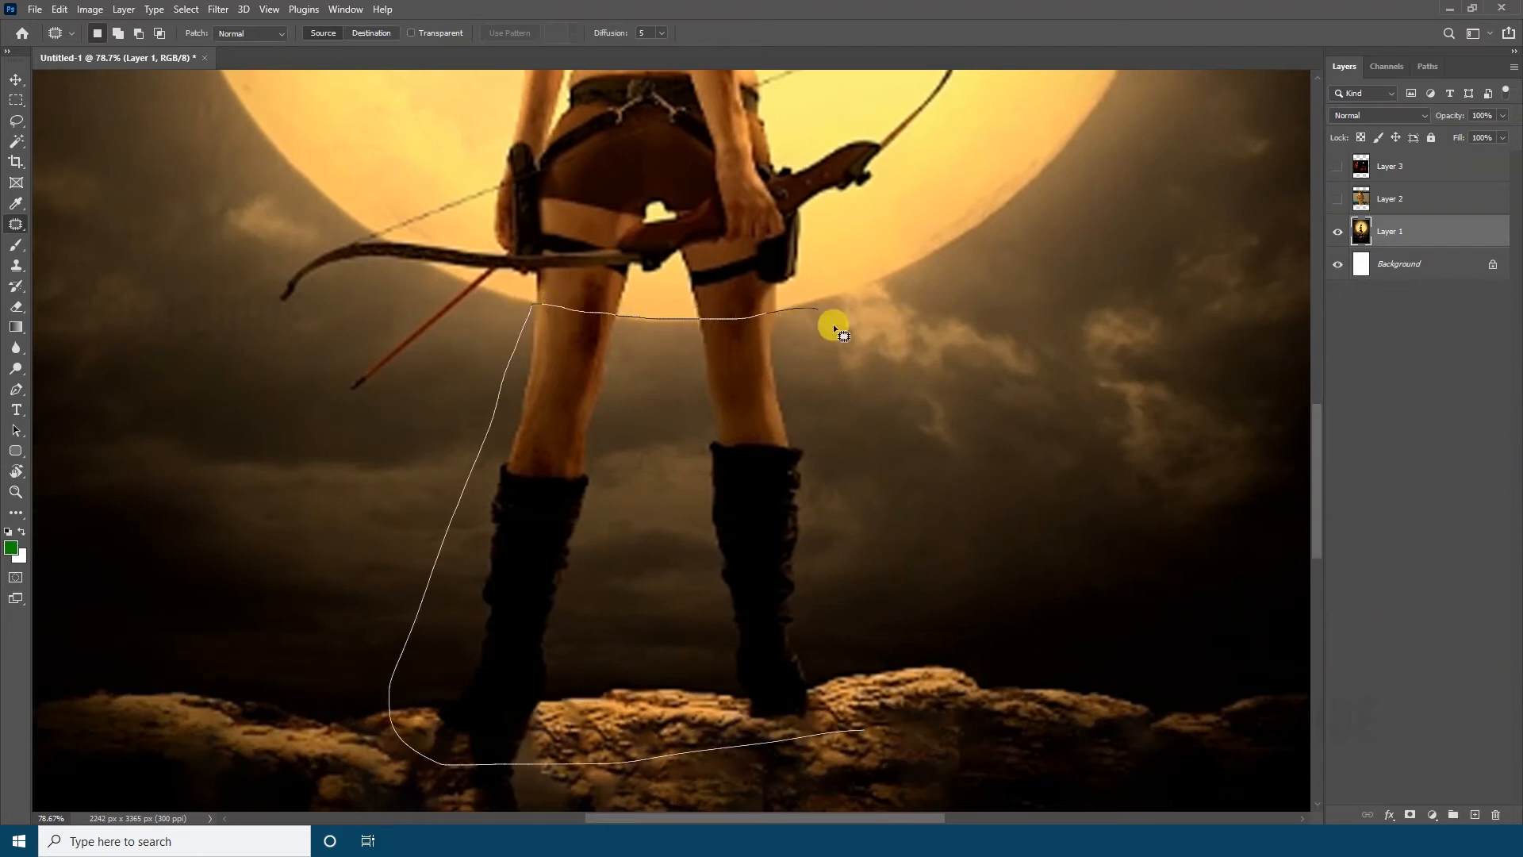
drag(833, 328, 864, 715)
key(shift+F5)
key(Return)
key(ctrl+z)
key(ctrl+z)
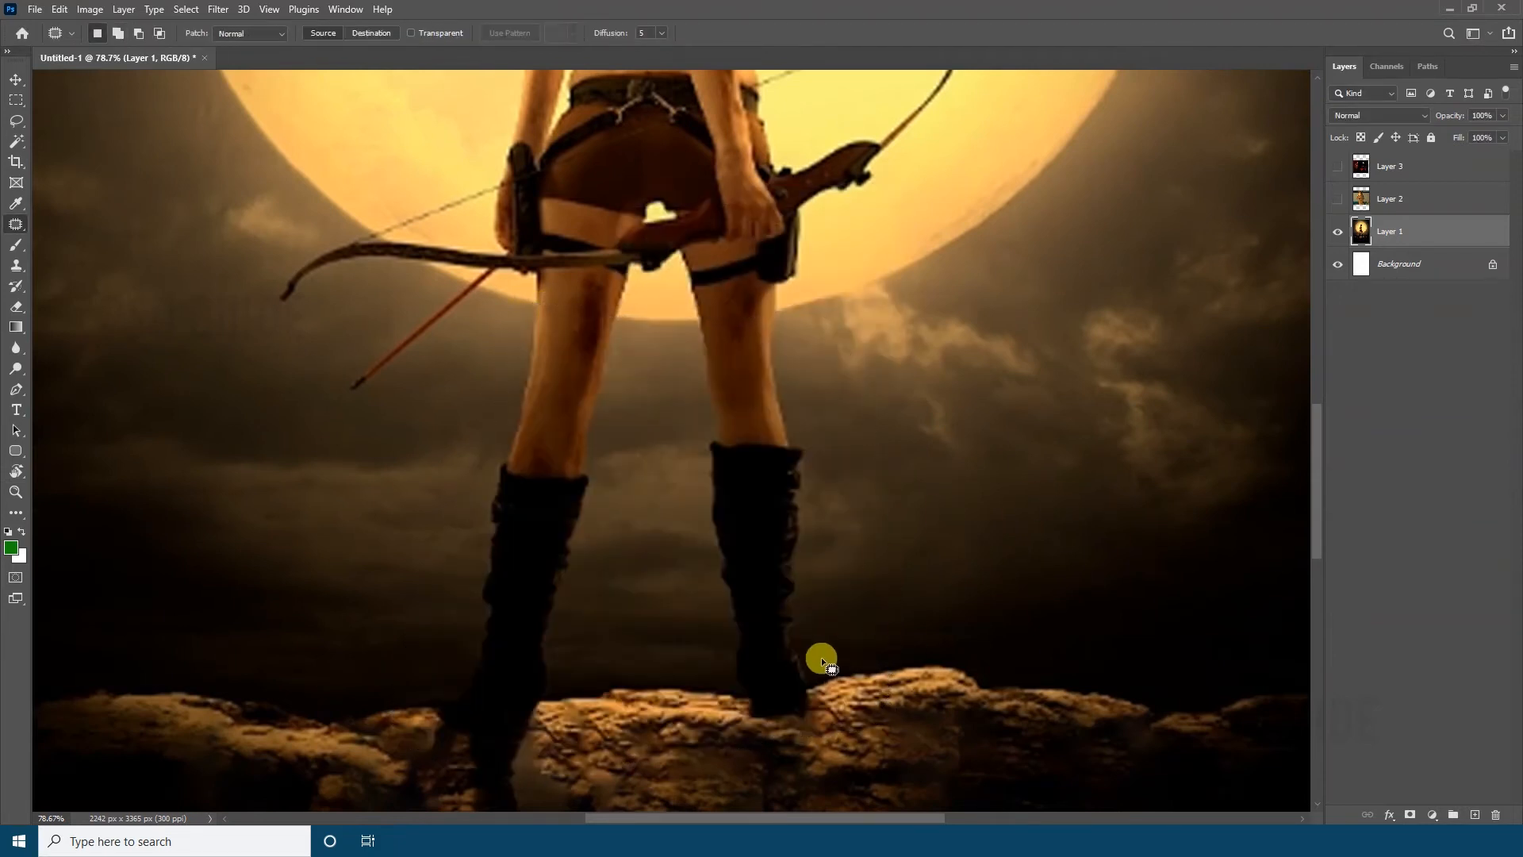
Paint over the knee area of the woman's right leg with the Spot Healing Brush
key(shift+j)
scroll(873, 547, up, 3)
mouse_move(825, 565)
mouse_down()
mouse_move(703, 492)
mouse_move(798, 452)
mouse_move(687, 455)
mouse_move(778, 449)
mouse_move(775, 466)
mouse_move(802, 443)
mouse_up()
scroll(825, 539, down, 1)
scroll(817, 437, up, 3)
Touch up the moon's edge and sky around the woman's right thigh with the Healing Brush
right_click(16, 224)
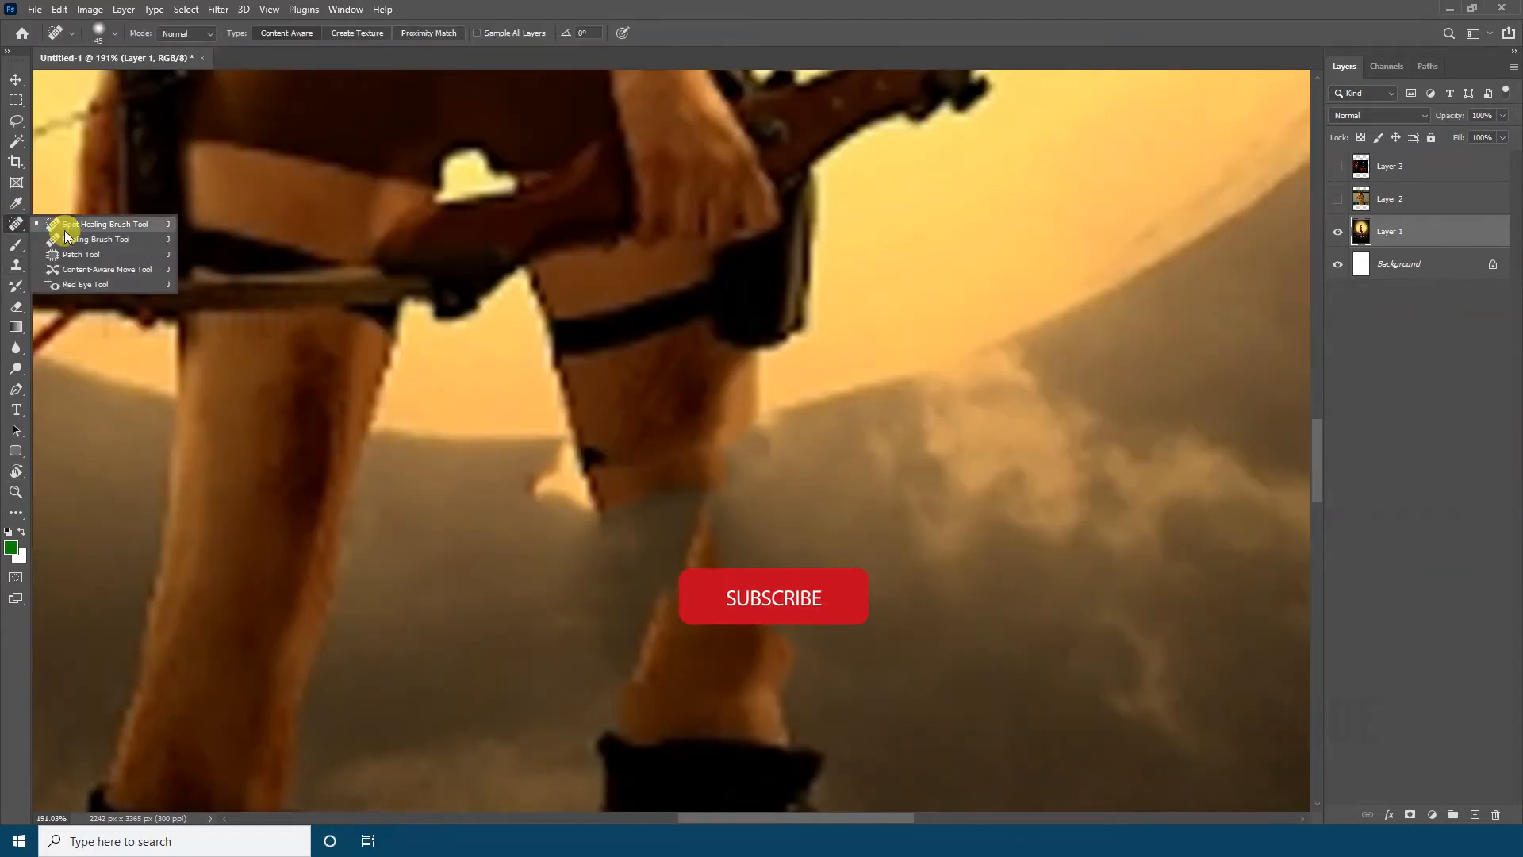
click(66, 236)
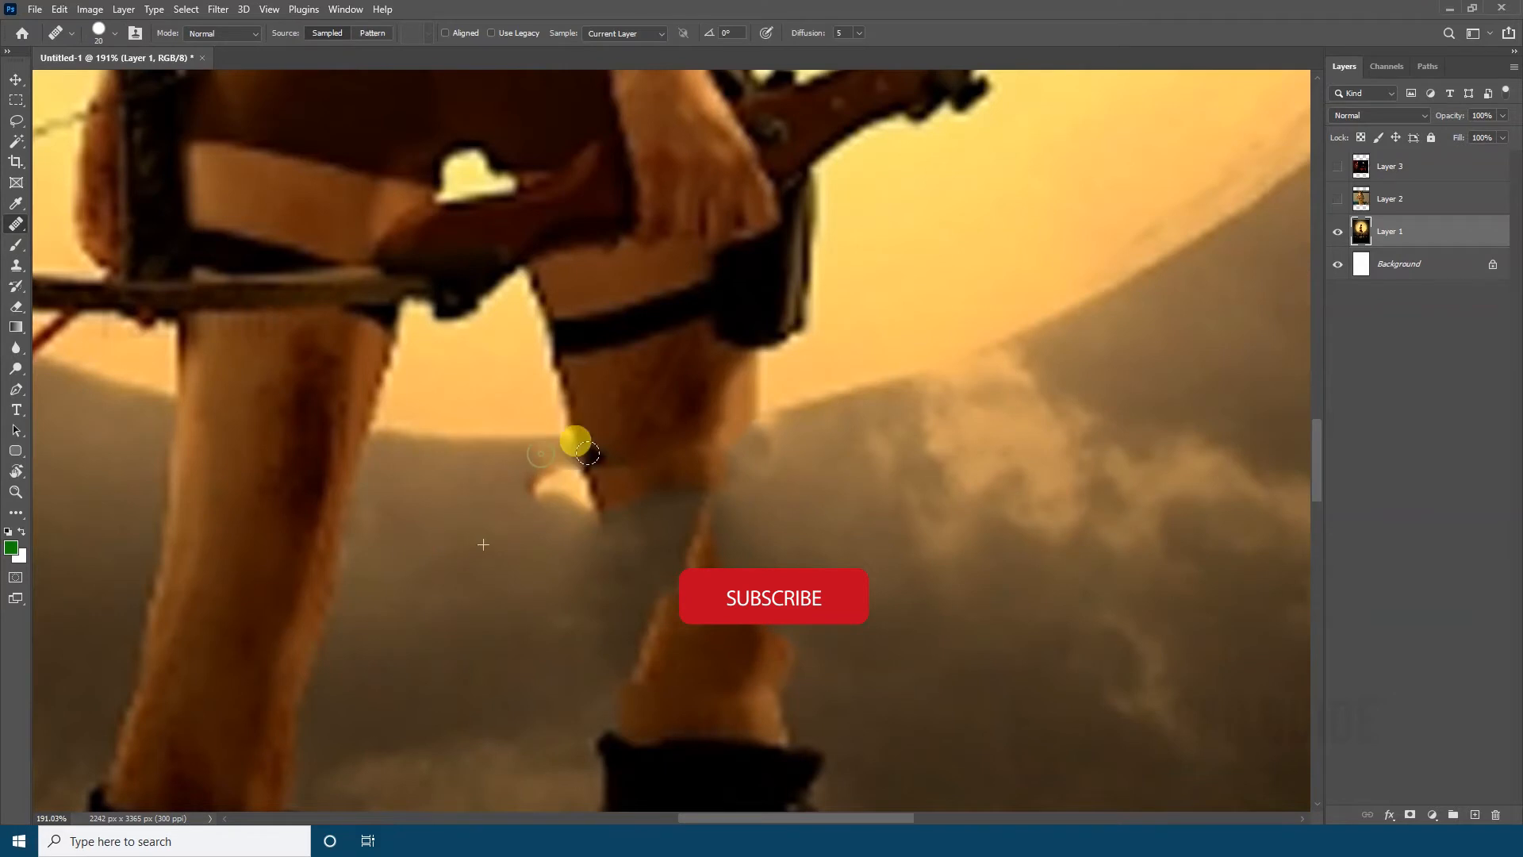
mouse_move(587, 454)
mouse_down()
mouse_move(716, 457)
mouse_move(607, 515)
mouse_move(627, 445)
mouse_move(676, 500)
mouse_move(758, 379)
mouse_up()
drag(793, 391, 744, 483)
scroll(793, 460, down, 5)
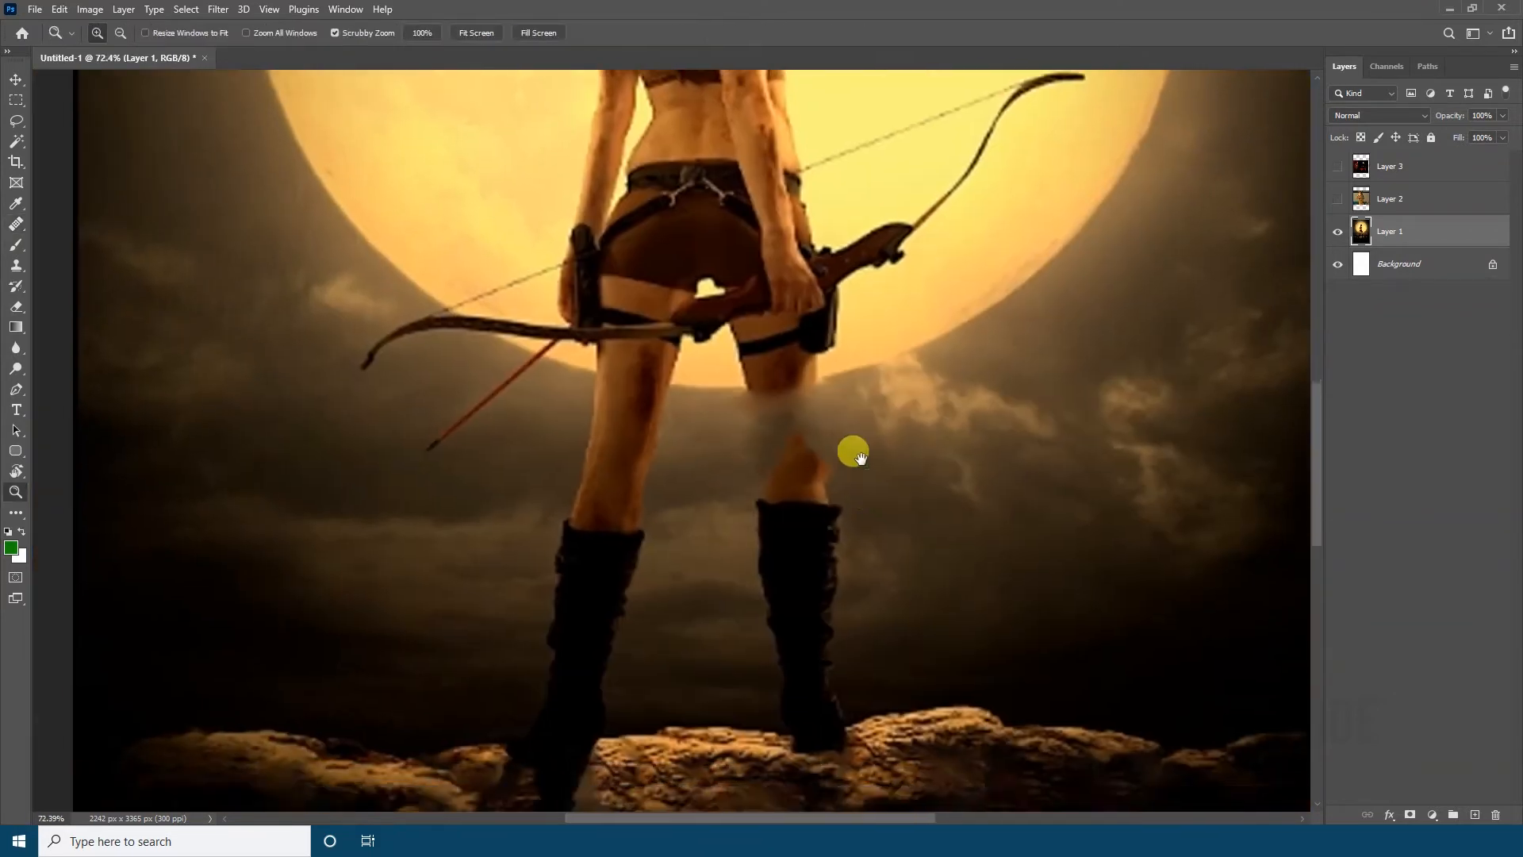
scroll(714, 357, up, 5)
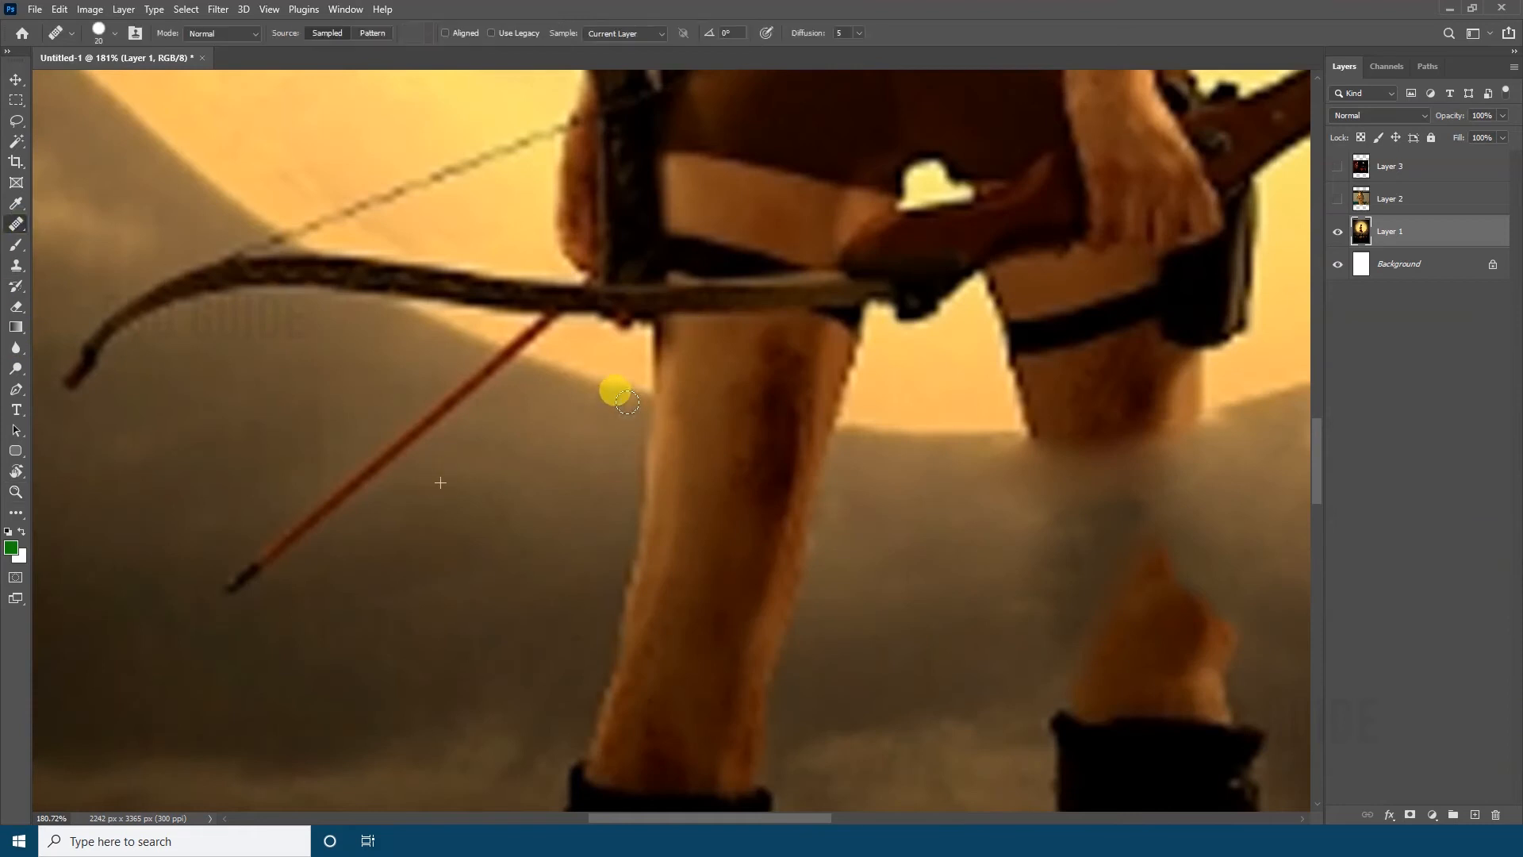
scroll(867, 432, left, 5)
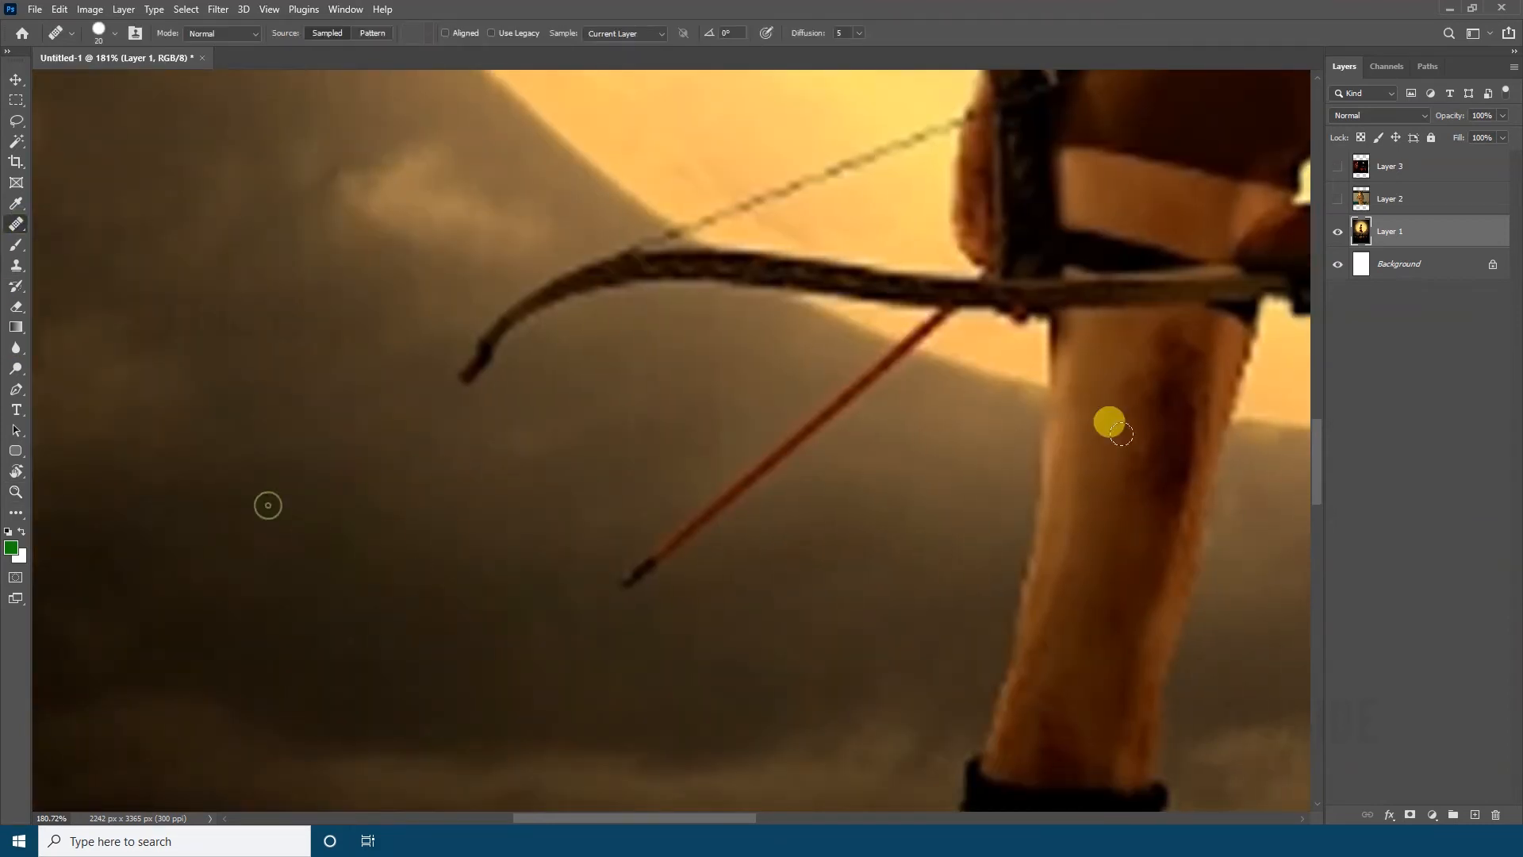
mouse_move(1138, 432)
mouse_down()
mouse_move(1148, 473)
mouse_move(1273, 527)
mouse_move(1309, 564)
mouse_move(1176, 506)
mouse_up()
mouse_move(1063, 417)
mouse_down()
mouse_move(1247, 429)
mouse_move(1174, 544)
mouse_up()
key(z)
mouse_move(1174, 543)
mouse_down()
mouse_move(883, 468)
mouse_move(740, 454)
mouse_move(802, 381)
mouse_up()
key(ctrl+z)
Paint out the woman's right boot and lower leg with an enlarged Spot Healing Brush
mouse_move(802, 382)
mouse_down()
mouse_move(752, 307)
mouse_move(964, 427)
mouse_up()
drag(964, 427, 755, 309)
right_click(16, 225)
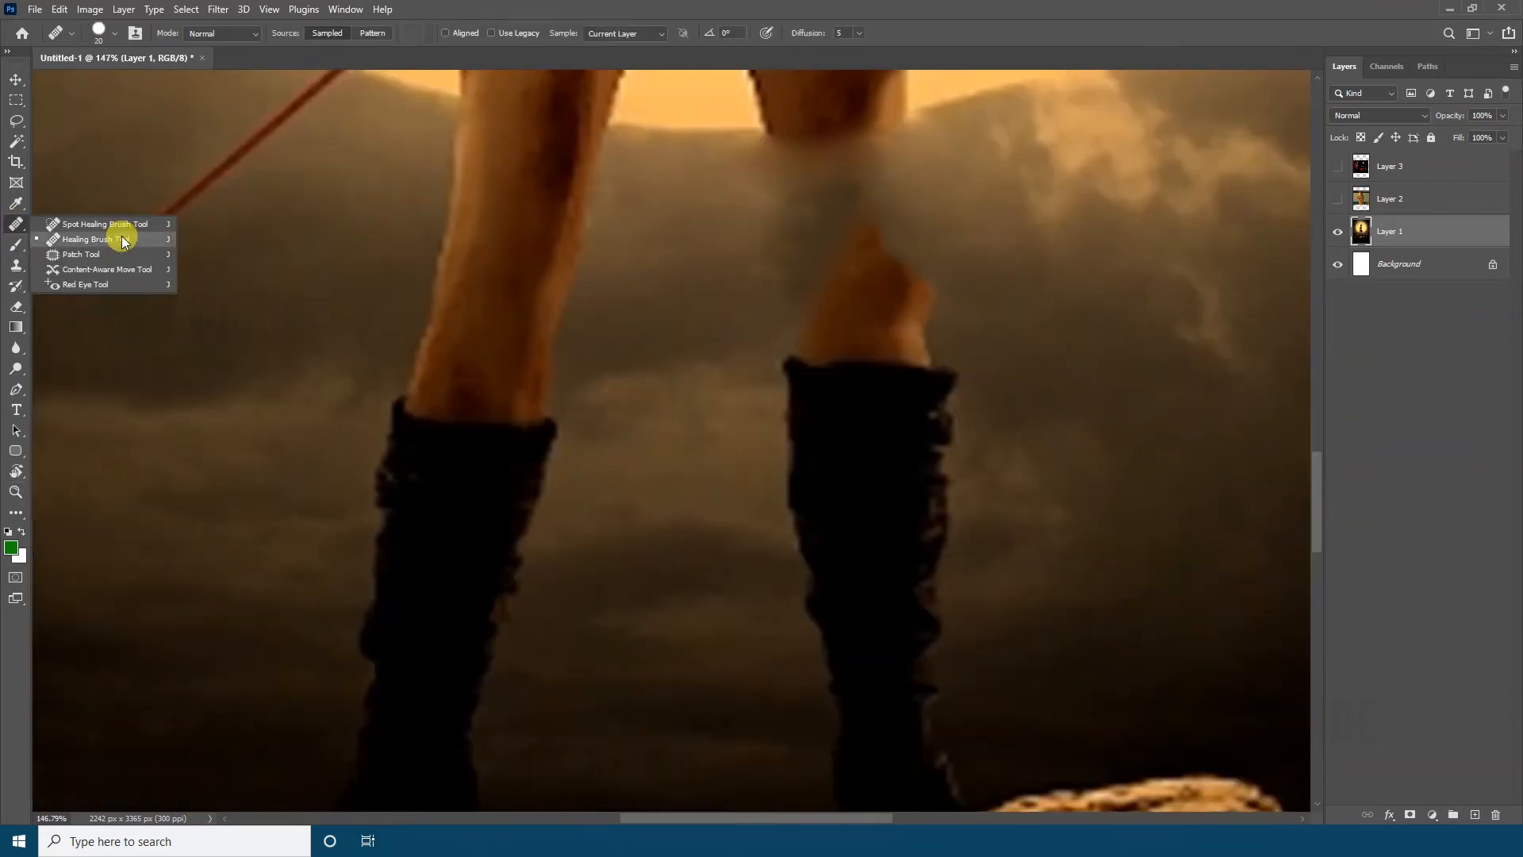
click(122, 239)
right_click(16, 224)
click(63, 226)
mouse_move(829, 505)
mouse_down()
mouse_move(721, 381)
mouse_move(663, 397)
mouse_move(860, 683)
mouse_move(956, 593)
mouse_move(873, 663)
mouse_move(826, 680)
mouse_move(874, 754)
mouse_up()
key(bracketright)
key(bracketright)
key(bracketright)
key(bracketright)
drag(929, 468, 929, 354)
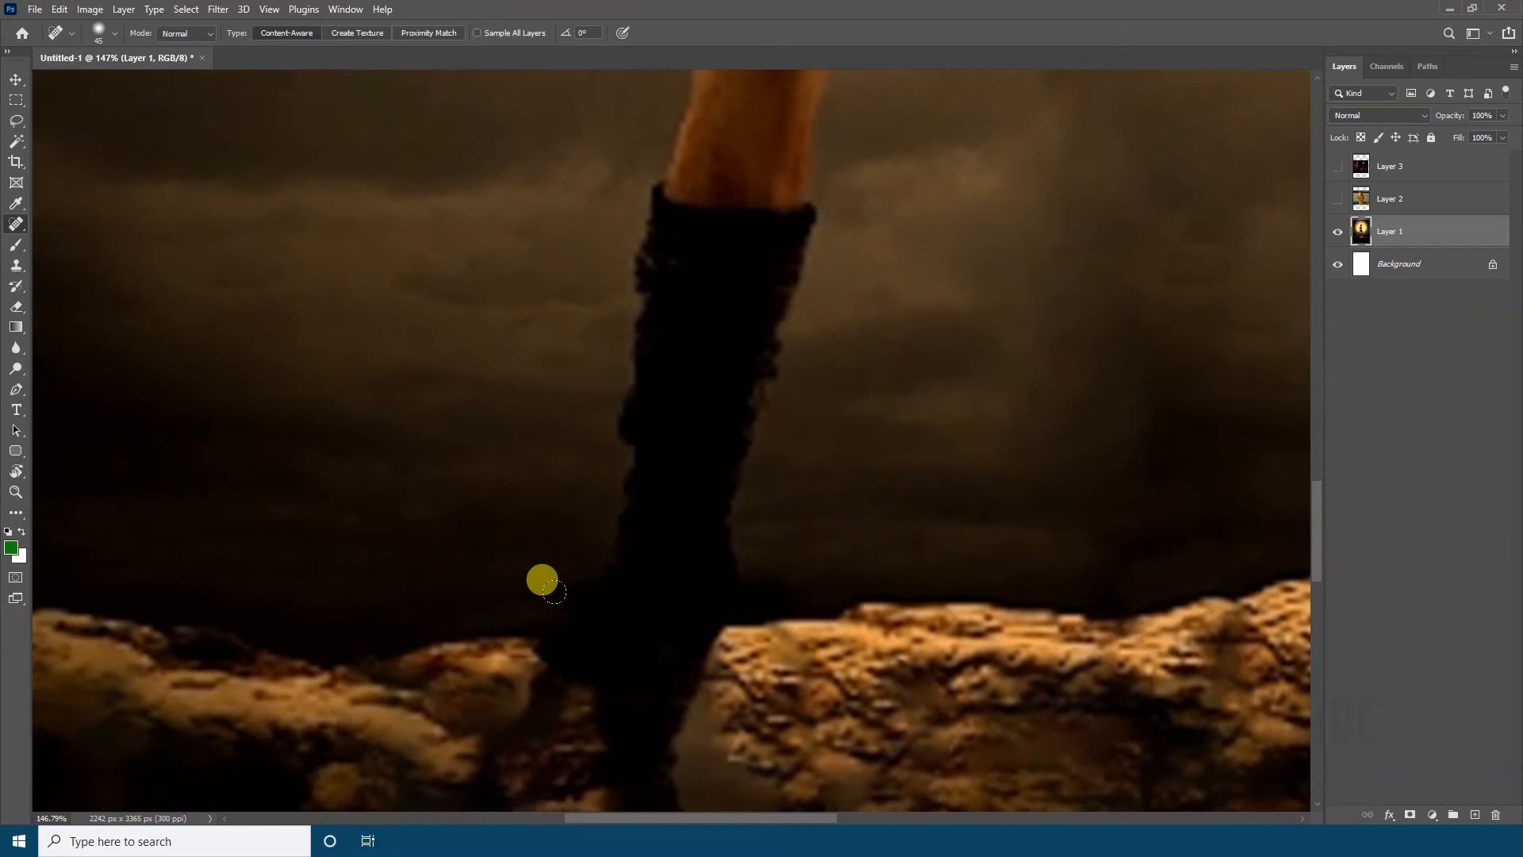
Paint out the woman's left boot and leg up to the moon's lower edge with the Spot Healing Brush
mouse_move(542, 579)
mouse_down()
mouse_move(785, 415)
mouse_move(840, 336)
mouse_move(664, 75)
mouse_move(689, 476)
mouse_up()
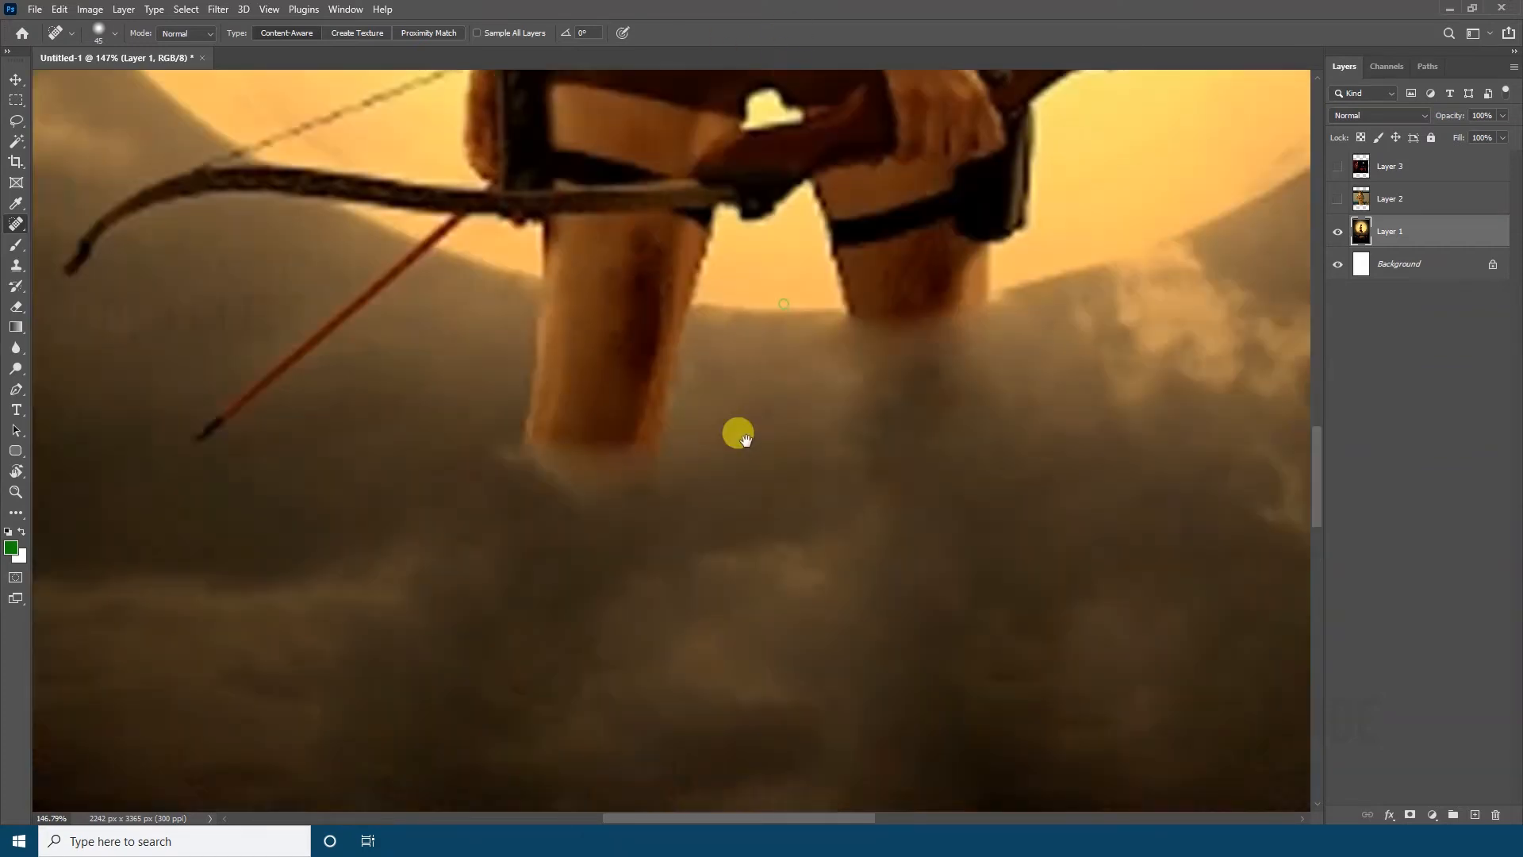
mouse_move(341, 560)
mouse_down()
mouse_move(650, 534)
mouse_move(517, 432)
mouse_move(549, 391)
mouse_move(626, 449)
mouse_up()
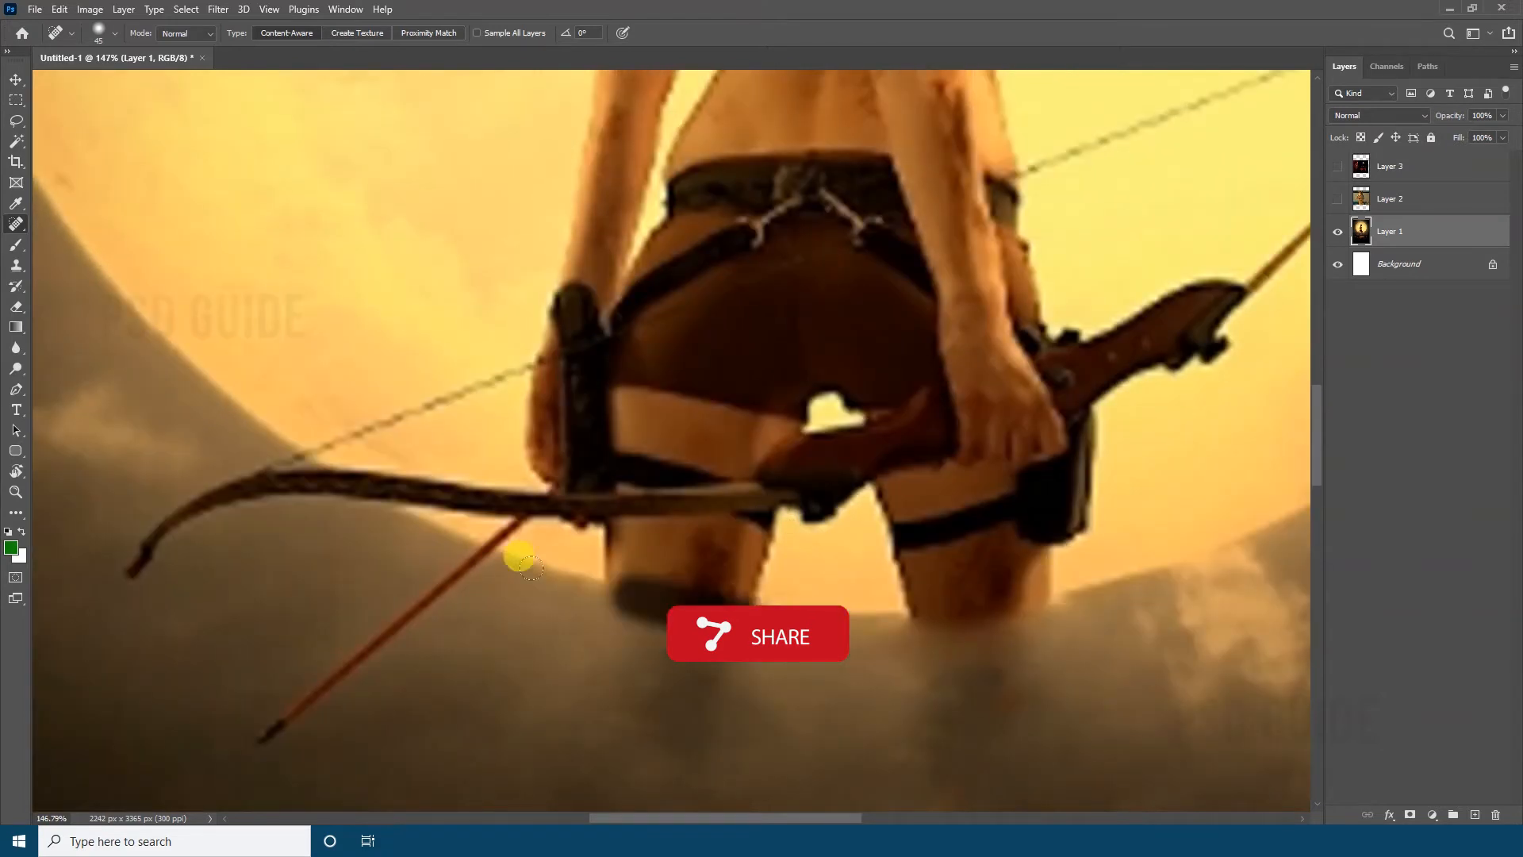
drag(720, 564, 615, 573)
drag(809, 549, 690, 548)
Select the whole moon together with the woman's figure in front of it using the Quick Selection tool
drag(805, 419, 732, 531)
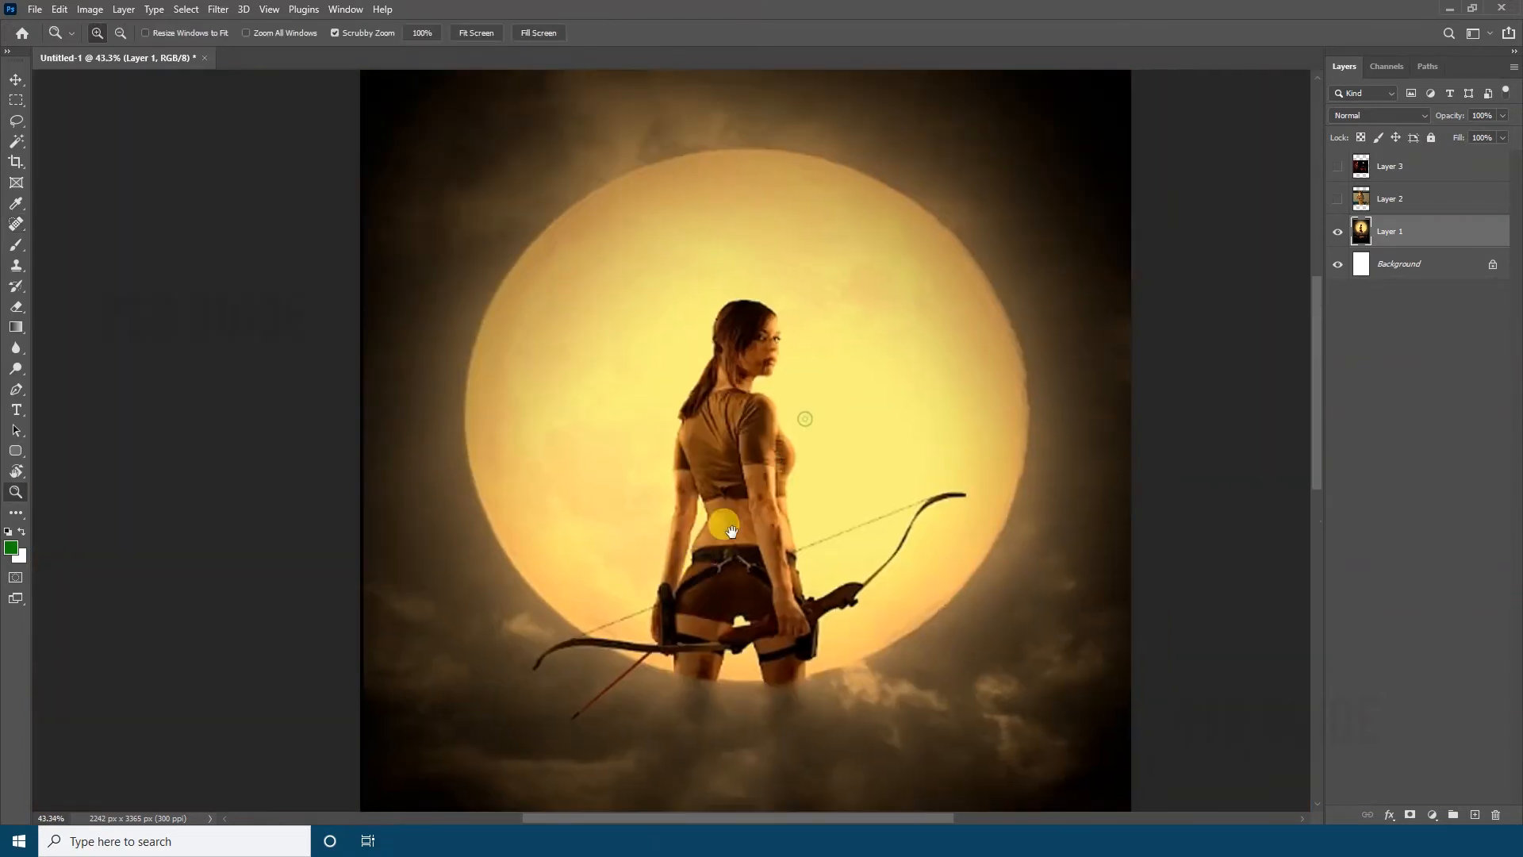
key(w)
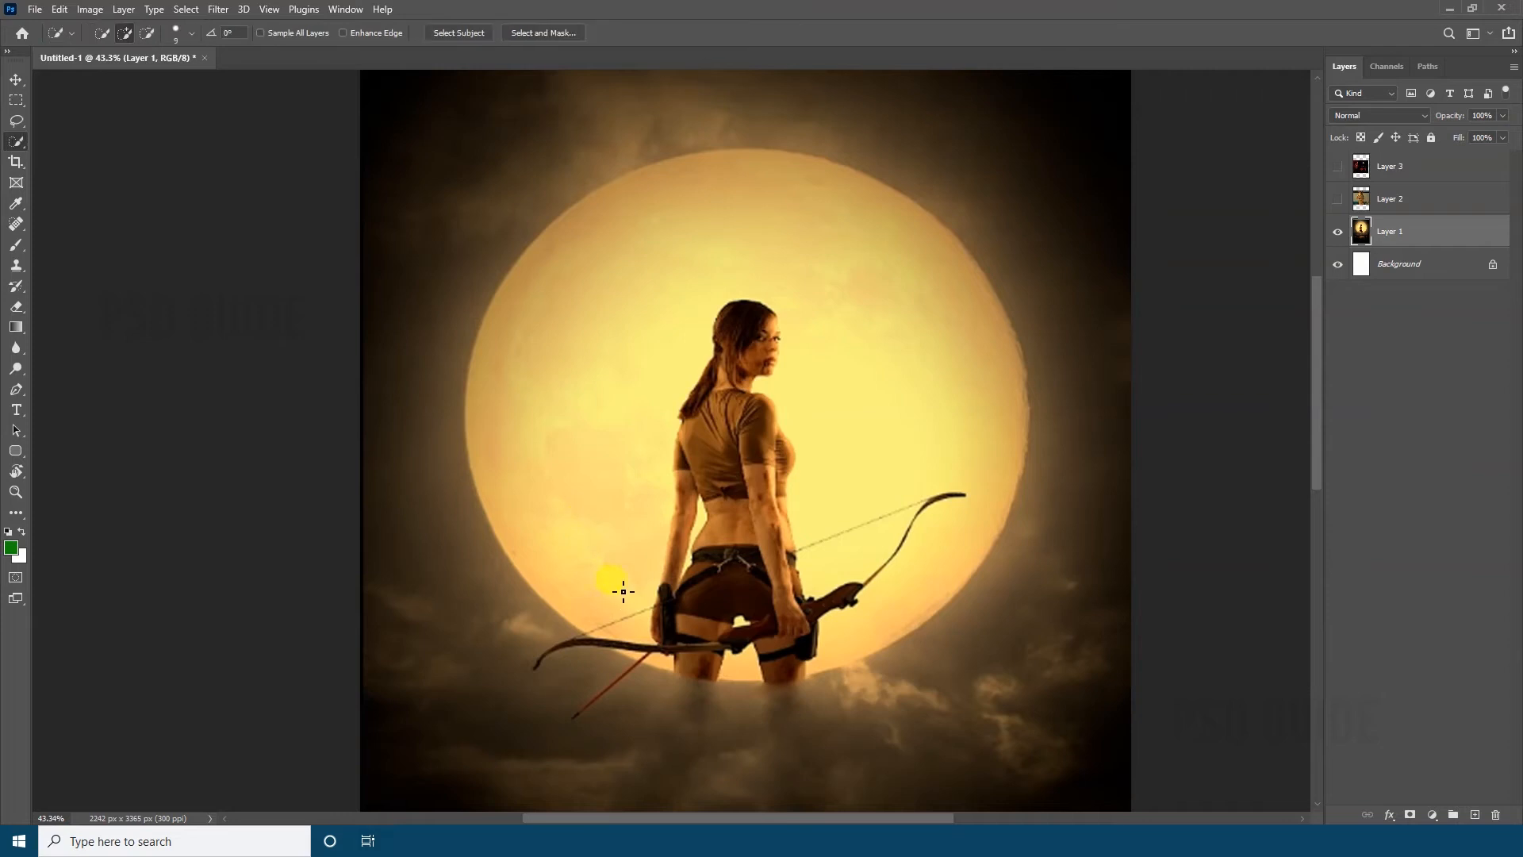
mouse_move(622, 587)
mouse_down()
mouse_move(536, 468)
mouse_move(712, 169)
mouse_up()
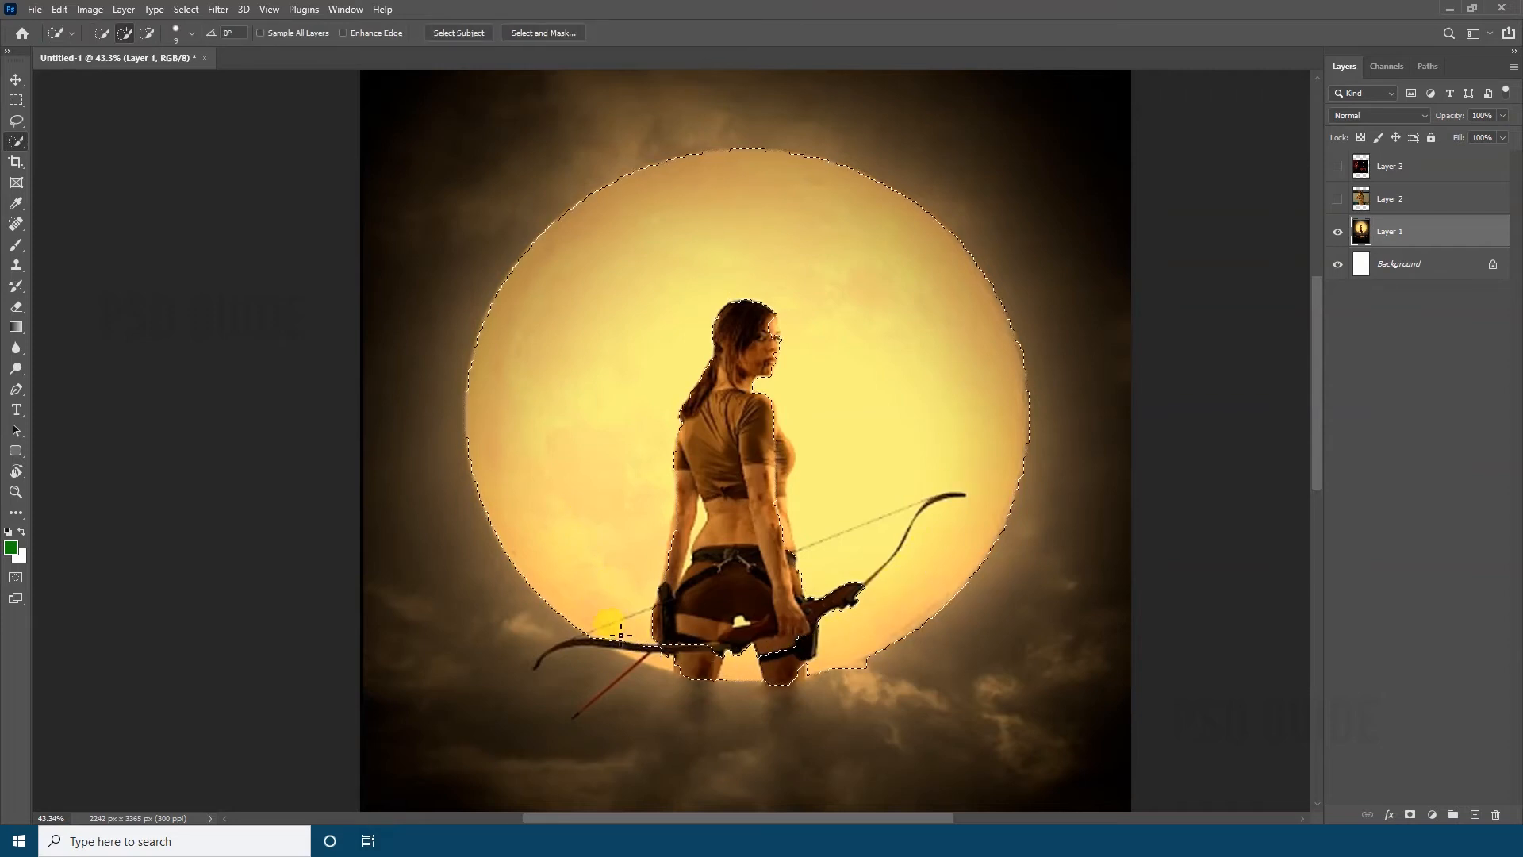
mouse_move(622, 633)
mouse_down()
mouse_move(688, 671)
mouse_move(627, 649)
mouse_move(730, 658)
mouse_move(760, 487)
mouse_up()
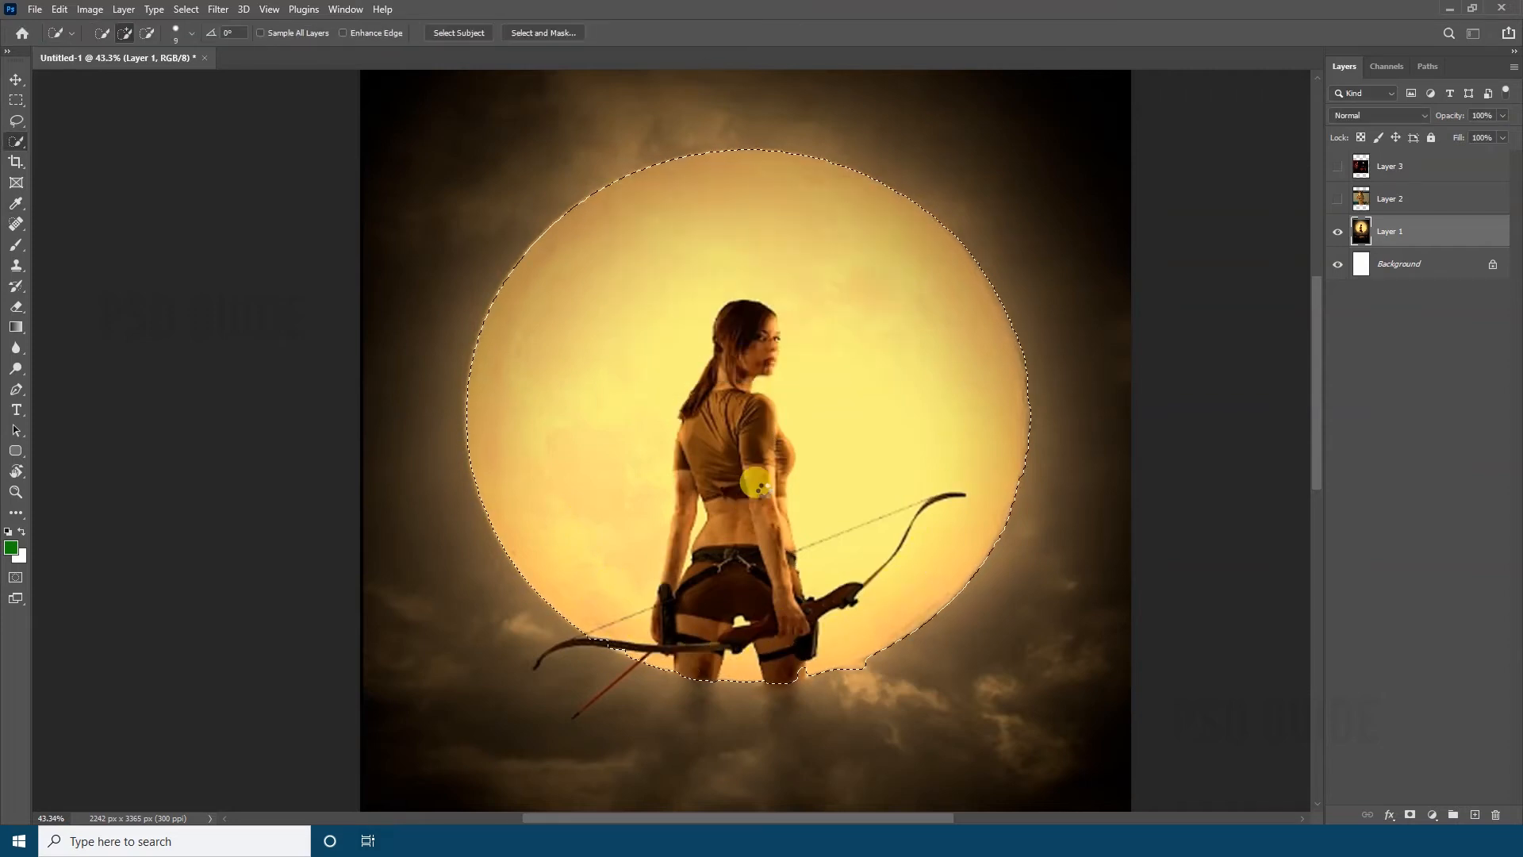
key(ctrl+z)
scroll(760, 373, up, 3)
Paint out the woman's head, torso and arms inside the moon selection with the Spot Healing Brush
key(j)
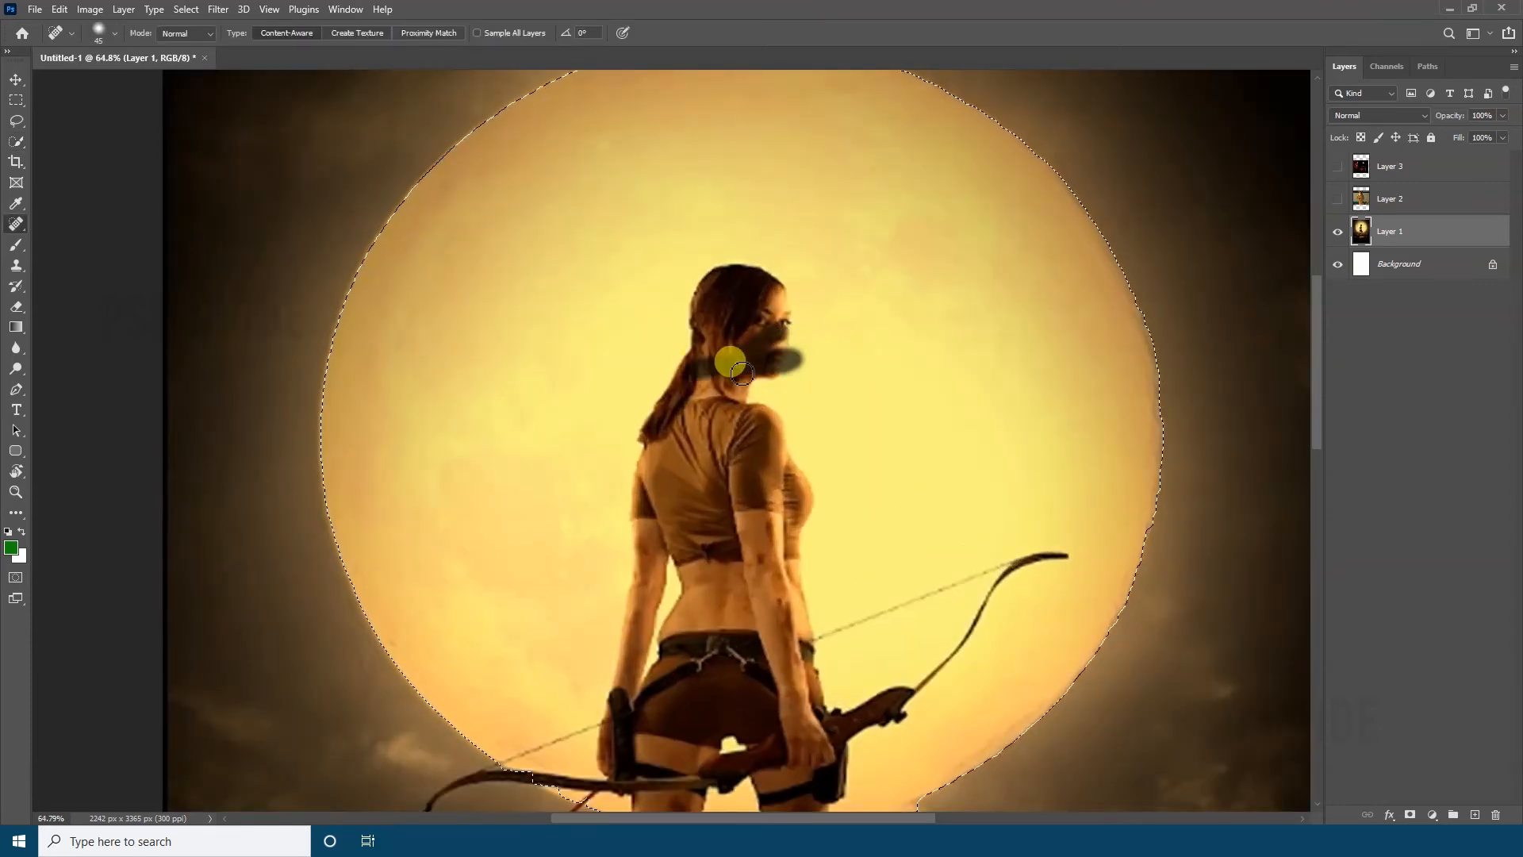
mouse_move(760, 373)
mouse_down()
mouse_move(645, 431)
mouse_move(786, 497)
mouse_move(714, 265)
mouse_move(701, 350)
mouse_move(714, 476)
mouse_move(579, 453)
mouse_move(588, 609)
mouse_move(1063, 543)
mouse_move(857, 714)
mouse_move(920, 632)
mouse_move(909, 527)
mouse_up()
mouse_move(909, 580)
mouse_down()
mouse_move(539, 595)
mouse_move(698, 403)
mouse_move(720, 442)
mouse_up()
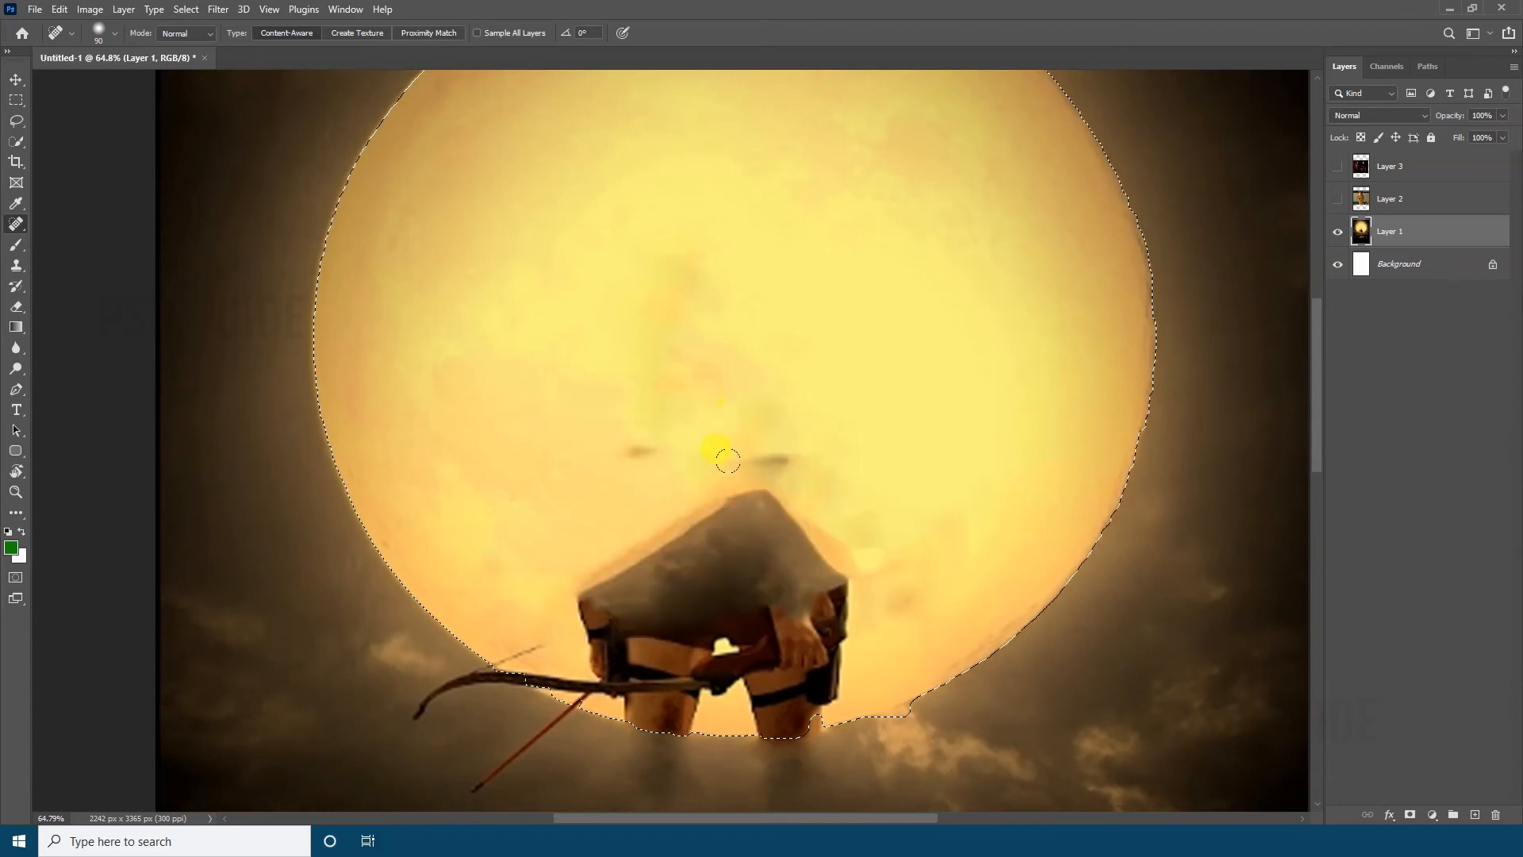
Enlarge the Spot Healing Brush and paint out the woman's hips, the bow and leftover blotches inside the moon
key(bracketright)
key(bracketright)
key(bracketright)
mouse_move(913, 660)
mouse_down()
mouse_move(580, 649)
mouse_move(811, 539)
mouse_move(661, 460)
mouse_up()
drag(610, 617, 786, 676)
mouse_move(567, 675)
mouse_down()
mouse_move(796, 680)
mouse_move(612, 602)
mouse_up()
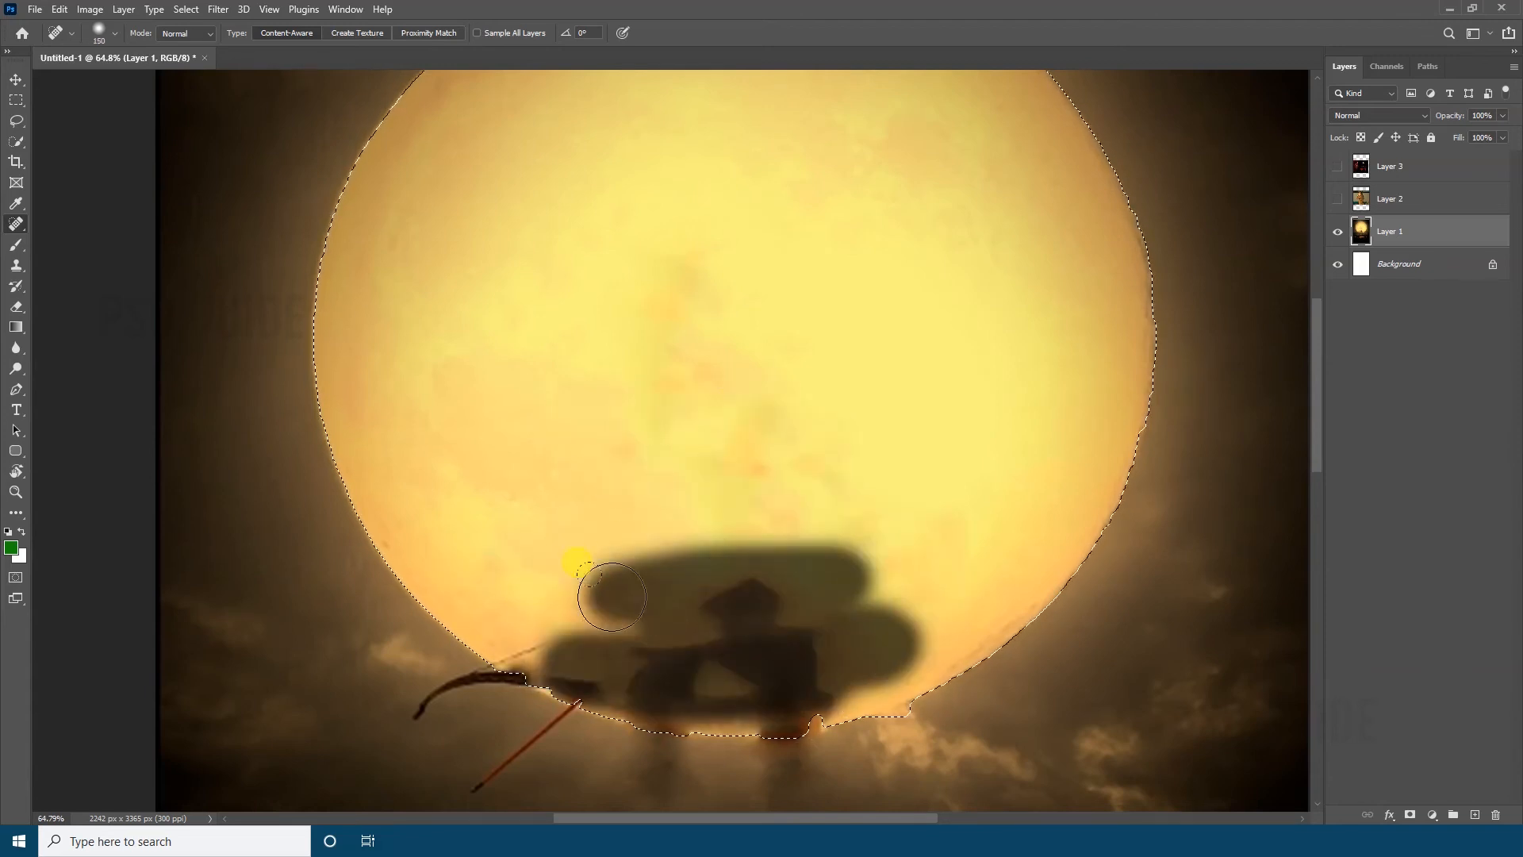
mouse_move(808, 676)
mouse_down()
mouse_move(570, 682)
mouse_move(508, 652)
mouse_up()
drag(845, 463, 746, 462)
Switch to the Healing Brush, cover the bow and thigh remnants near the moon's lower edge, and deselect the moon
right_click(15, 223)
click(78, 239)
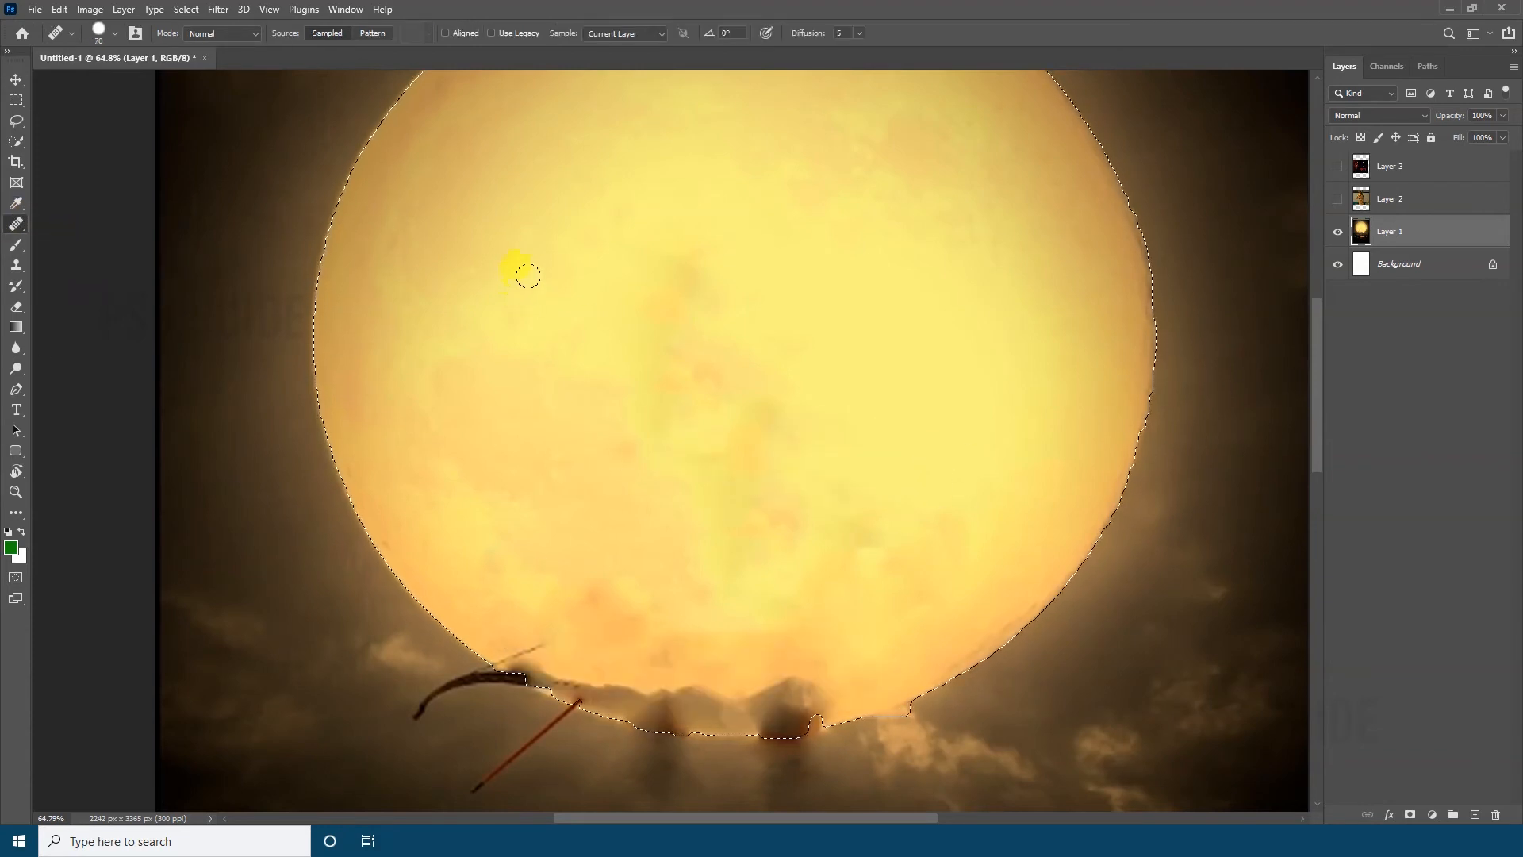
mouse_move(512, 649)
mouse_down()
mouse_move(666, 693)
mouse_move(778, 666)
mouse_move(516, 632)
mouse_move(552, 679)
mouse_up()
key(ctrl+d)
mouse_move(693, 682)
mouse_down()
mouse_move(730, 589)
mouse_move(781, 597)
mouse_up()
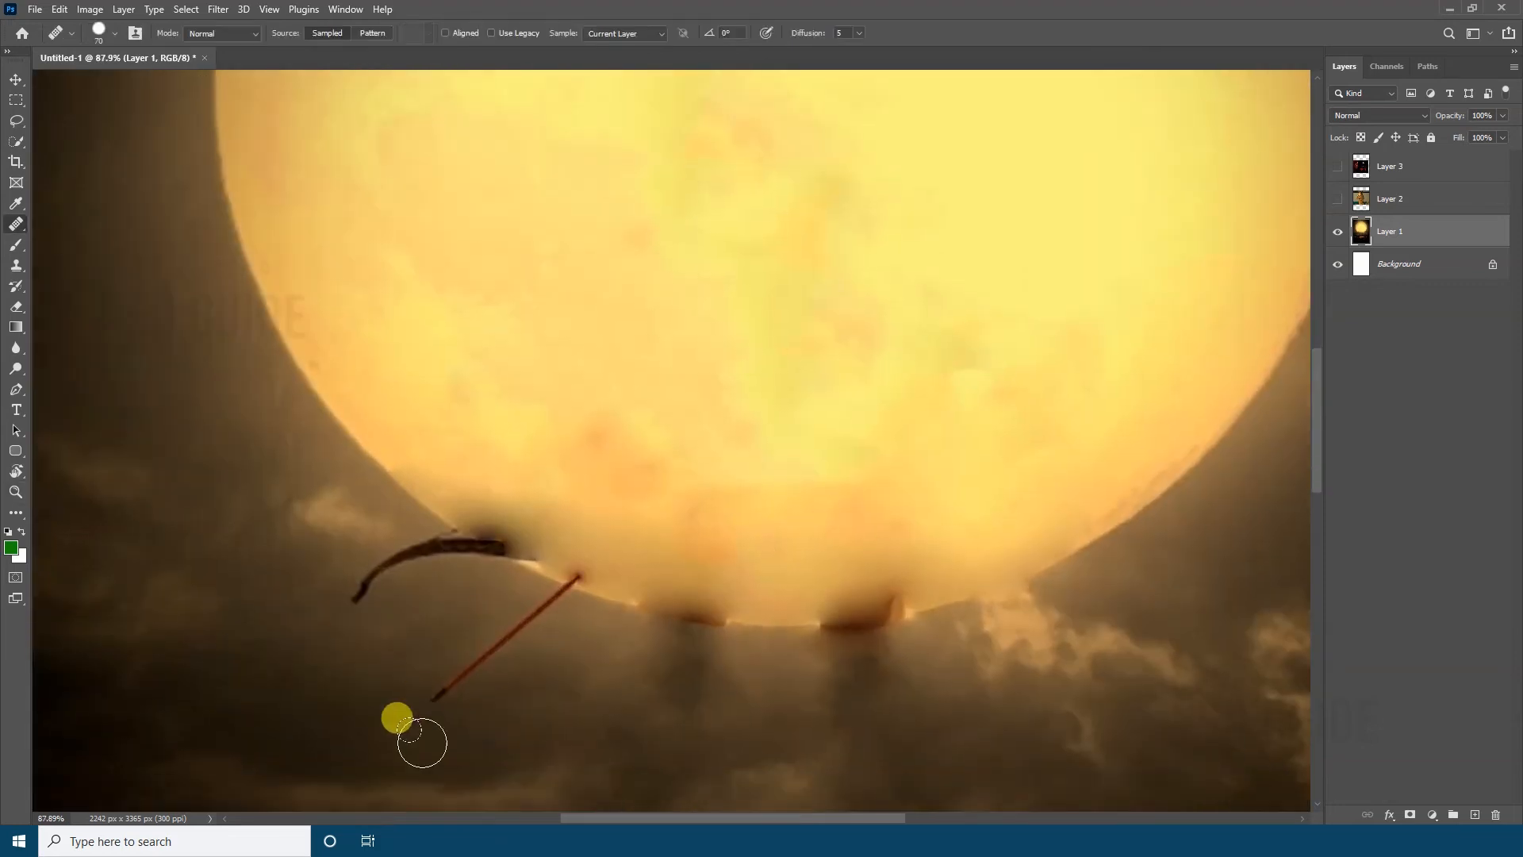
Return to the Spot Healing Brush and remove the red arrow below the moon
key(shift+j)
key(shift+j)
key(shift+j)
key(shift+j)
drag(430, 694, 581, 581)
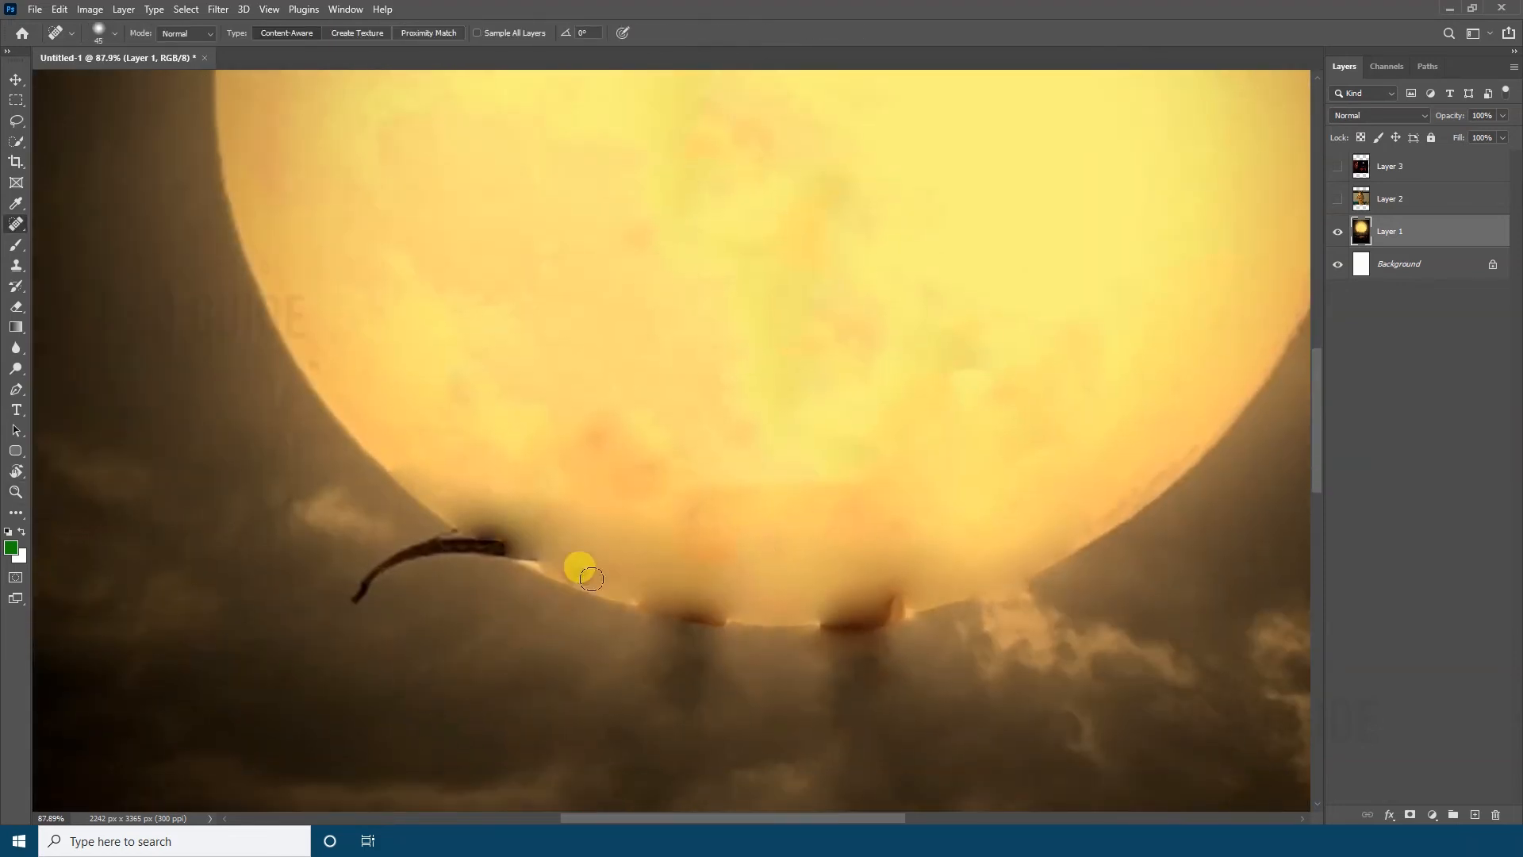
Paint out the remaining bow tip and dark leg remnants along the moon's lower edge
mouse_move(355, 604)
mouse_down()
mouse_move(383, 568)
mouse_move(524, 547)
mouse_move(373, 556)
mouse_up()
drag(529, 551, 454, 513)
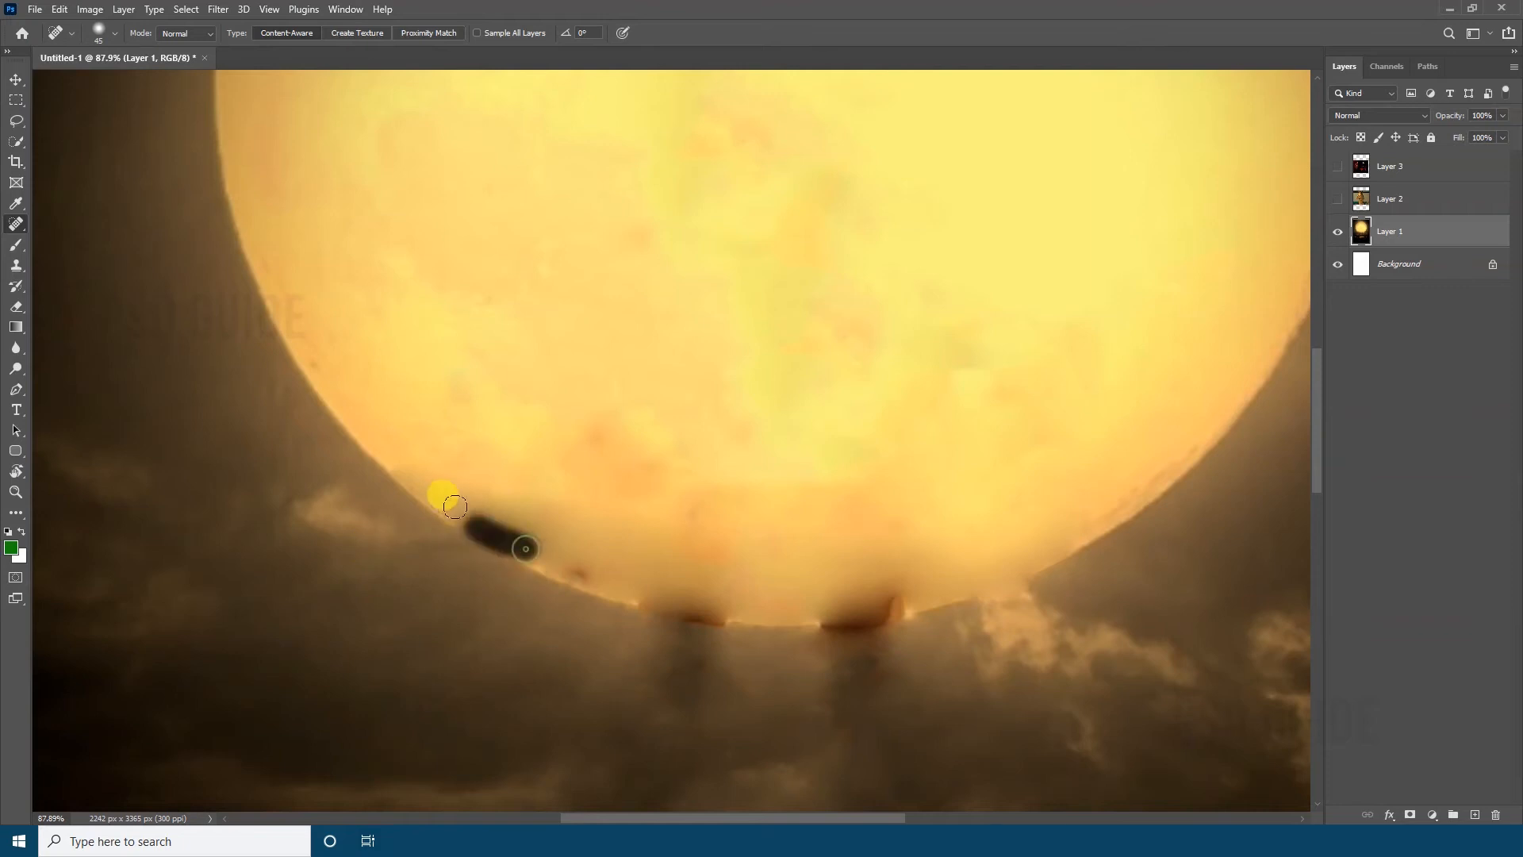
click(581, 576)
drag(641, 612, 739, 632)
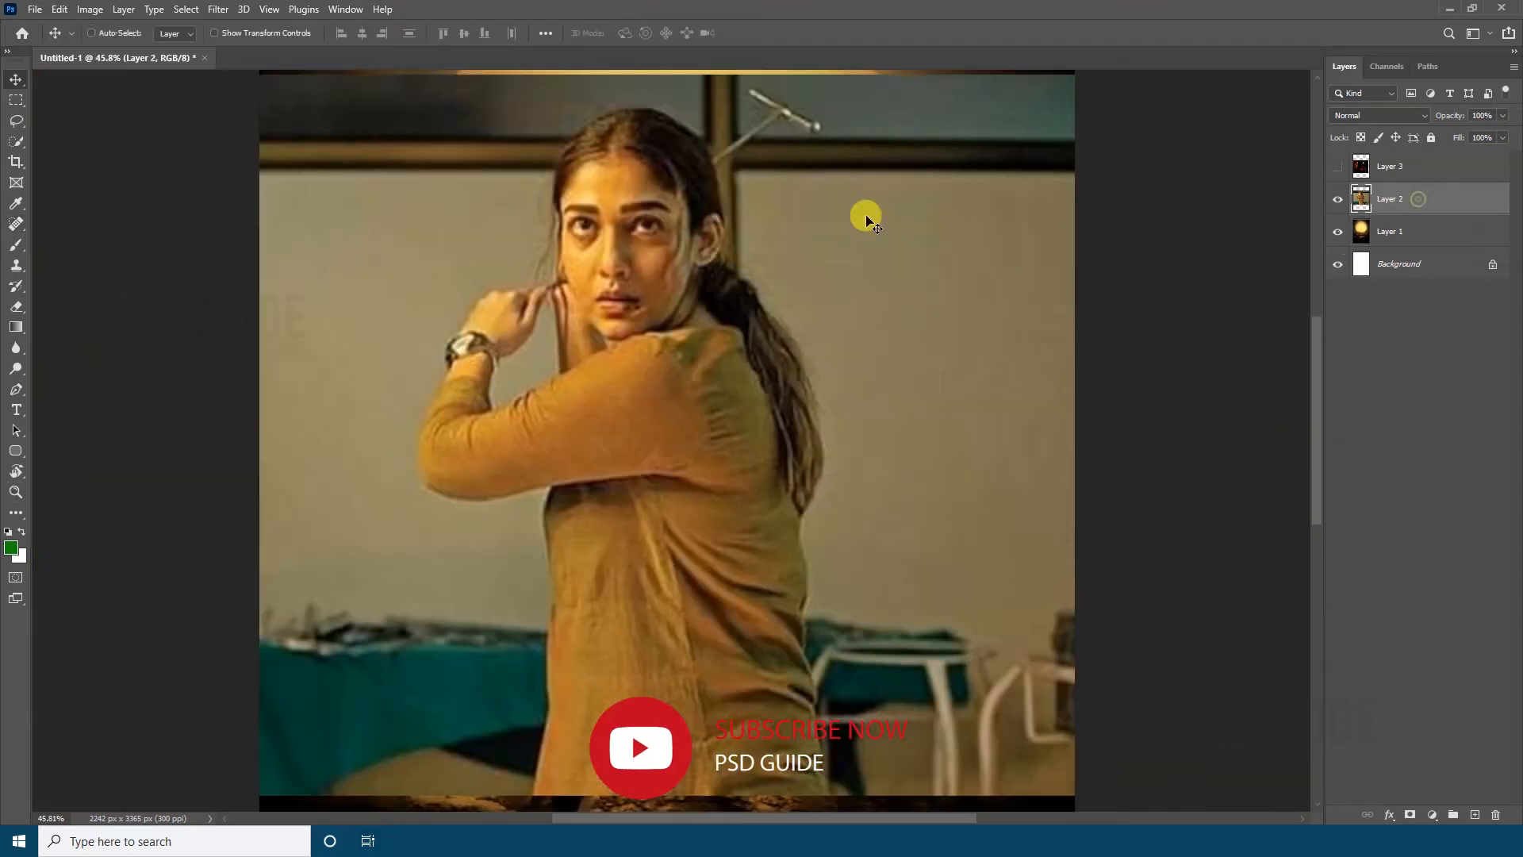
Show Layer 2 and select the woman in the mustard top with the Quick Selection tool
drag(866, 220, 888, 173)
mouse_move(797, 557)
mouse_down()
mouse_move(786, 524)
mouse_move(771, 575)
mouse_up()
key(w)
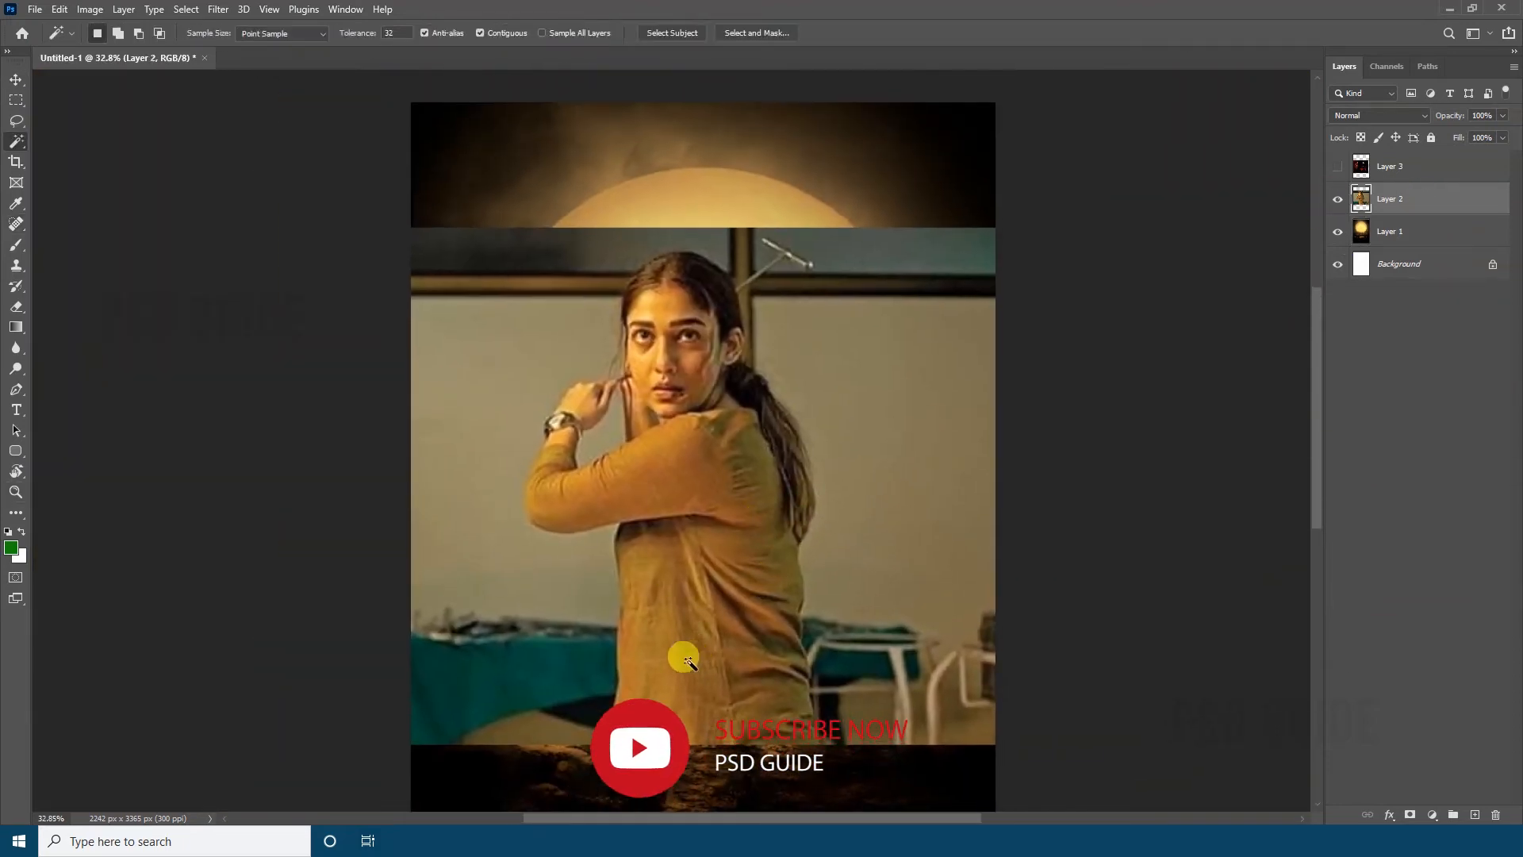
key(shift+w)
mouse_move(635, 714)
mouse_down()
mouse_move(531, 514)
mouse_move(575, 364)
mouse_move(544, 286)
mouse_move(521, 426)
mouse_up()
drag(616, 626, 618, 619)
drag(586, 409, 616, 385)
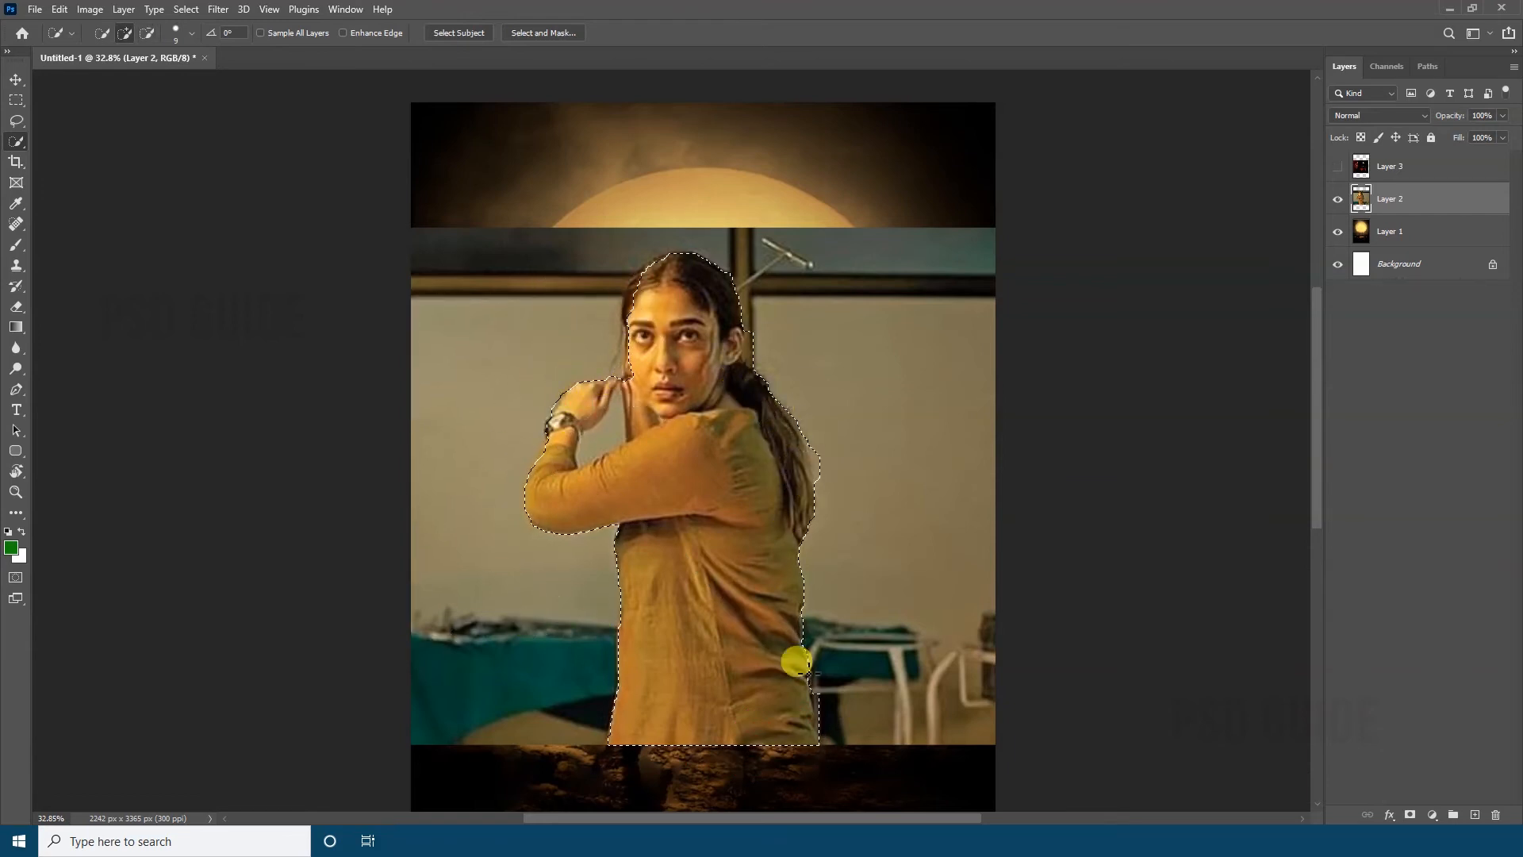
Refine the Quick Selection around the woman's hair and ponytail, including the T-shaped metal handle behind her head
drag(666, 408, 623, 369)
mouse_move(650, 270)
mouse_down()
mouse_move(811, 300)
mouse_move(833, 214)
mouse_move(775, 299)
mouse_move(856, 483)
mouse_move(936, 749)
mouse_up()
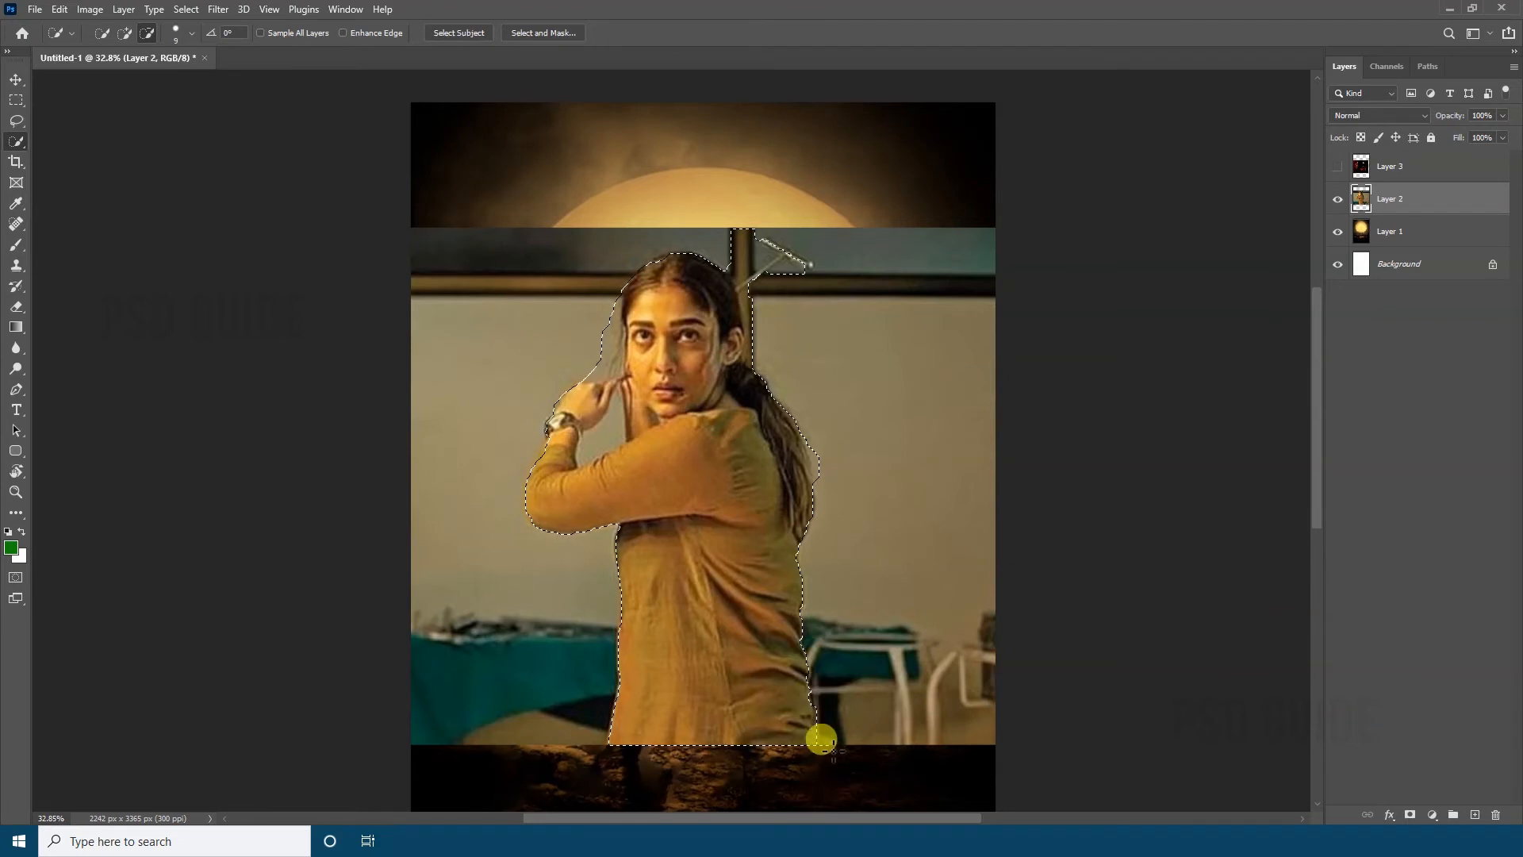
drag(785, 417, 817, 462)
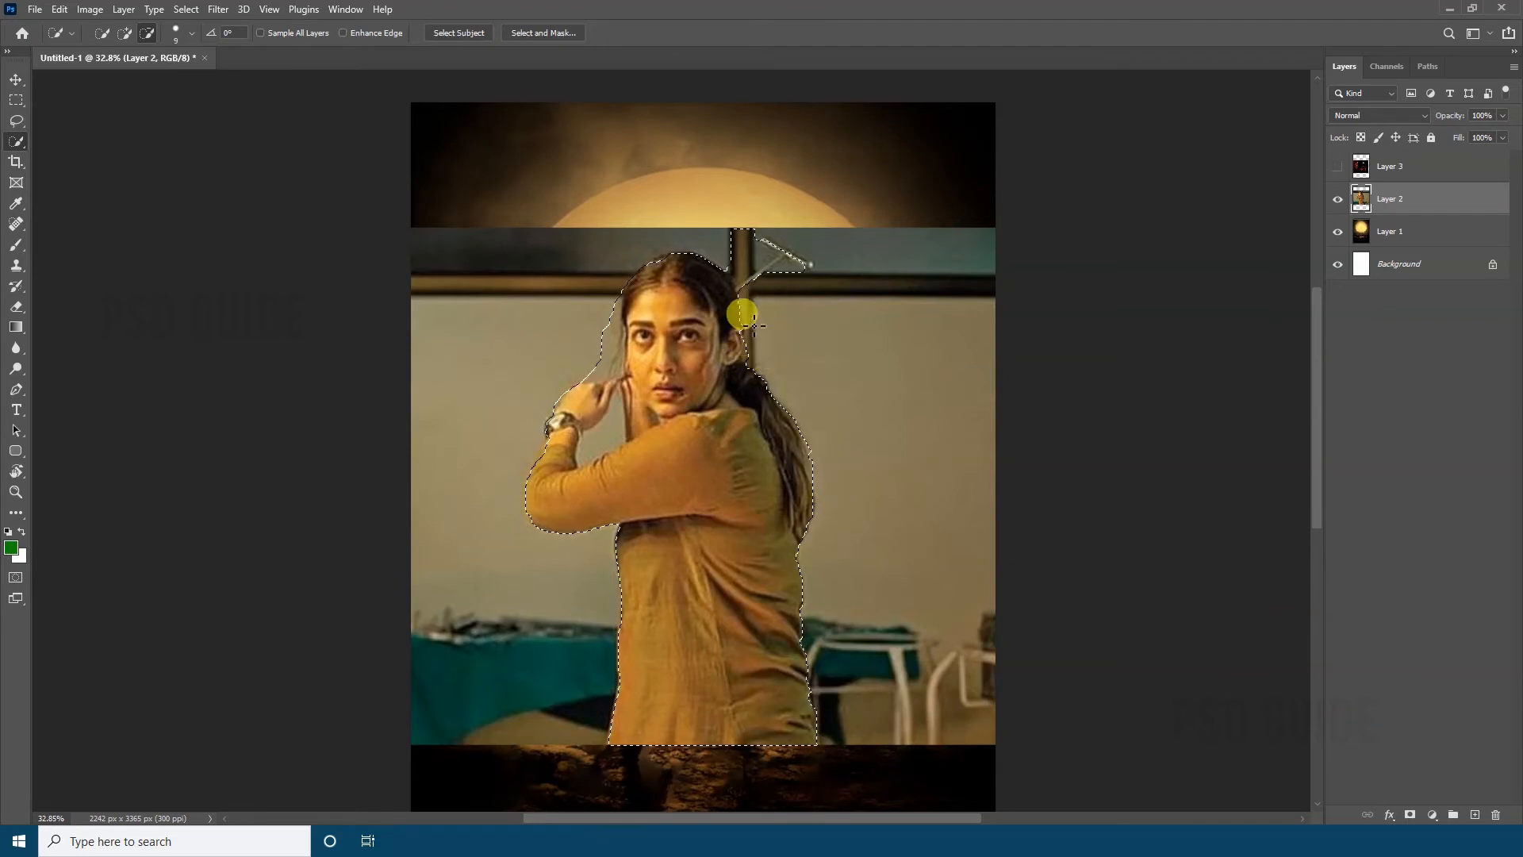
mouse_move(753, 325)
mouse_down()
mouse_move(792, 271)
mouse_move(735, 236)
mouse_move(741, 270)
mouse_move(796, 262)
mouse_up()
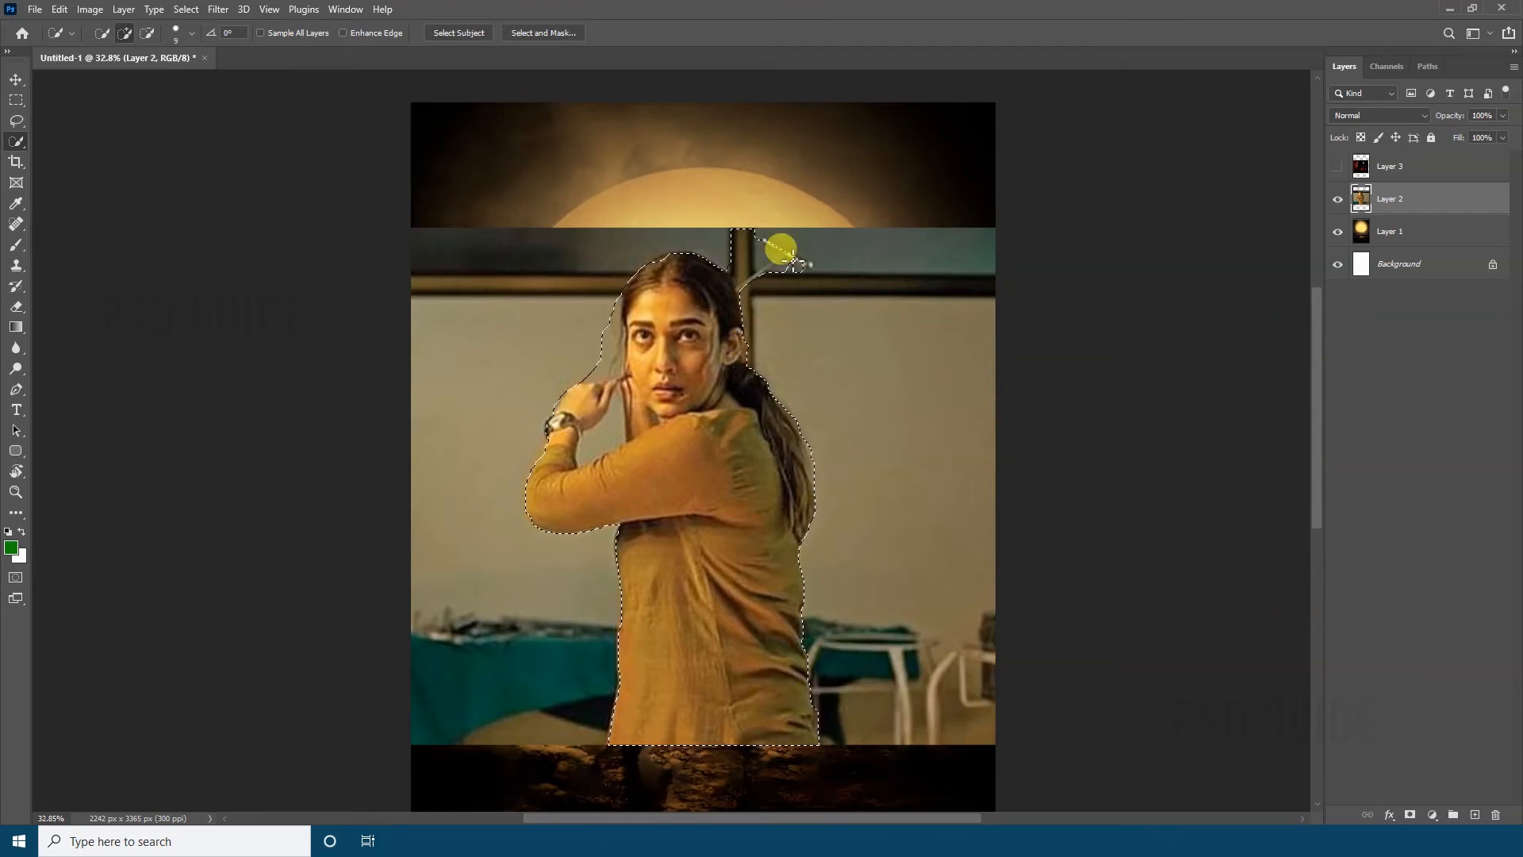
scroll(795, 238, up, 5)
key(e)
key(w)
key(bracketright)
key(bracketright)
key(bracketright)
mouse_move(826, 316)
mouse_down()
mouse_move(682, 311)
mouse_move(730, 277)
mouse_move(727, 318)
mouse_move(750, 253)
mouse_up()
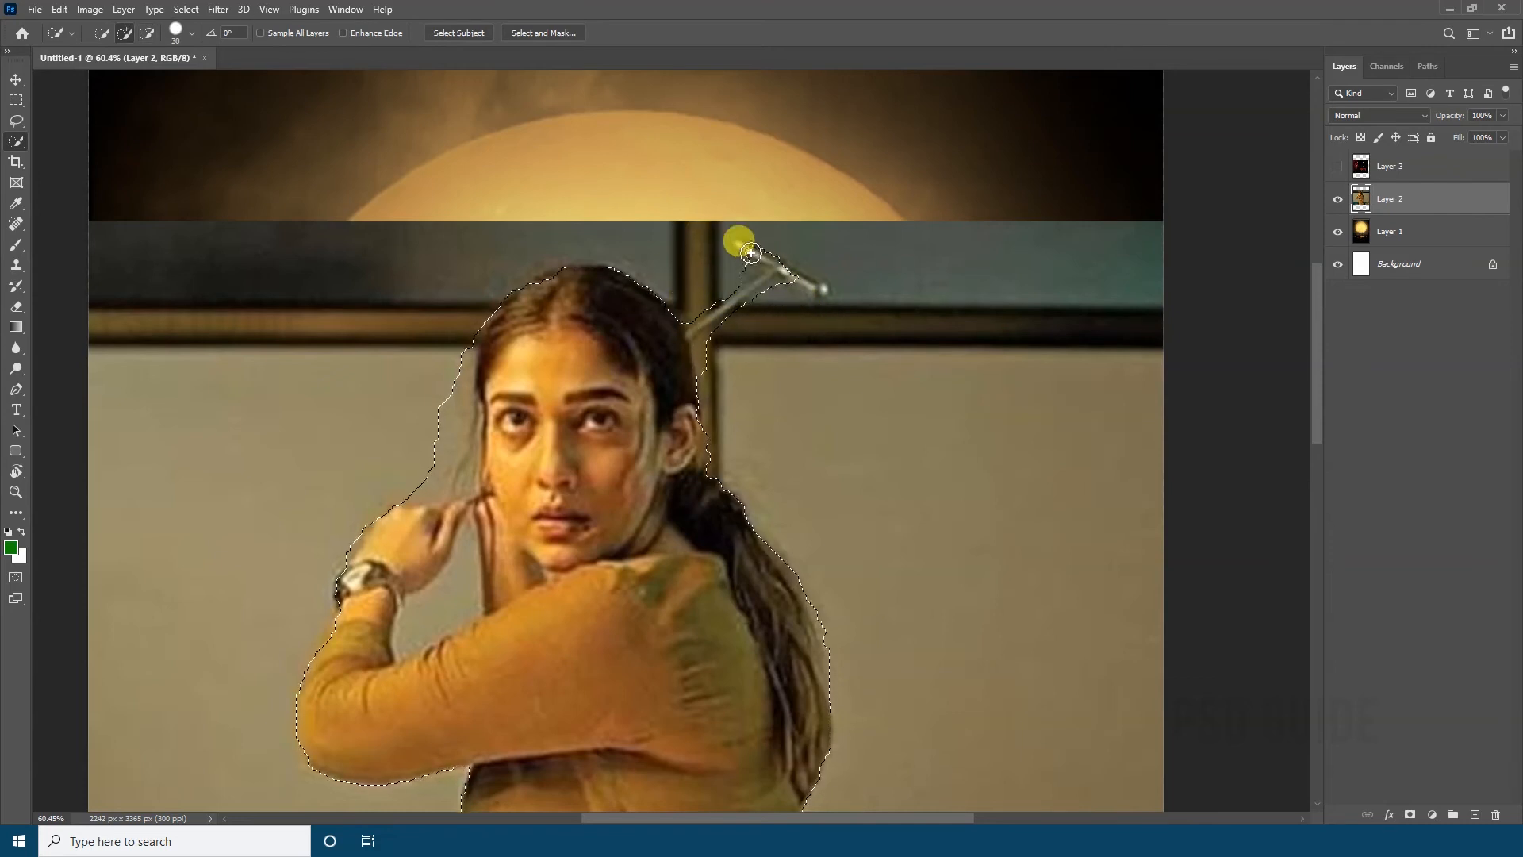
Copy the selected woman to a new layer and hide Layer 2
key(ctrl+j)
key(z)
key(ctrl+0)
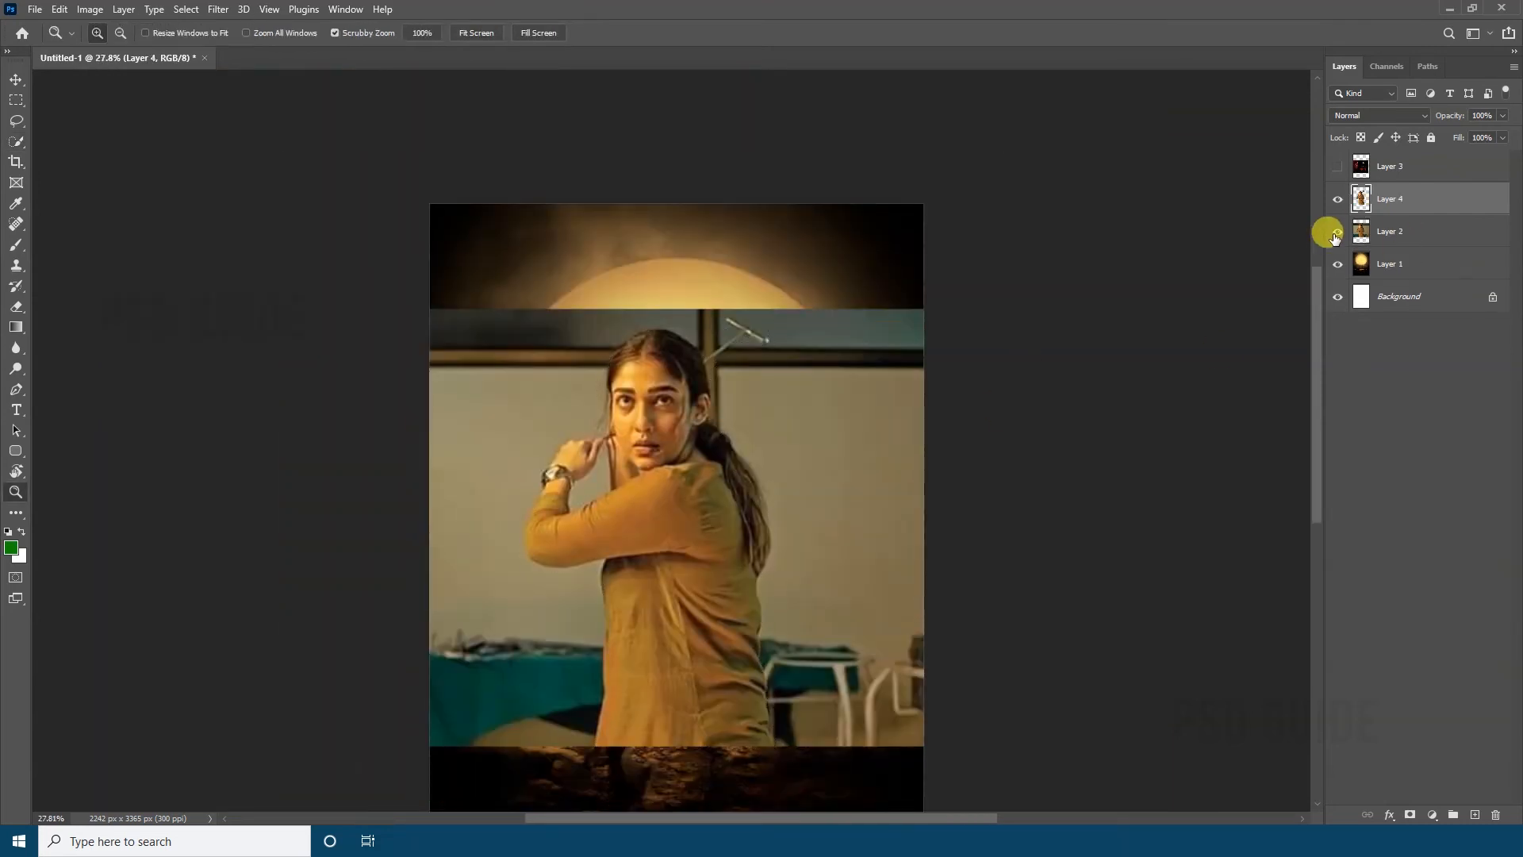
click(1338, 231)
Erase the leftover grey wall patch beside the woman's face and above her raised hand
scroll(634, 459, up, 8)
key(e)
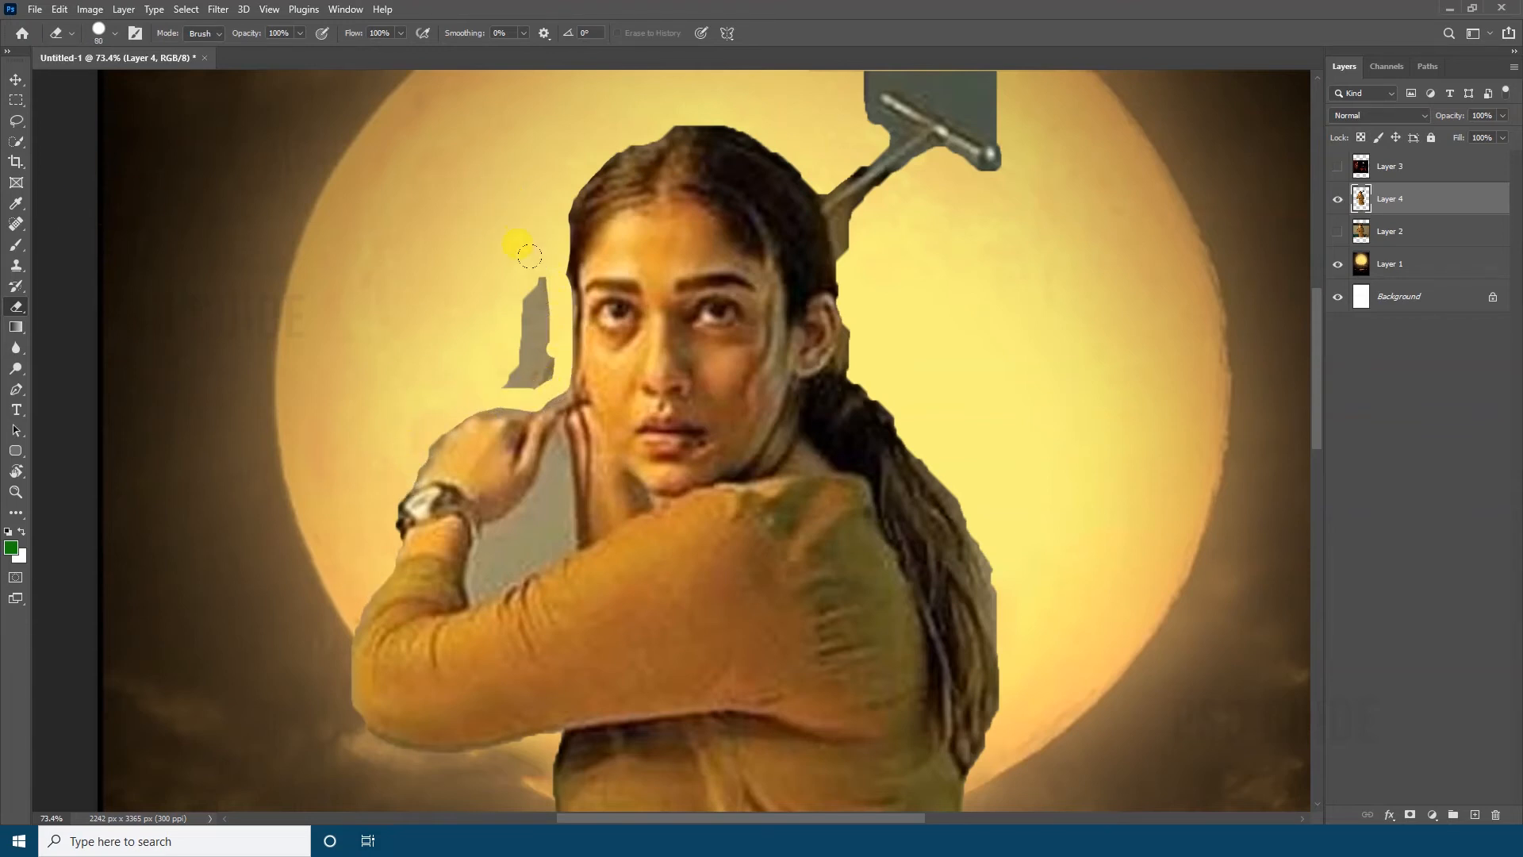
drag(529, 255, 530, 381)
drag(504, 260, 406, 494)
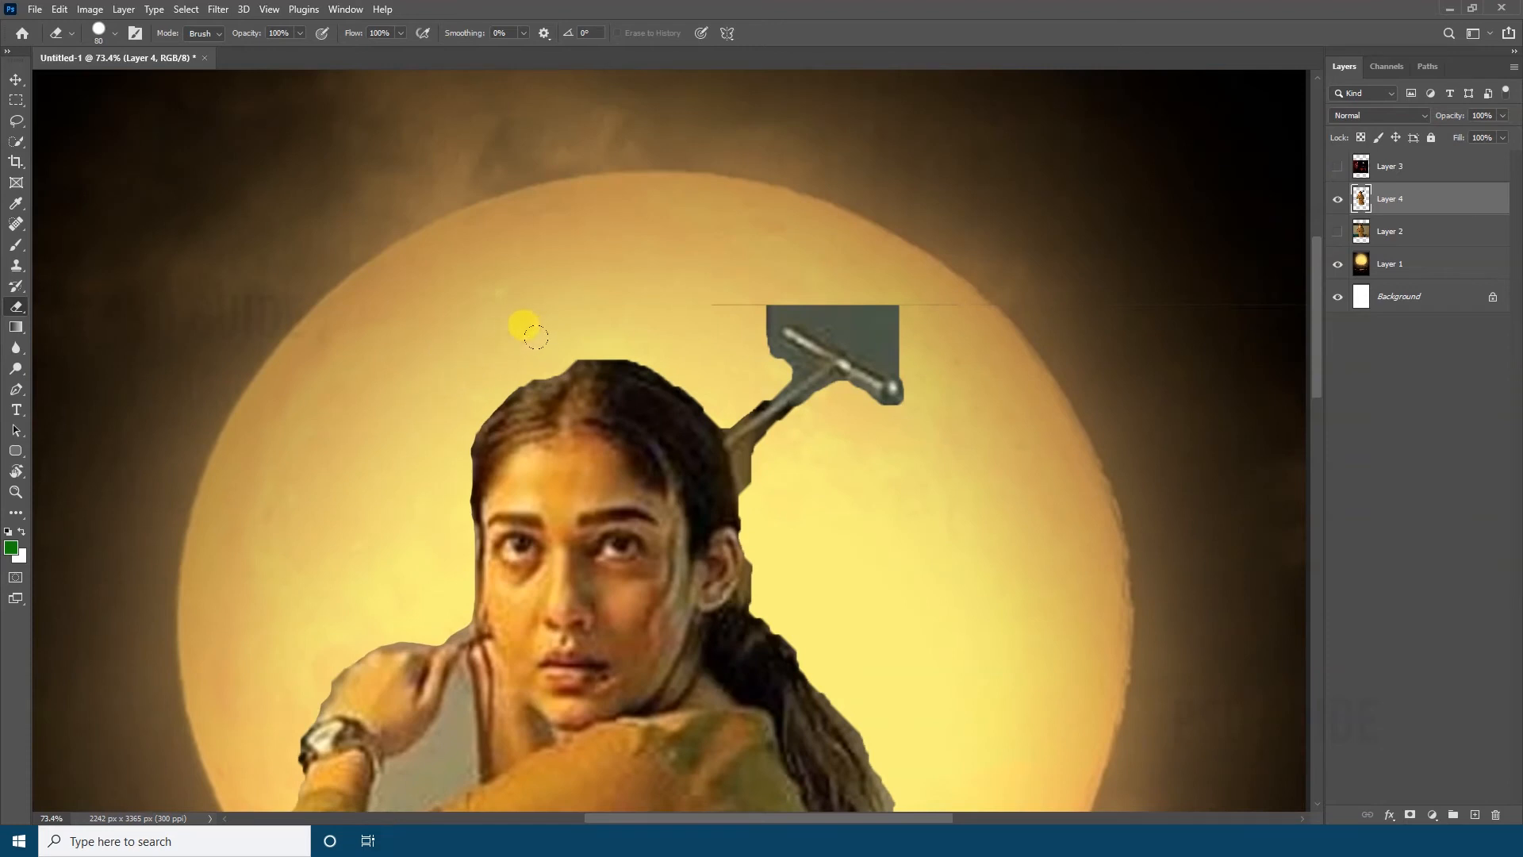
Erase the leftover background around the T-shaped handle and behind the woman's head with a smaller eraser
drag(808, 320, 815, 344)
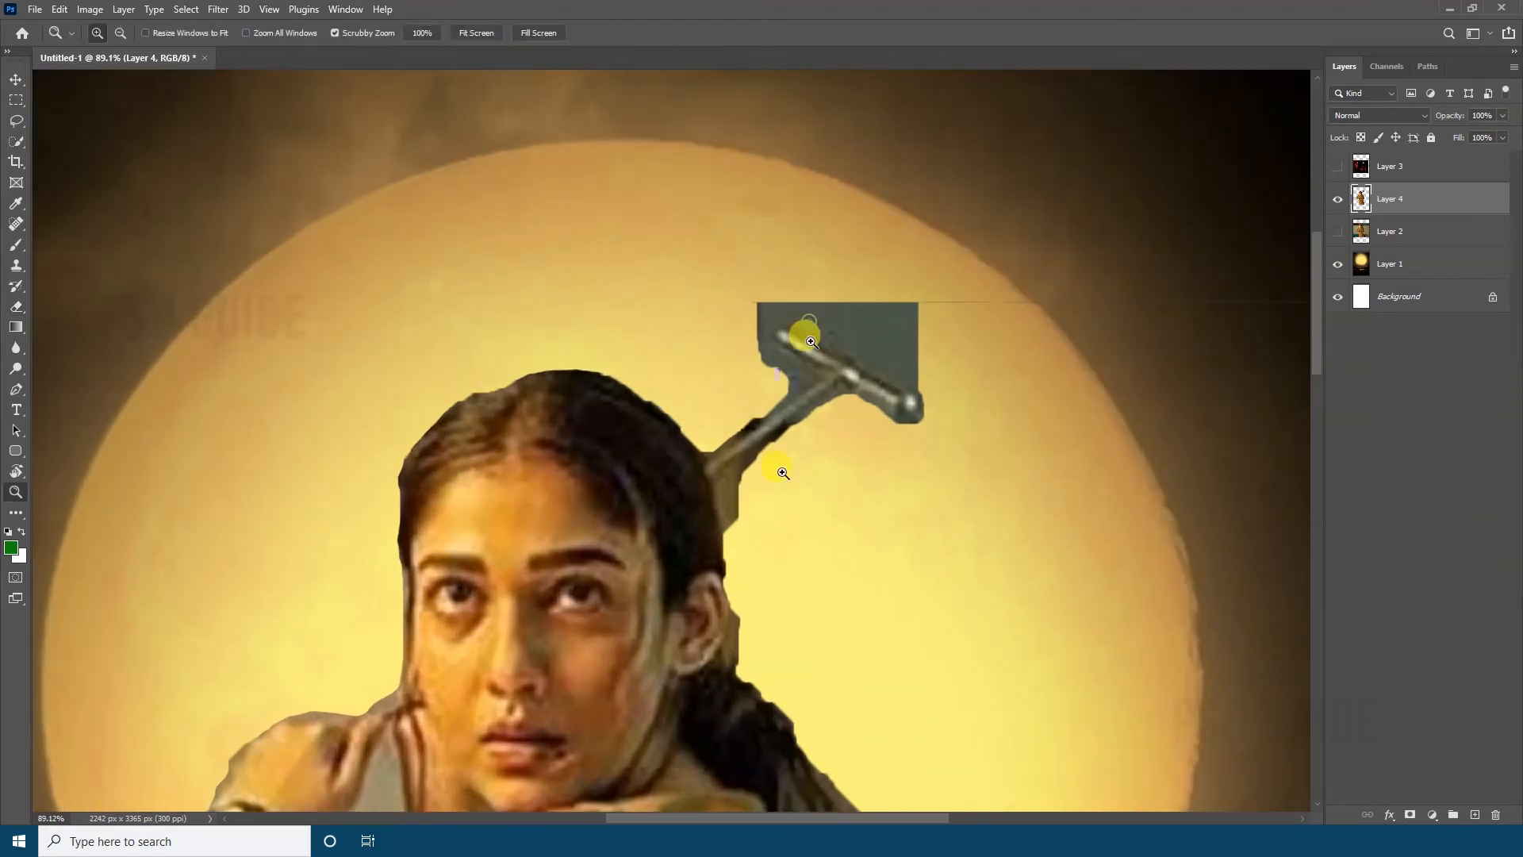
key(bracketleft)
key(bracketleft)
key(bracketleft)
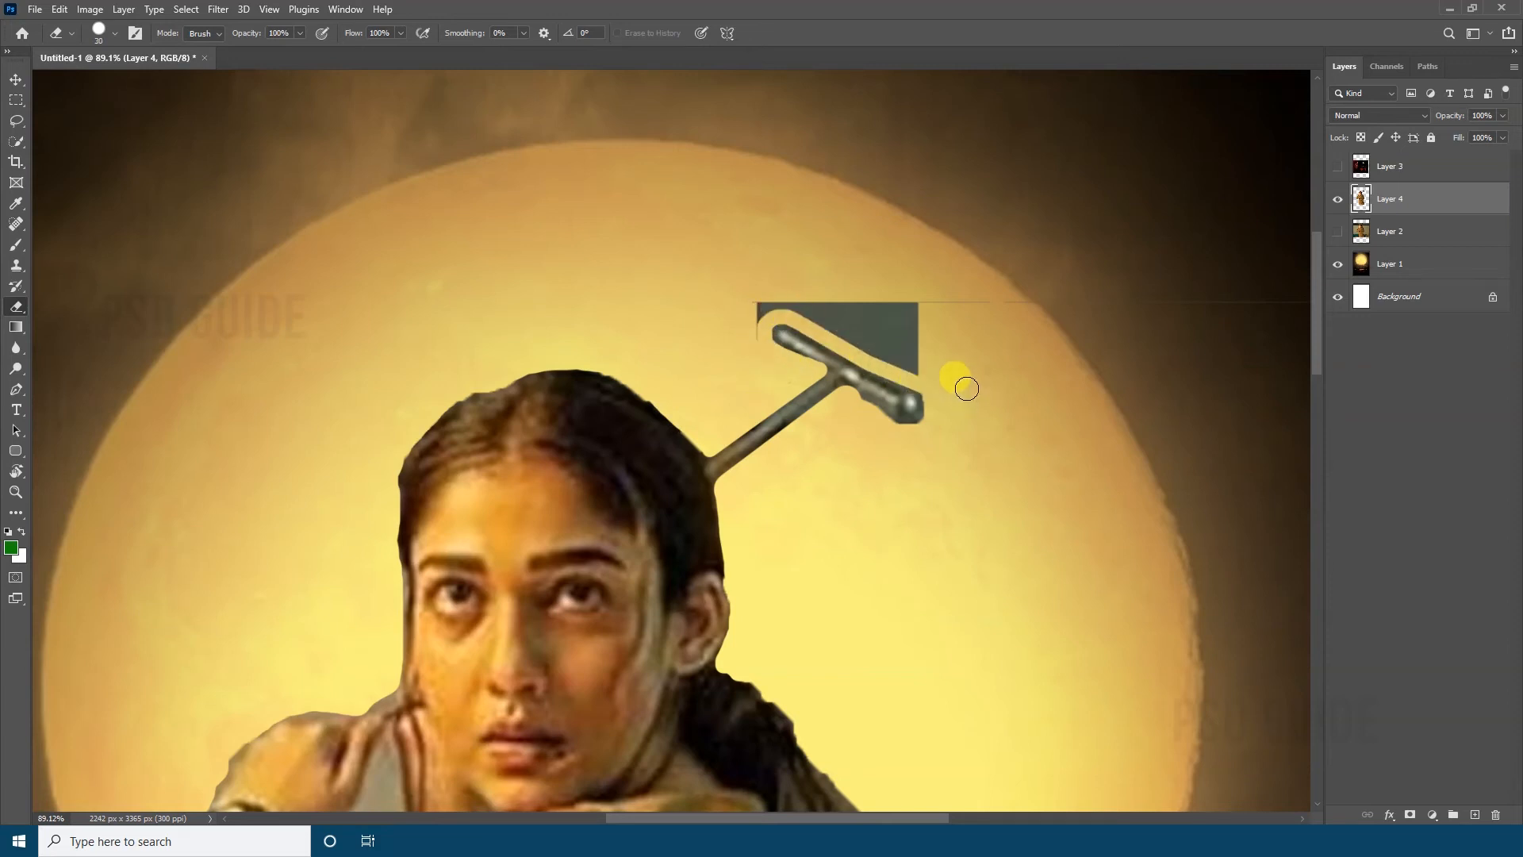
mouse_move(967, 389)
mouse_down()
mouse_move(854, 323)
mouse_move(737, 337)
mouse_up()
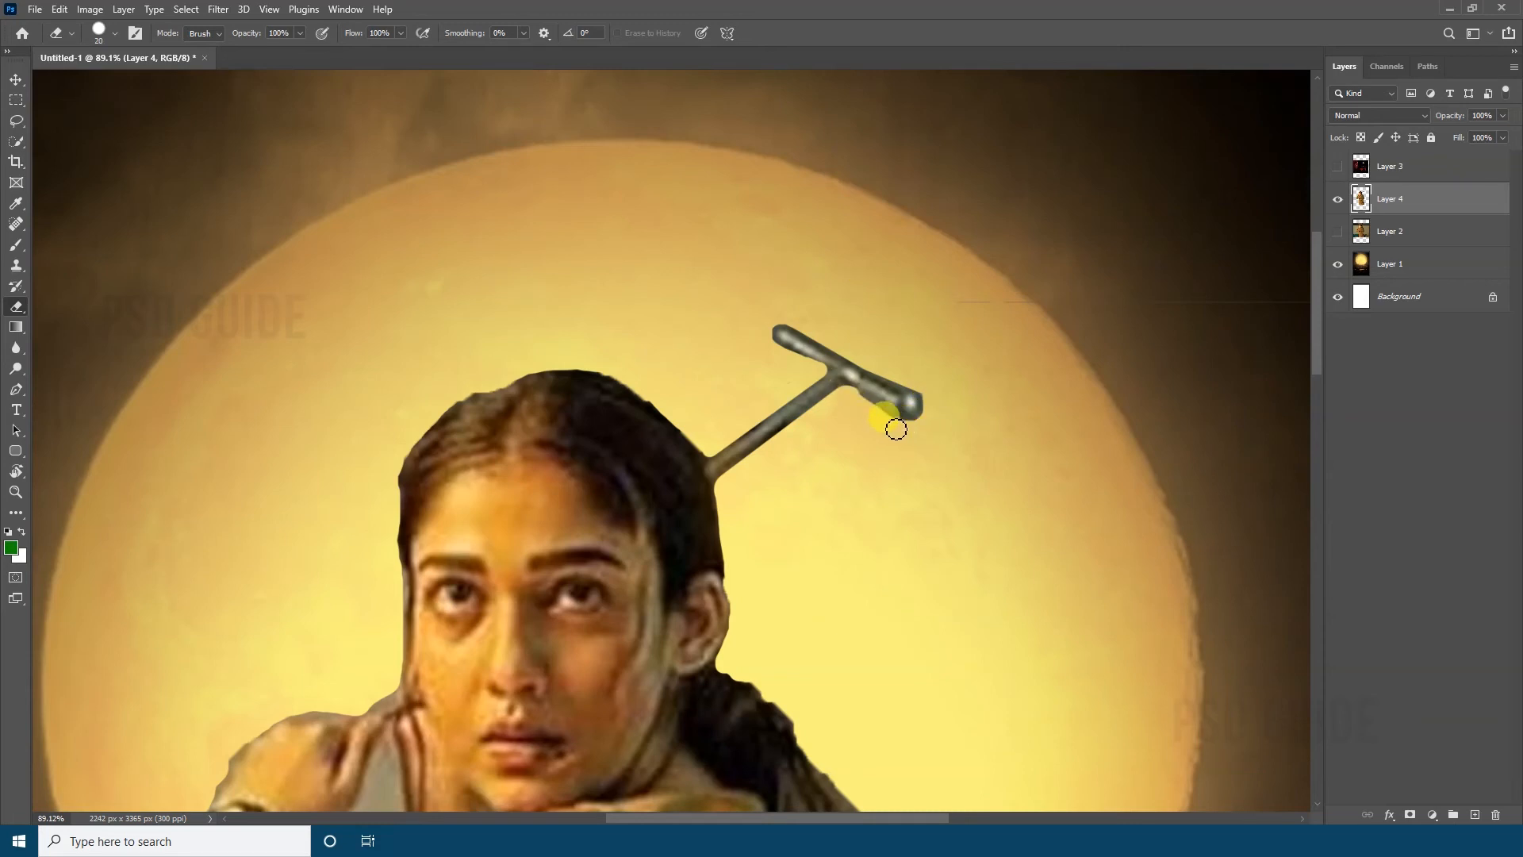
drag(1000, 457, 676, 408)
Erase the grey background enclosed between the woman's wrist, forearm and chin
mouse_move(1075, 260)
mouse_down()
mouse_move(587, 278)
mouse_move(730, 333)
mouse_up()
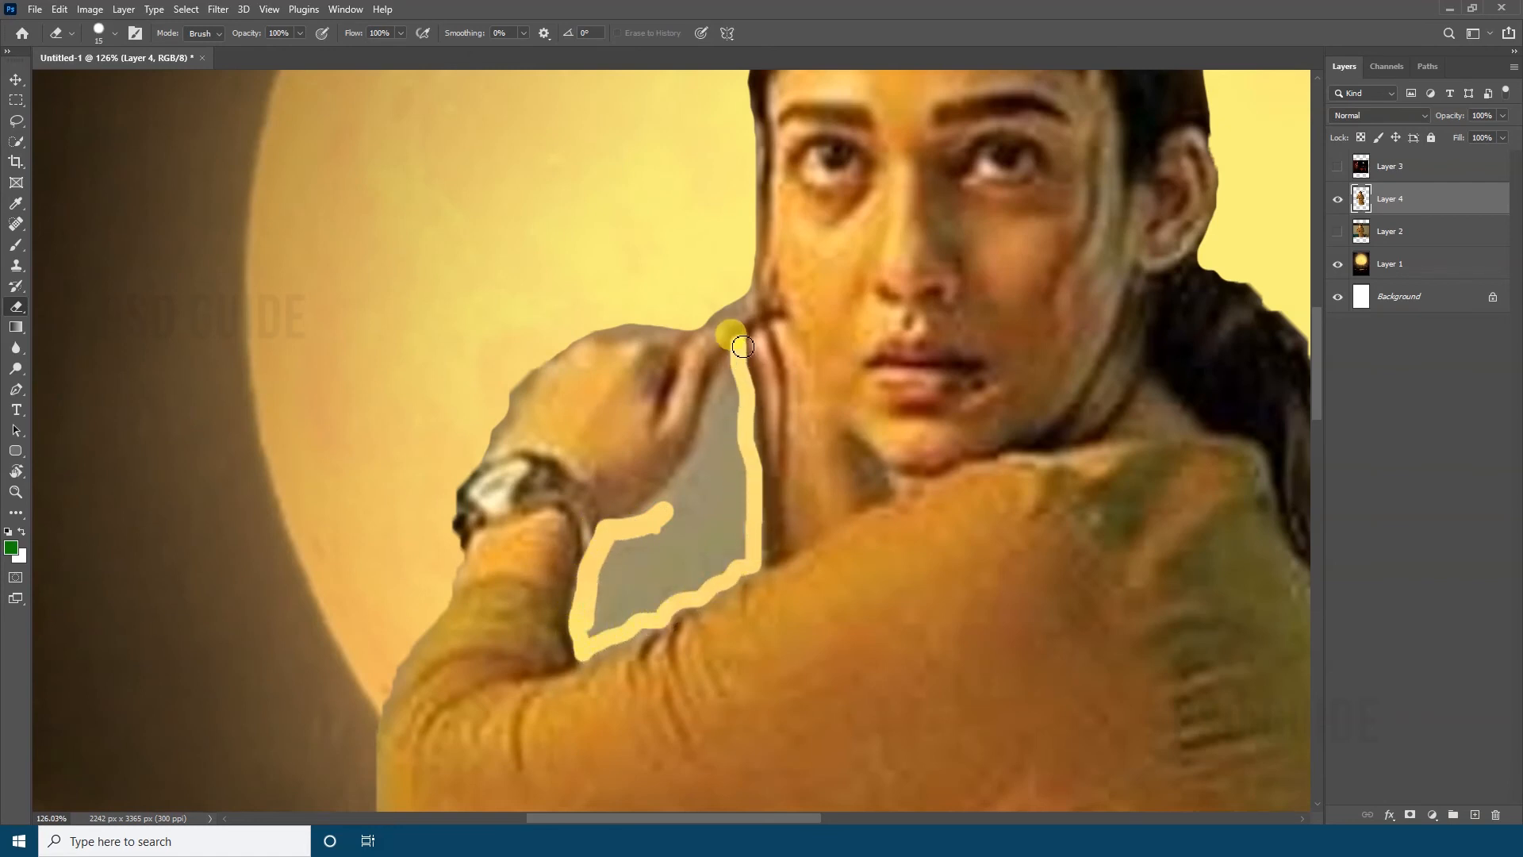
drag(743, 347, 694, 491)
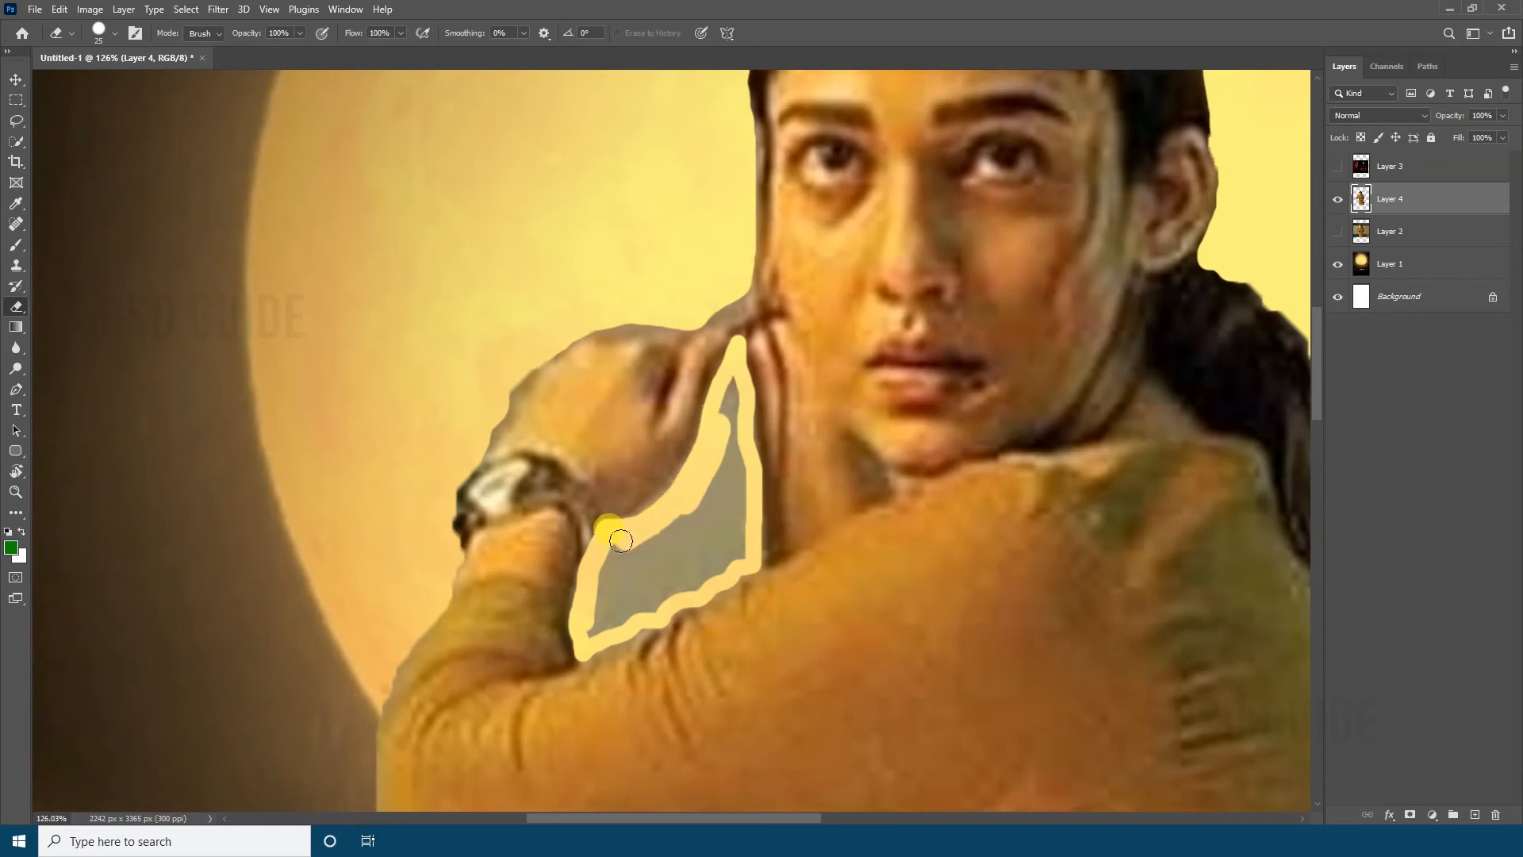
key(bracketright)
drag(624, 609, 688, 495)
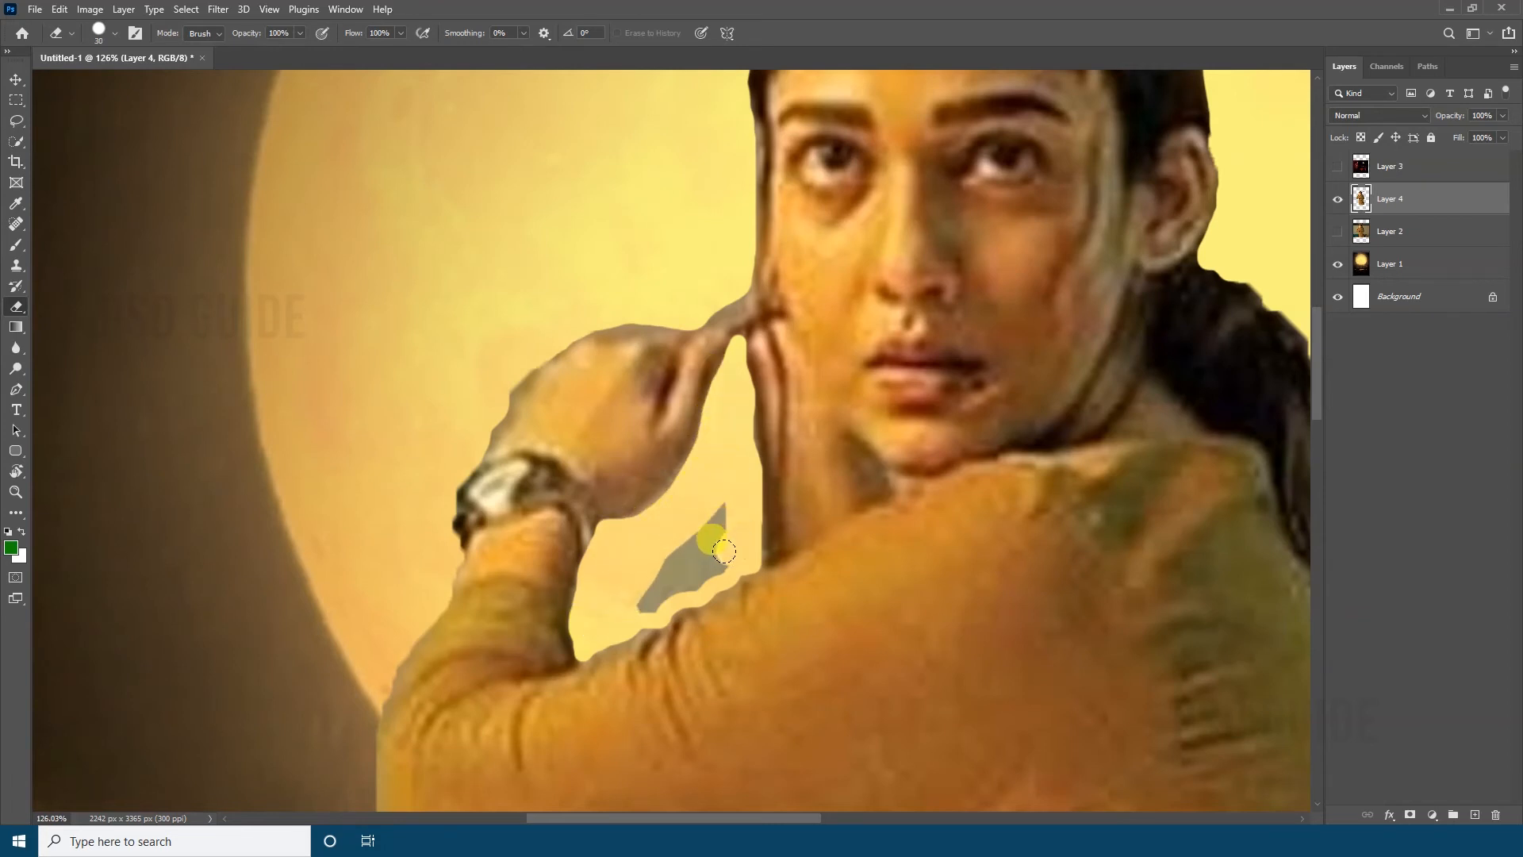
drag(693, 582, 588, 595)
Reposition the woman's cutout slightly lower in front of the moon with Free Transform
key(ctrl+0)
key(v)
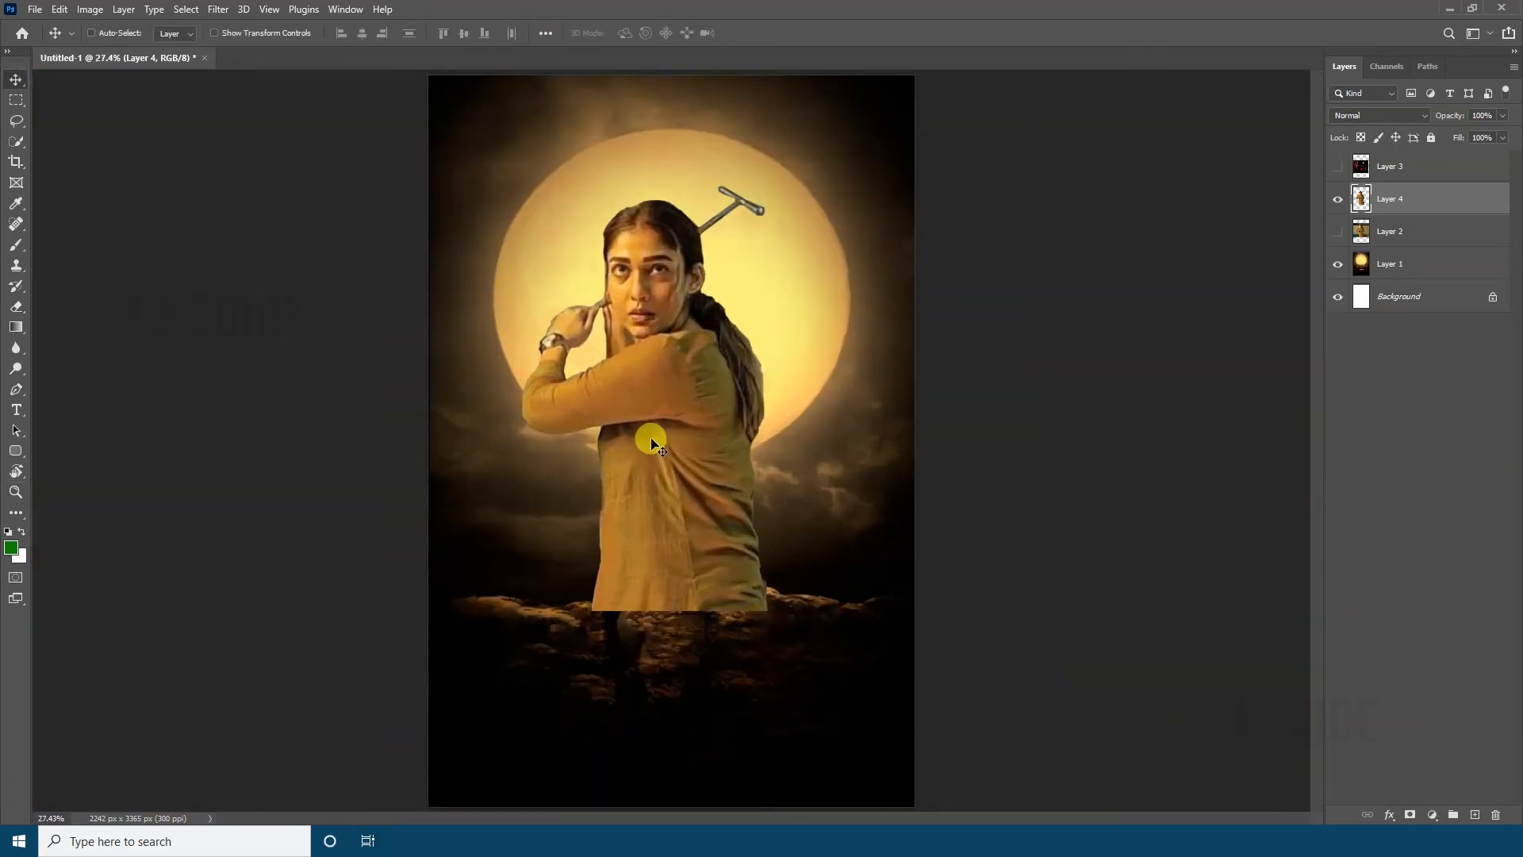
drag(665, 468, 676, 477)
drag(692, 528, 698, 532)
key(ctrl+y)
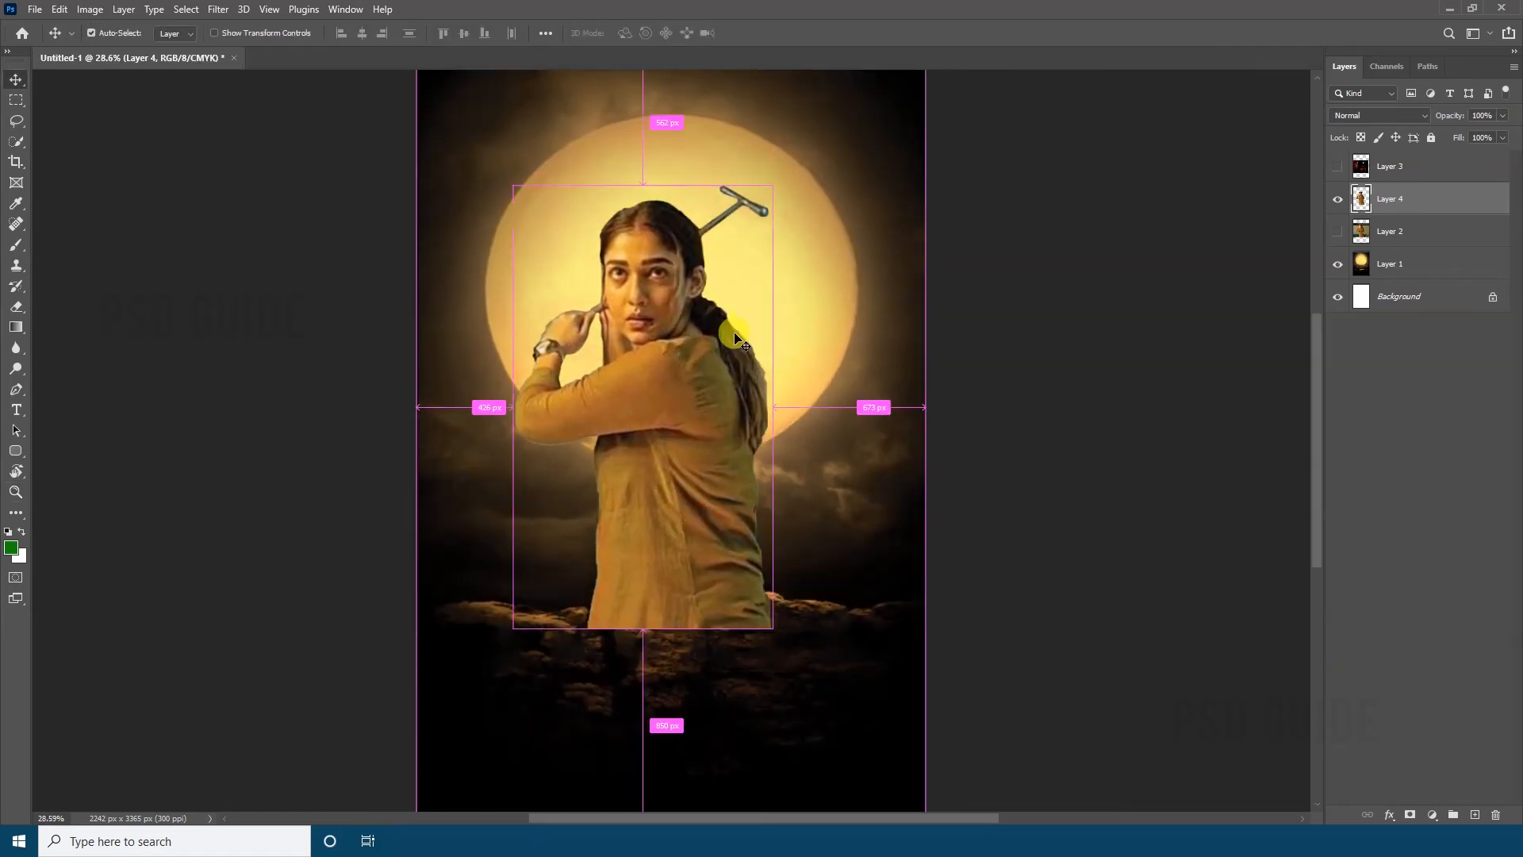
key(ctrl+t)
key(Escape)
key(ctrl+y)
key(ctrl+t)
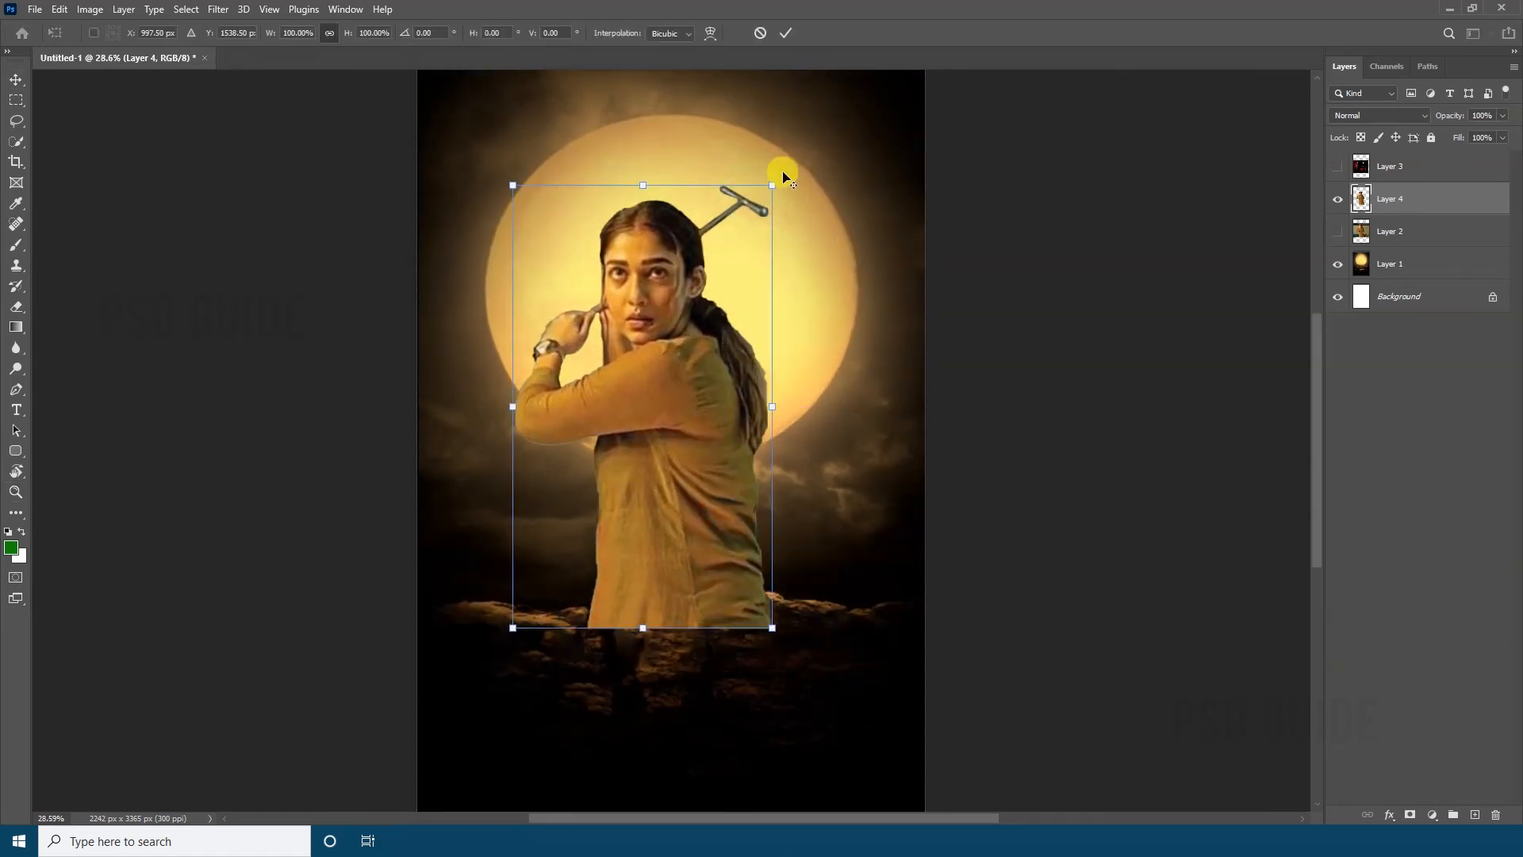
mouse_move(773, 185)
mouse_down()
mouse_move(788, 177)
mouse_move(788, 206)
mouse_up()
key(Return)
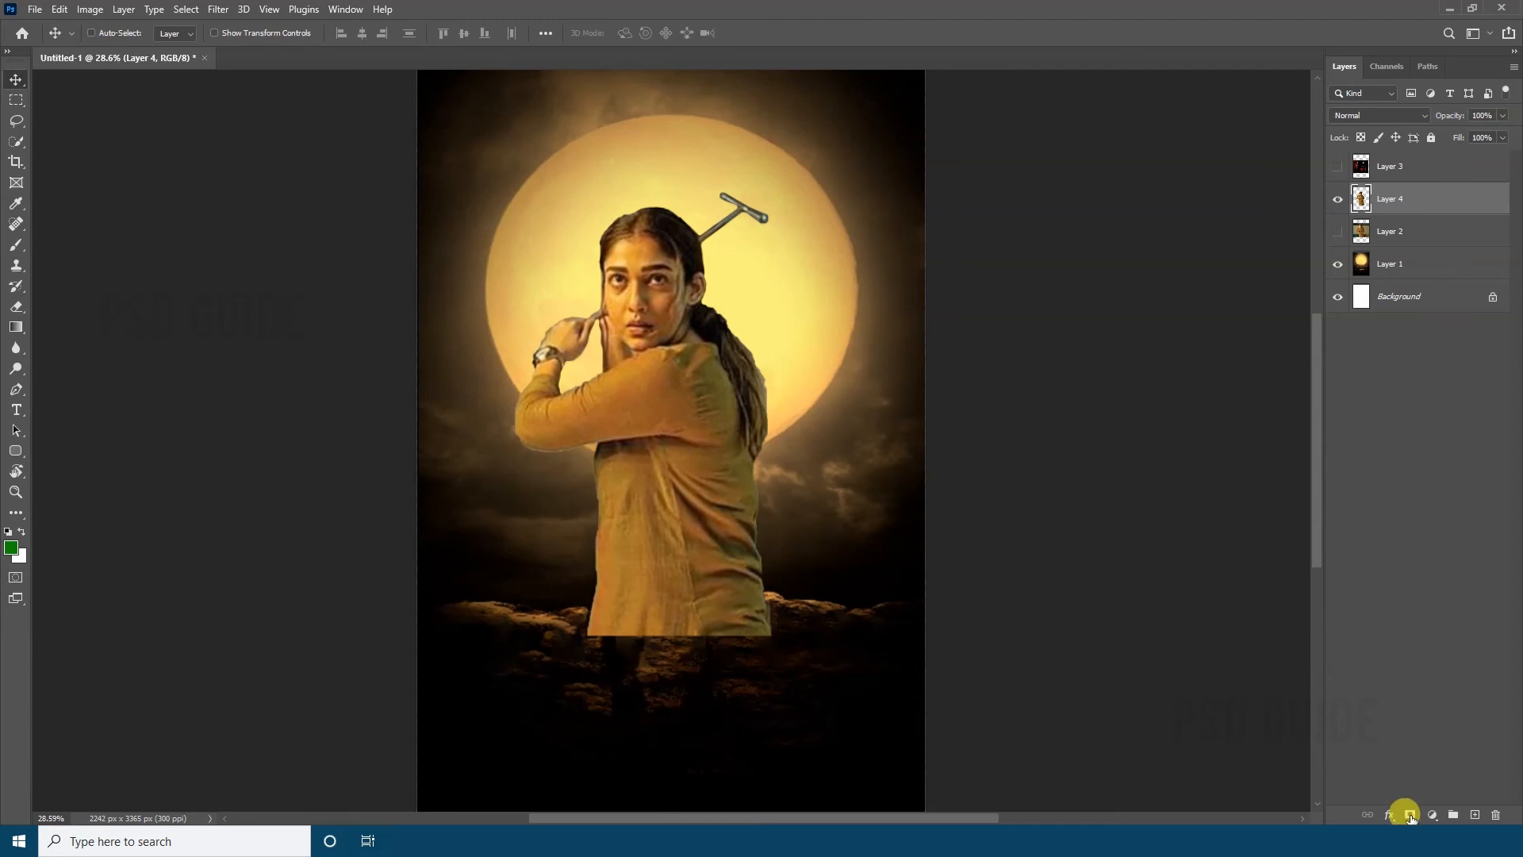
Add a layer mask to Layer 4 and fade the woman's lower body into the rocks with a gradient
click(1410, 815)
key(g)
drag(656, 496, 654, 473)
drag(668, 682, 674, 493)
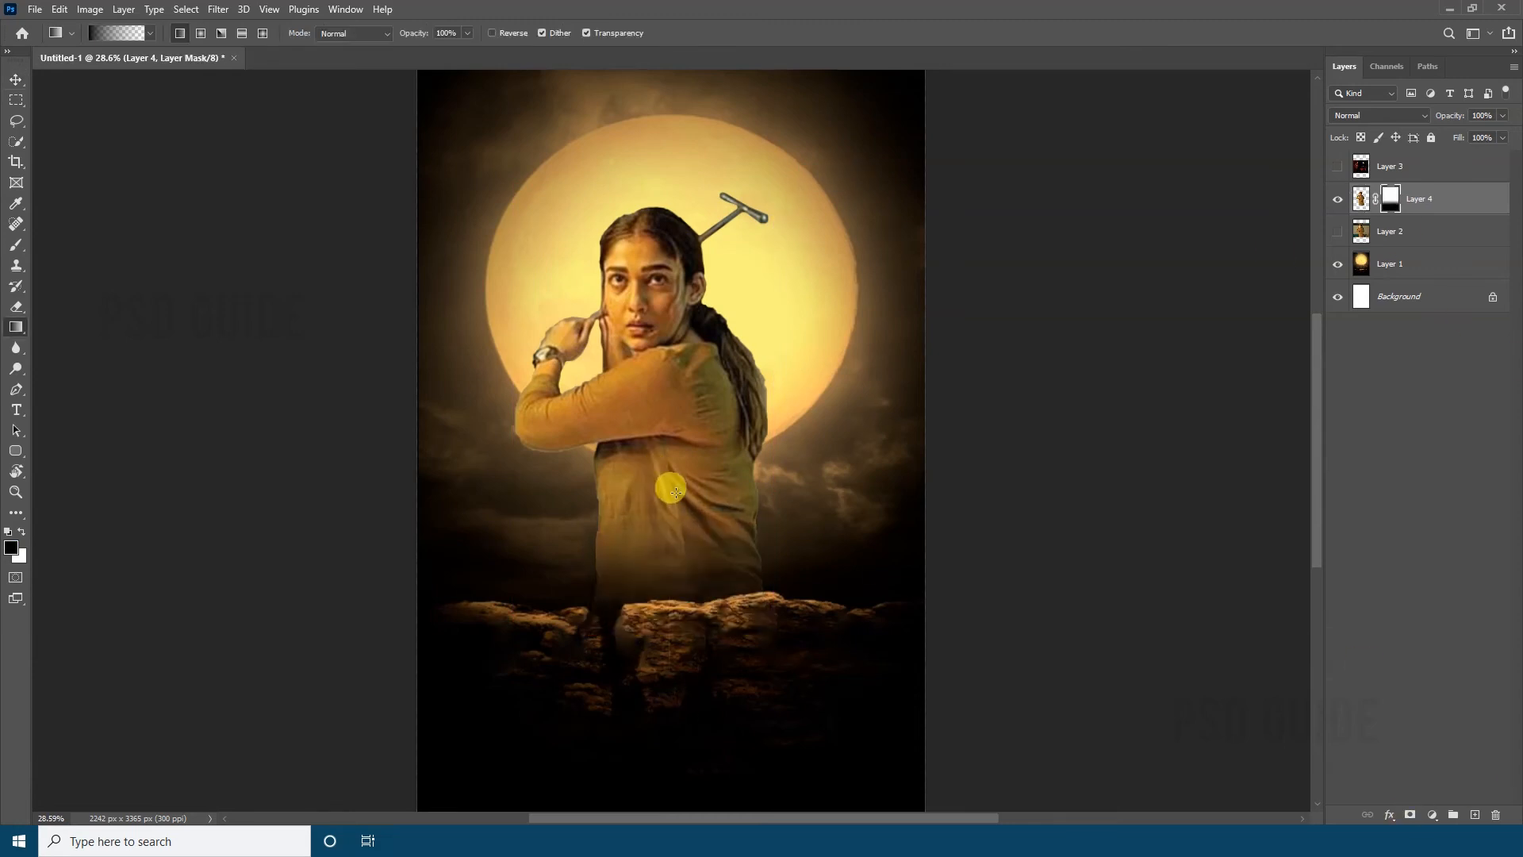
Enlarge the woman with Free Transform and reposition her over the moon and rocks
key(v)
key(ctrl+t)
drag(774, 636, 797, 674)
drag(684, 567, 683, 592)
key(Return)
Refine the Layer 4 mask with a soft eraser, blending the hem of the woman's top into the rocks
key(e)
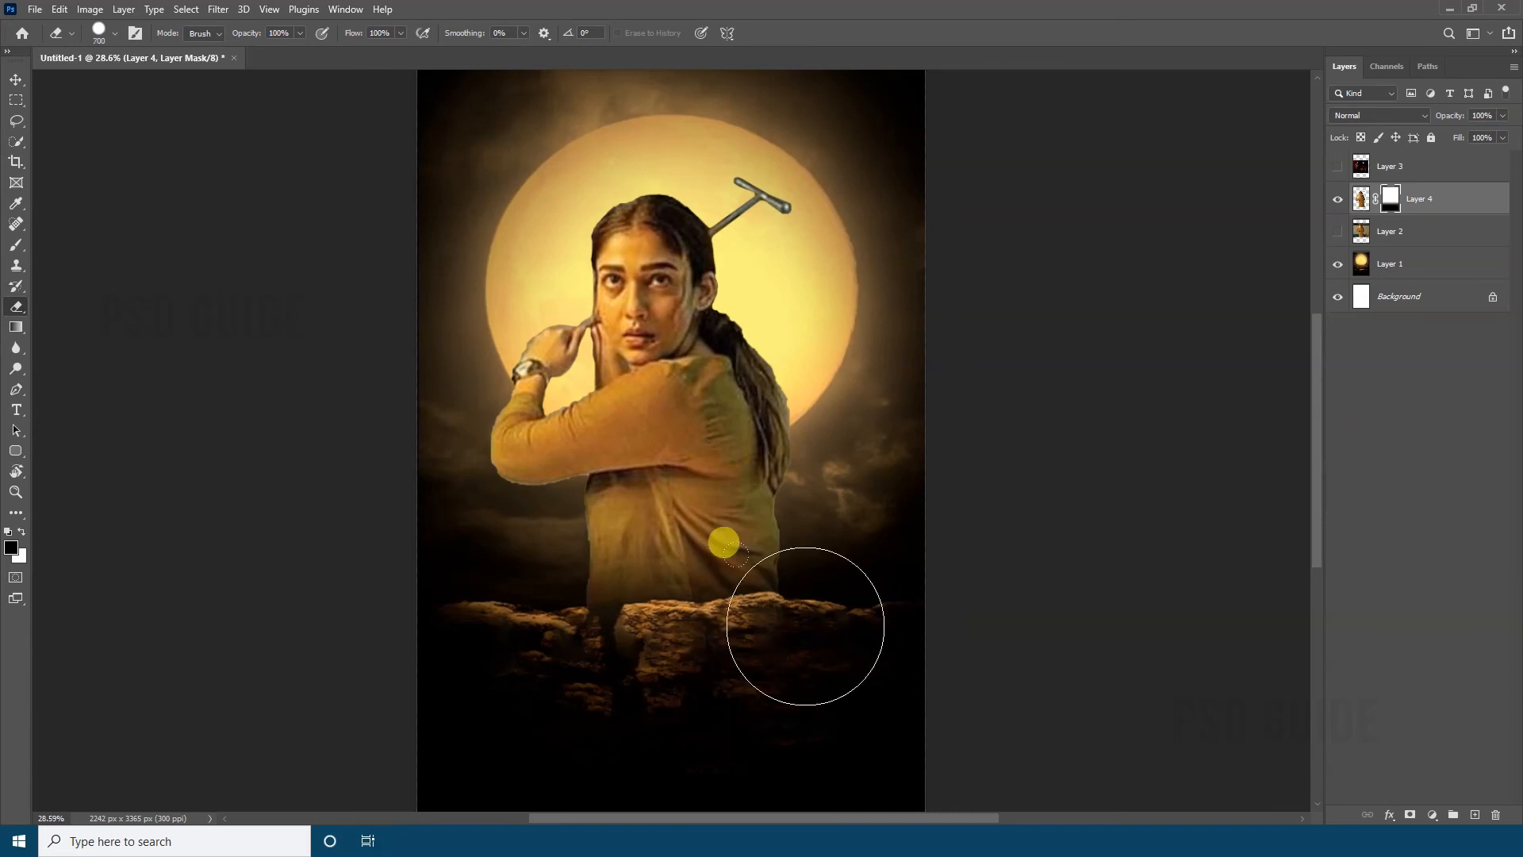
right_click(807, 626)
click(905, 732)
click(397, 716)
key(x)
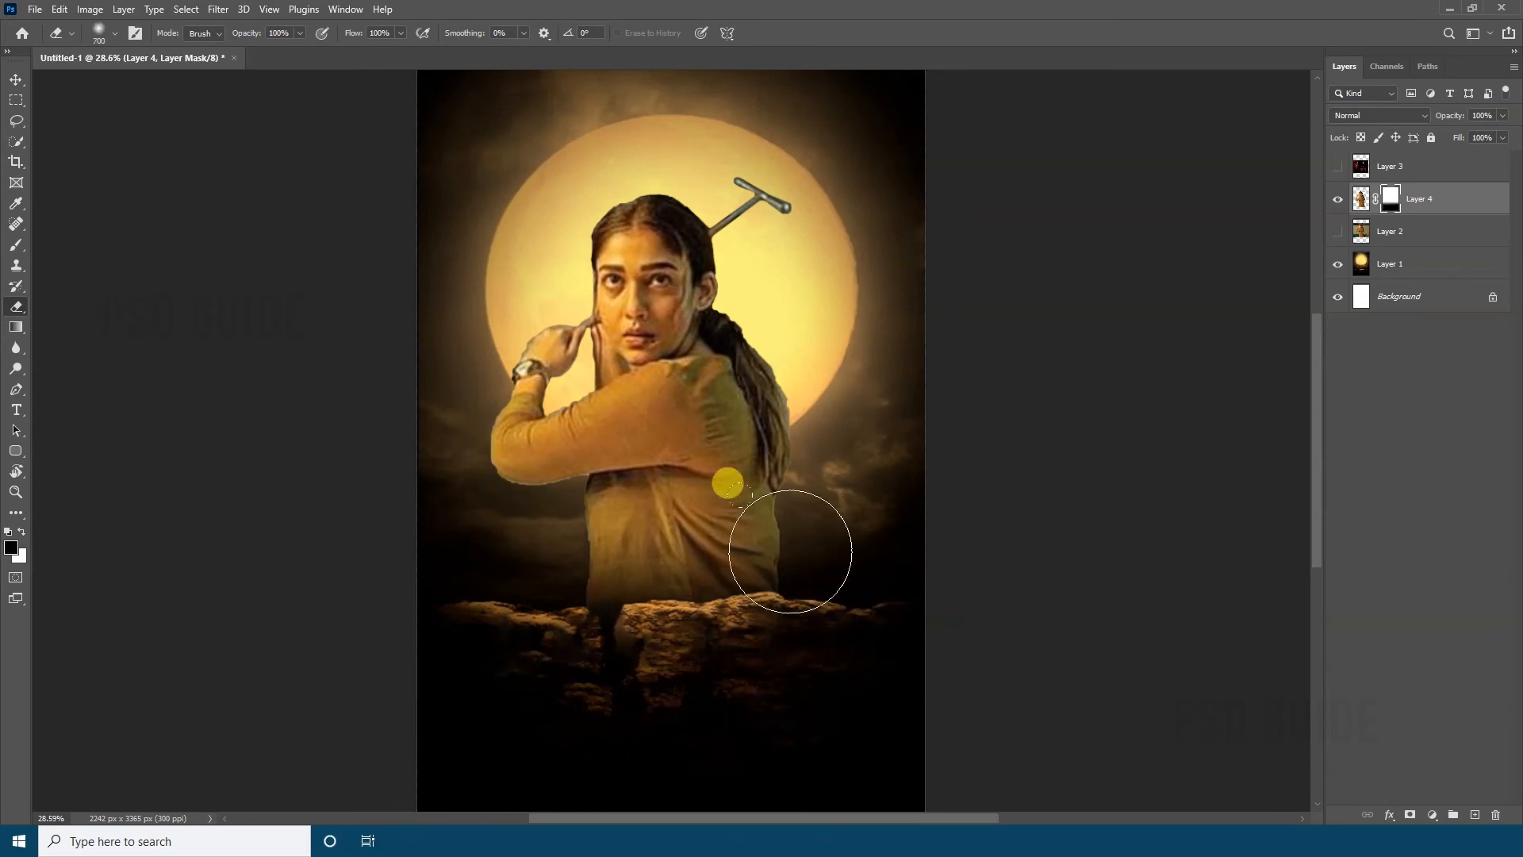
mouse_move(791, 552)
mouse_down()
mouse_move(669, 534)
mouse_move(632, 552)
mouse_up()
key(x)
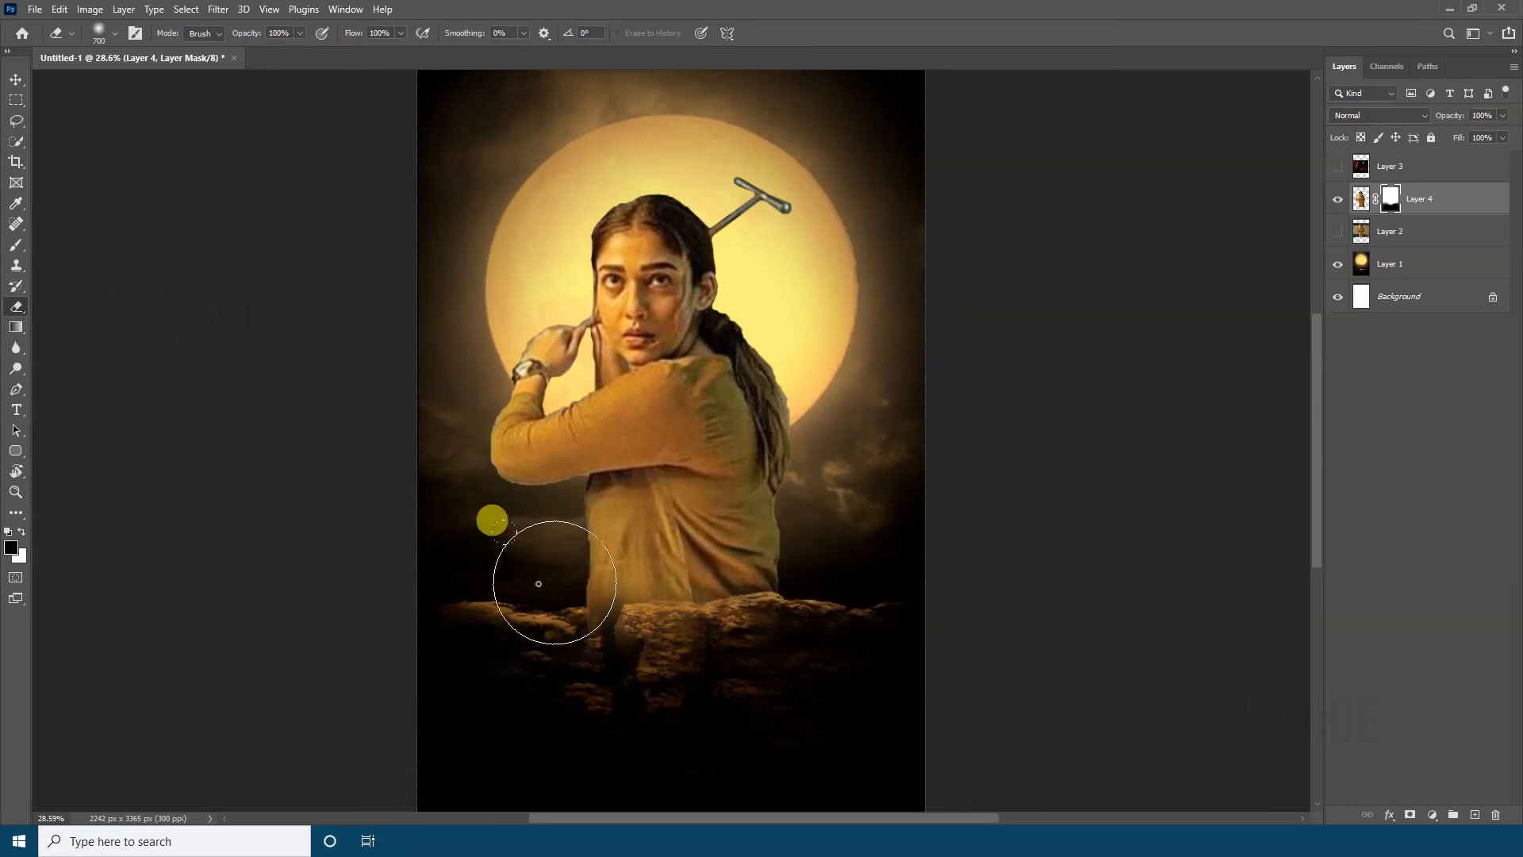
drag(539, 584, 584, 730)
key(x)
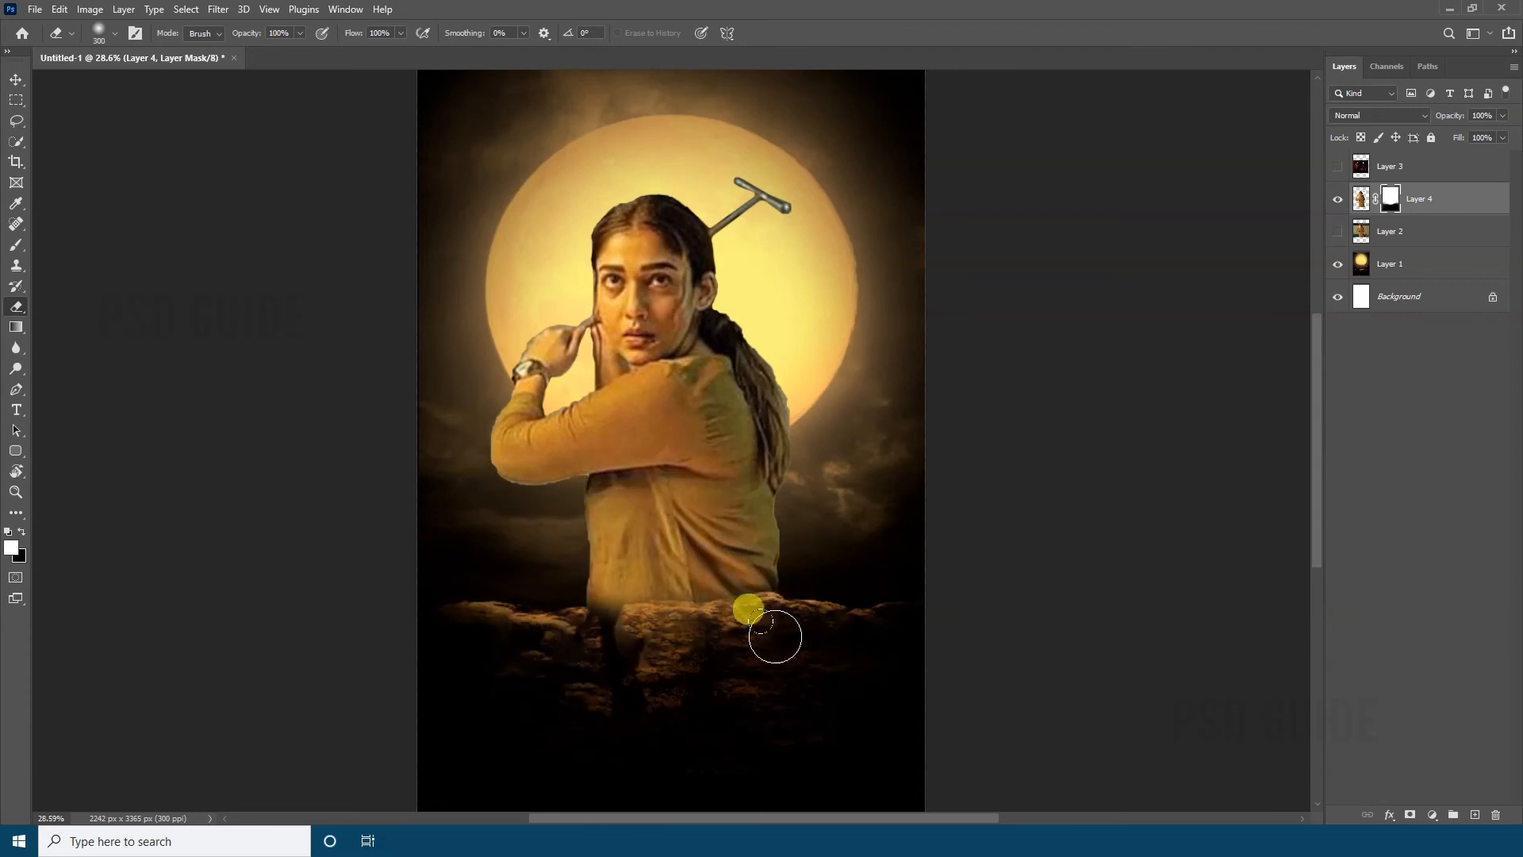
drag(626, 595, 749, 565)
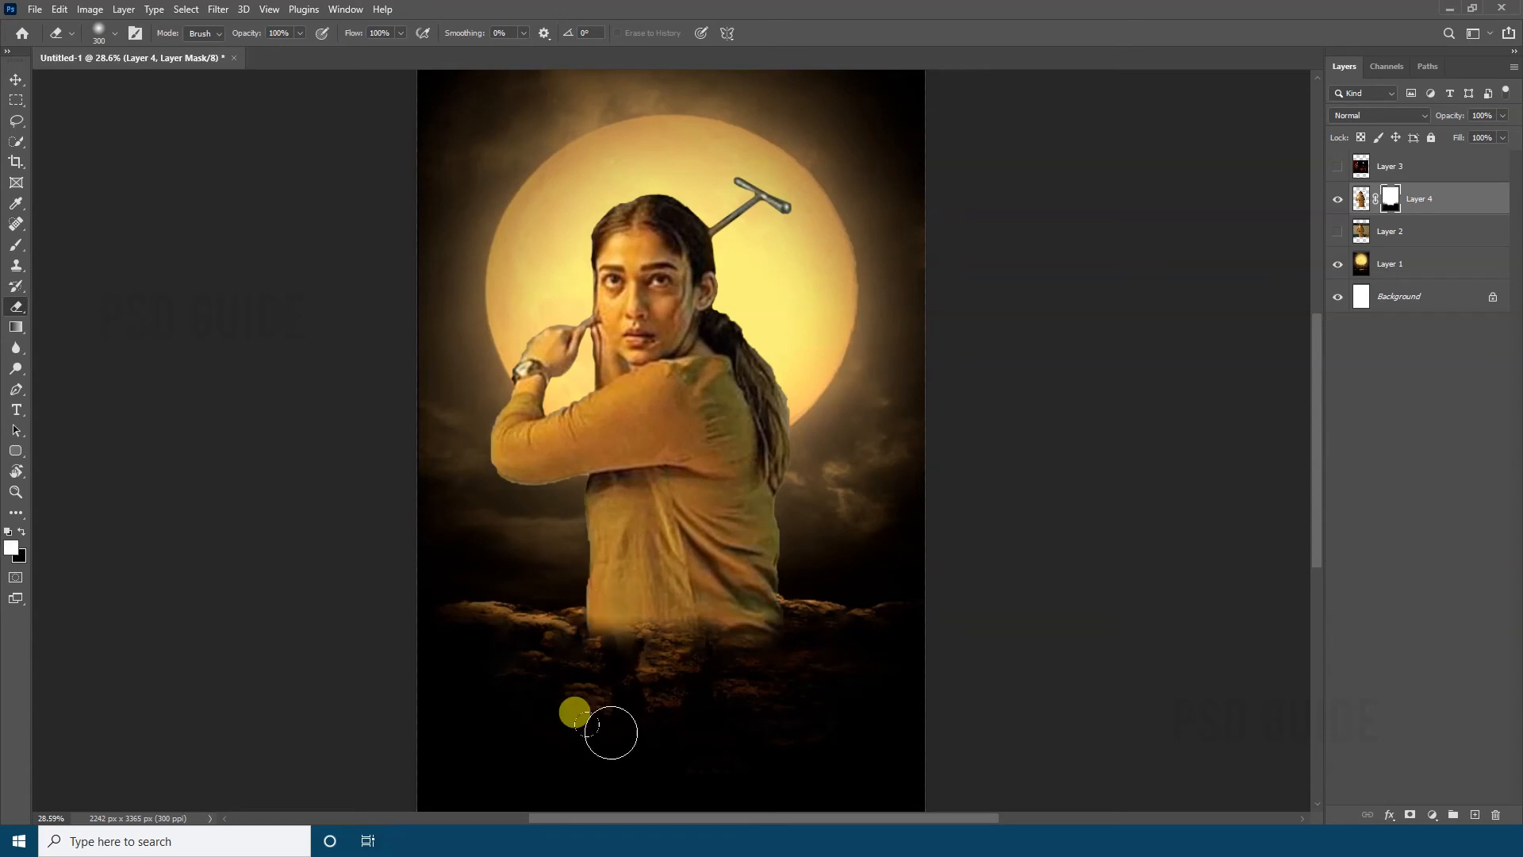
Show and select Layer 3, and outline the NETRIKANN title with its credit lines using the Patch tool
key(z)
drag(738, 419, 889, 419)
key(v)
click(1337, 166)
click(1390, 166)
key(z)
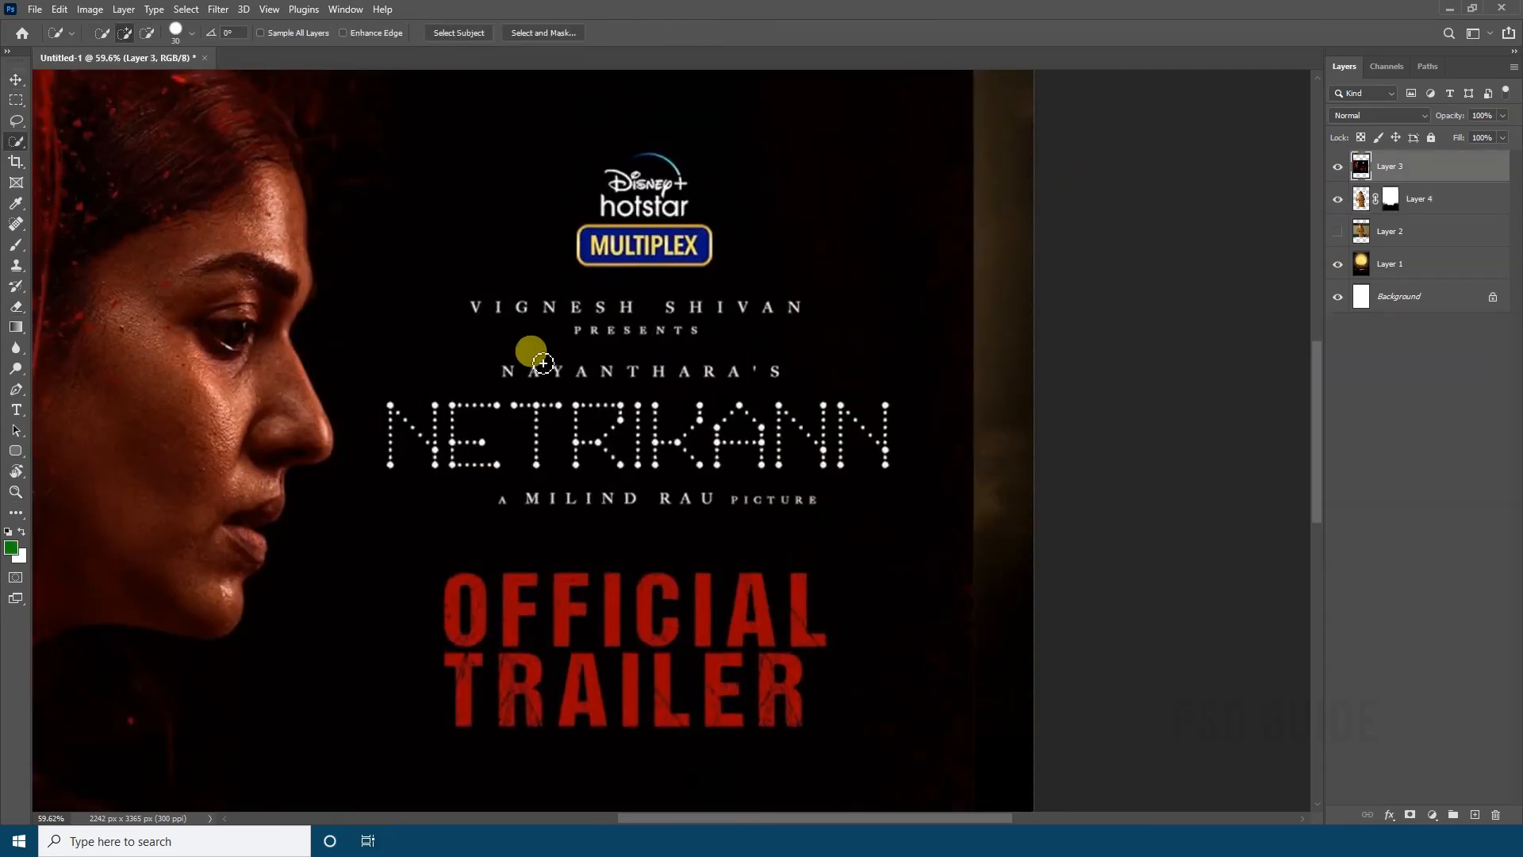
key(j)
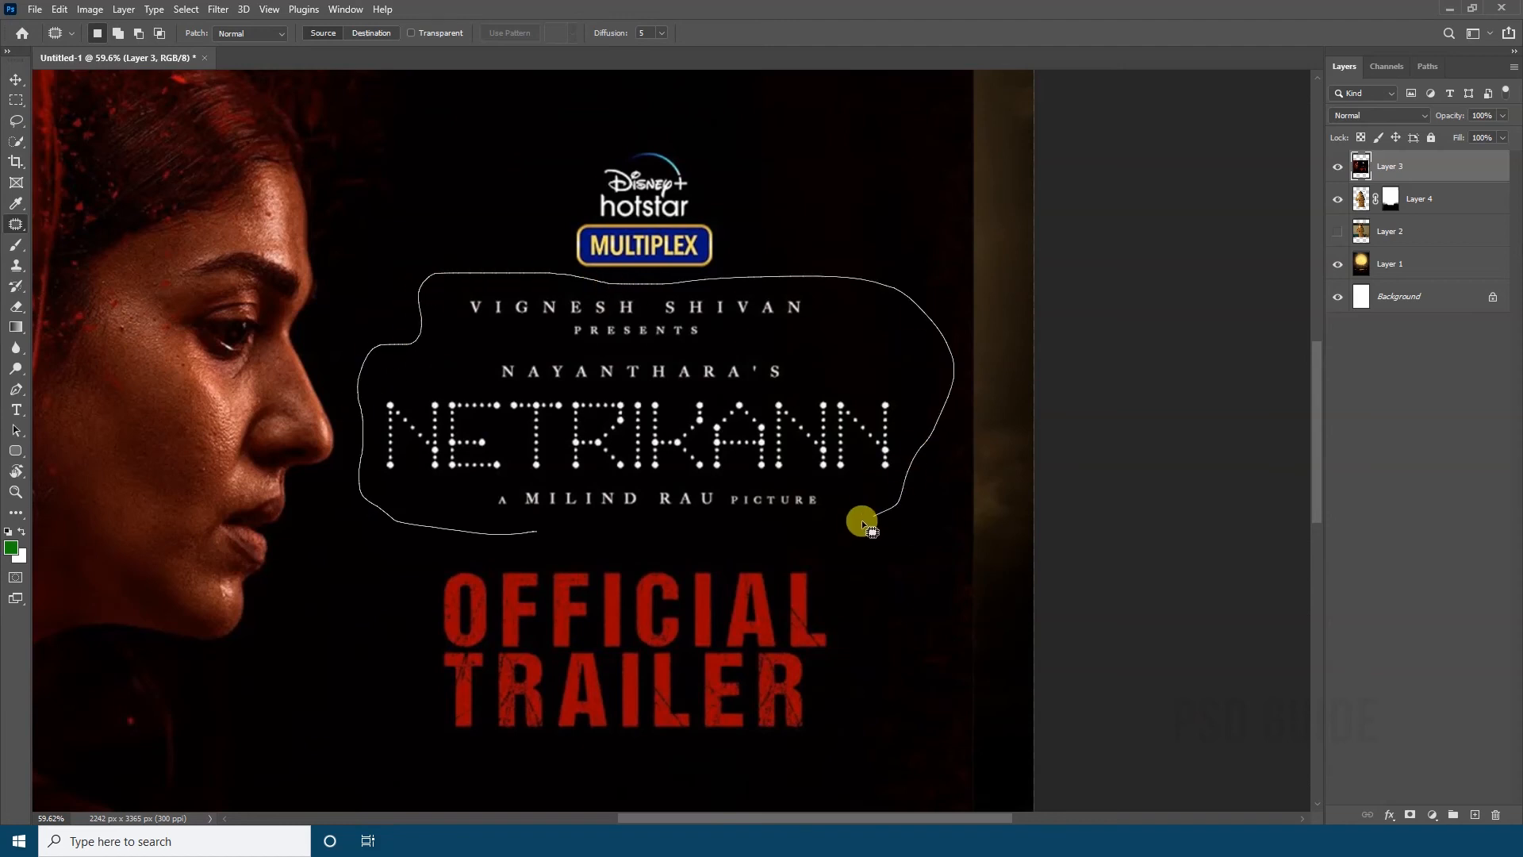
drag(862, 524, 541, 530)
Copy the outlined title block to a new layer, hide Layer 3, and move the title below the woman
key(ctrl+j)
click(1337, 199)
key(z)
key(v)
drag(912, 271, 800, 603)
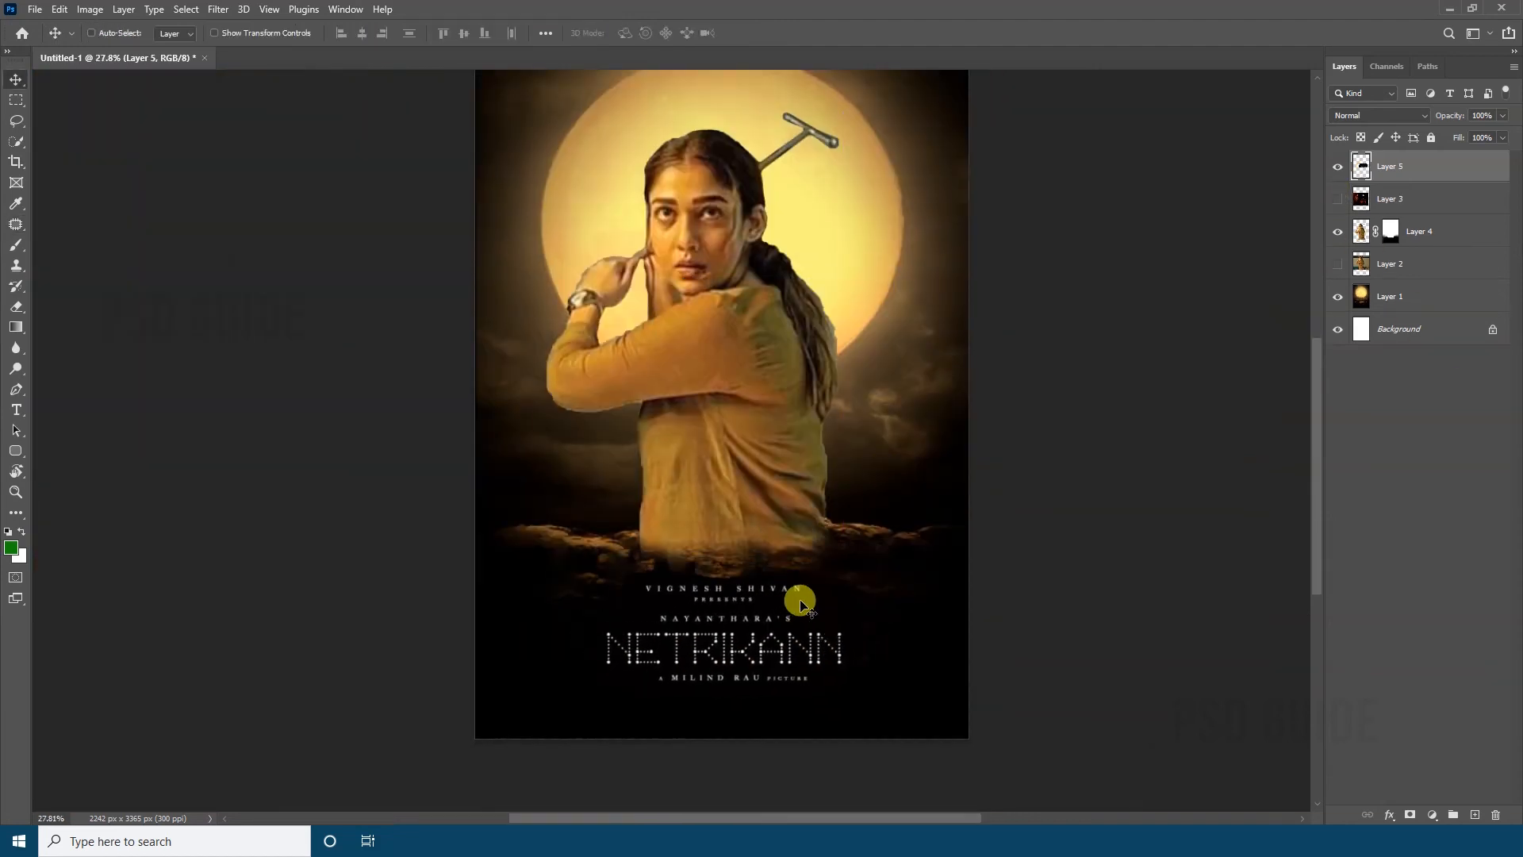
Enlarge the title block across the foot of the poster and set its blend mode to Screen
key(ctrl+t)
drag(873, 572, 925, 544)
drag(741, 676, 739, 666)
key(Return)
key(shift+plus)
key(shift+plus)
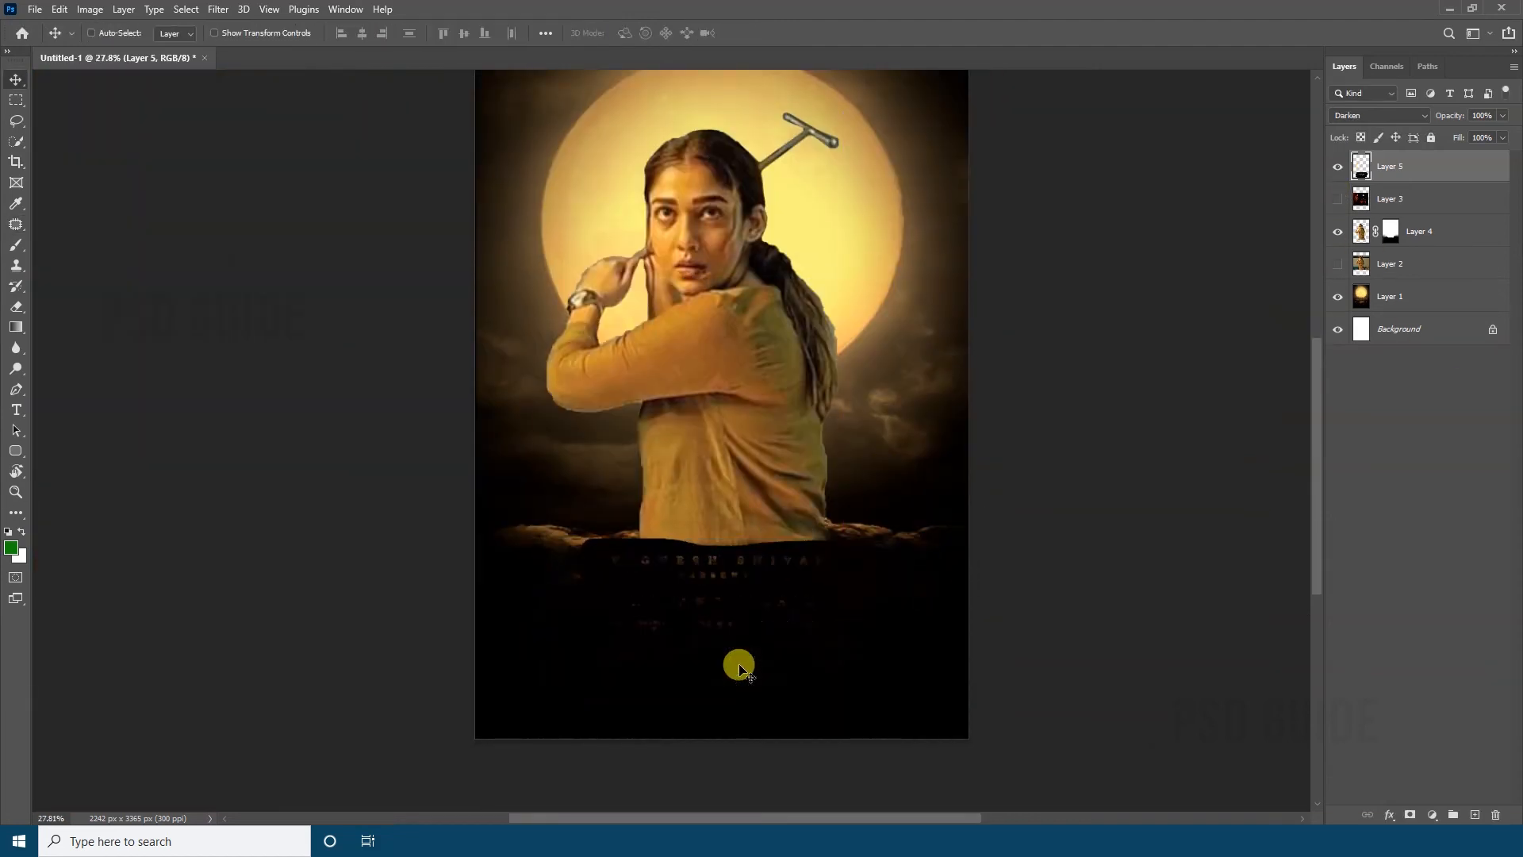
key(shift+plus)
key(ctrl+0)
Scale the title block down slightly with Free Transform
key(z)
drag(686, 749, 706, 741)
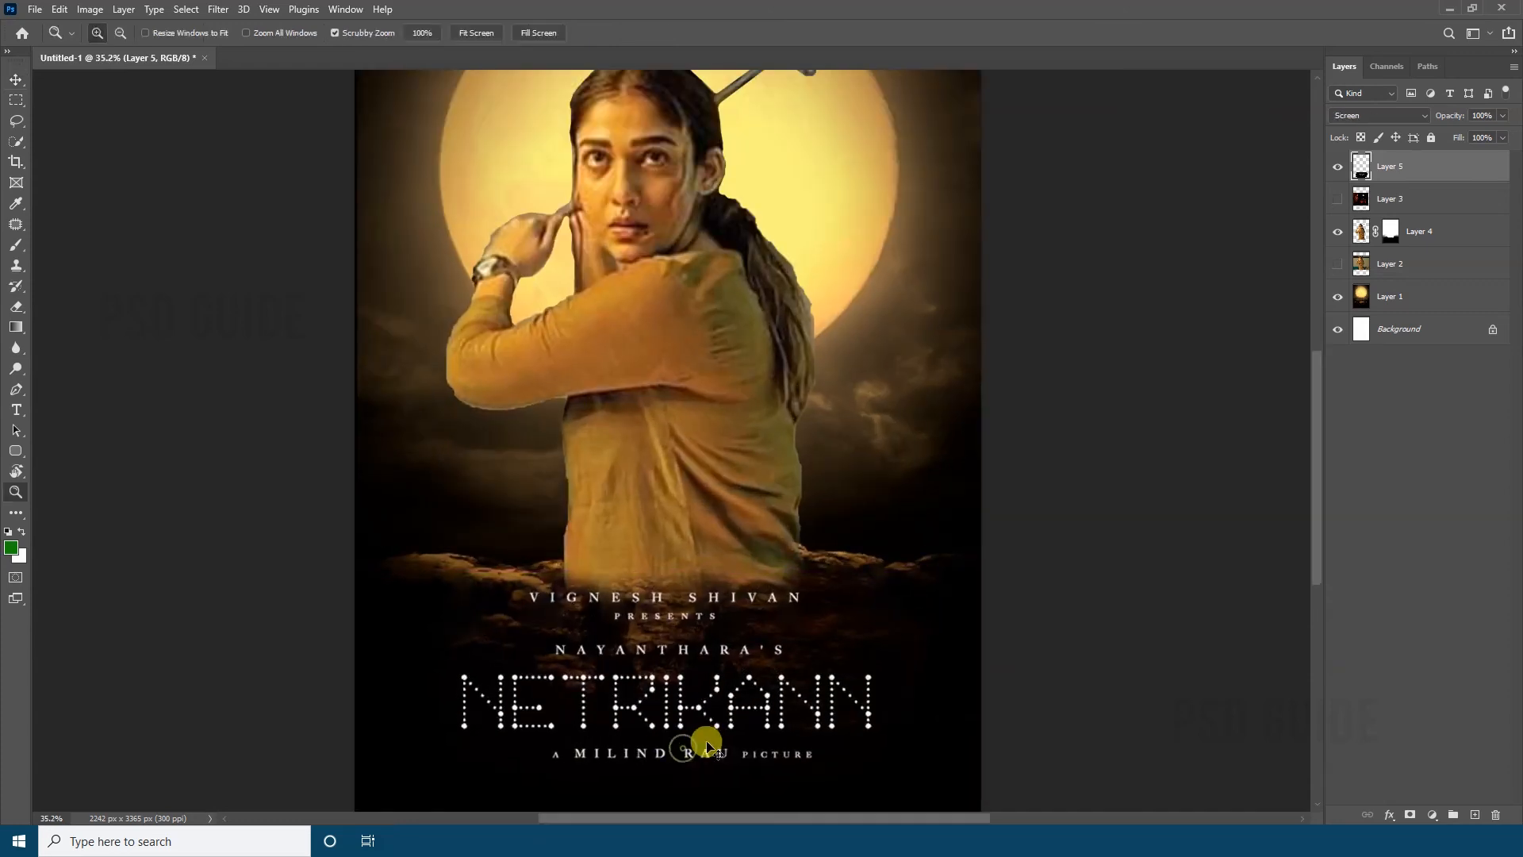
drag(829, 649, 787, 645)
key(v)
key(ctrl+t)
drag(852, 591, 849, 593)
key(Return)
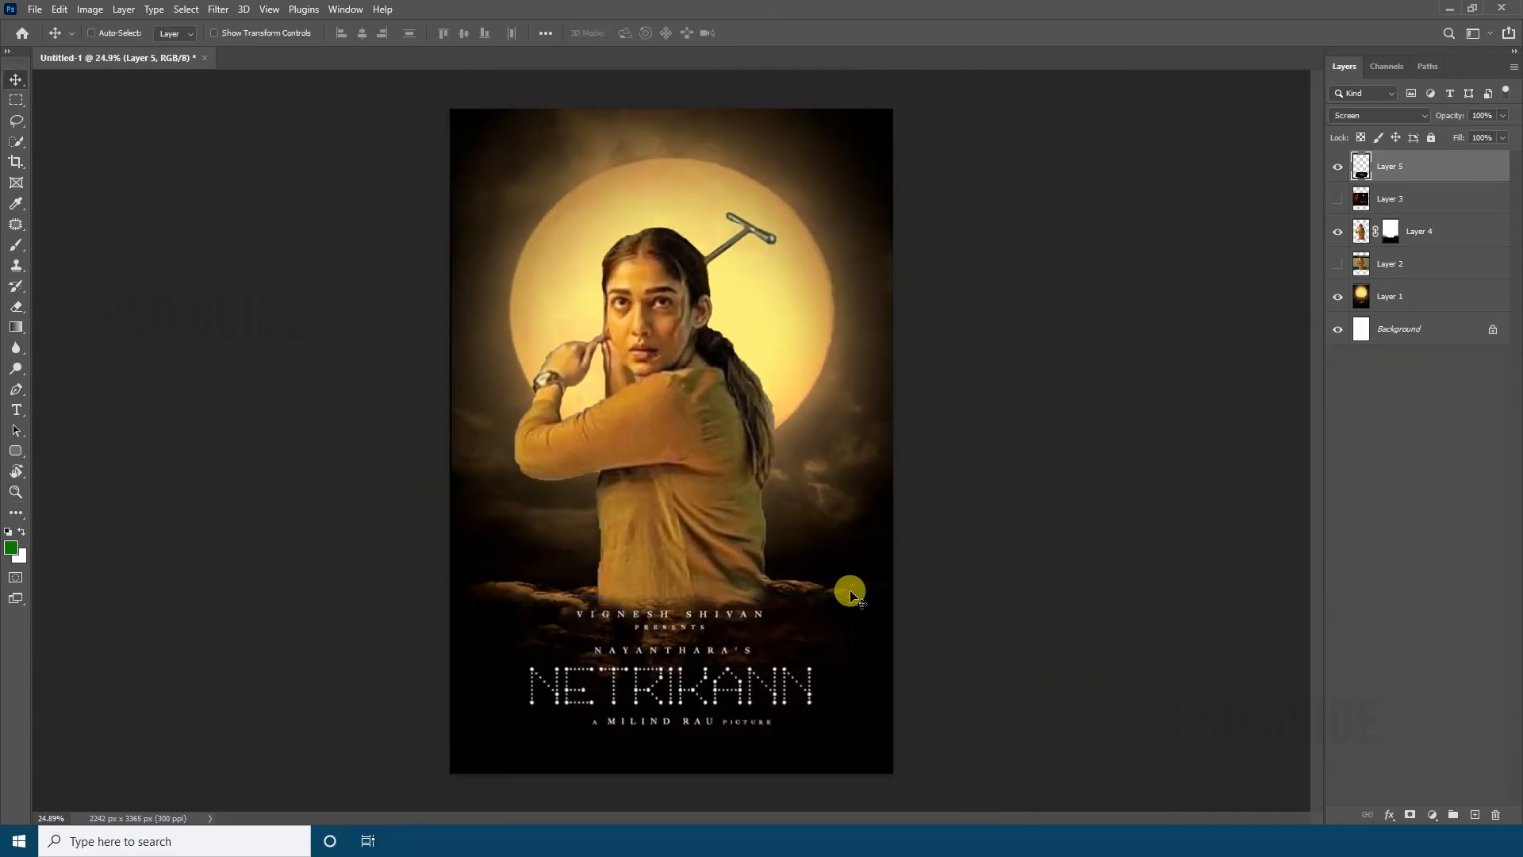
Nudge and shift the title block to centre it horizontally beneath the woman
key(shift+Up)
key(shift+Up)
key(shift+Right)
key(shift+Right)
key(shift+Up)
key(shift+Up)
key(ctrl+z)
click(361, 33)
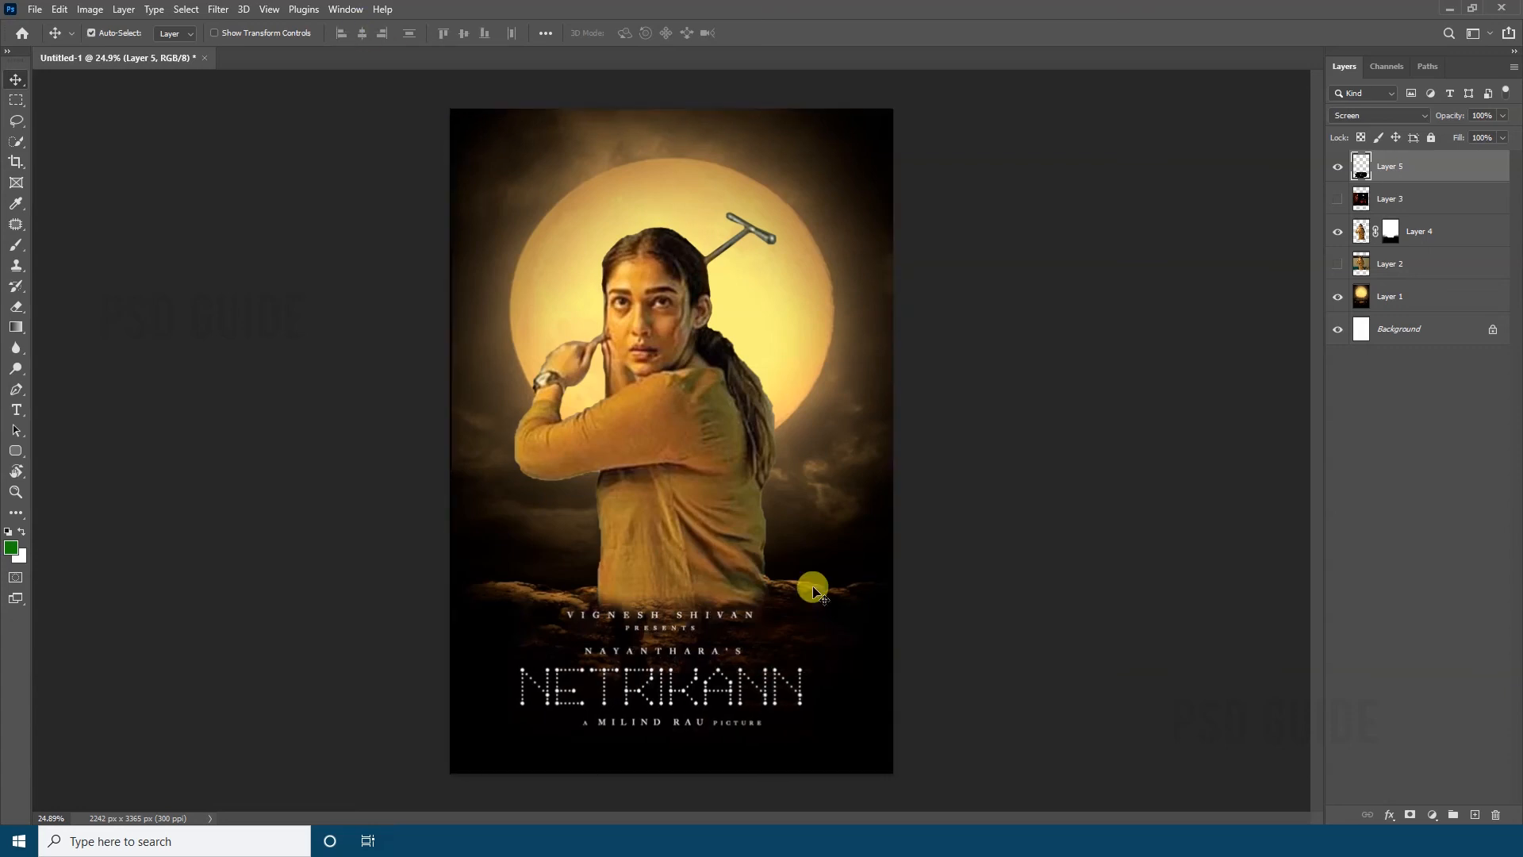
drag(778, 720, 795, 726)
Select Layer 4 and adjust the woman's tones with Curves
key(m)
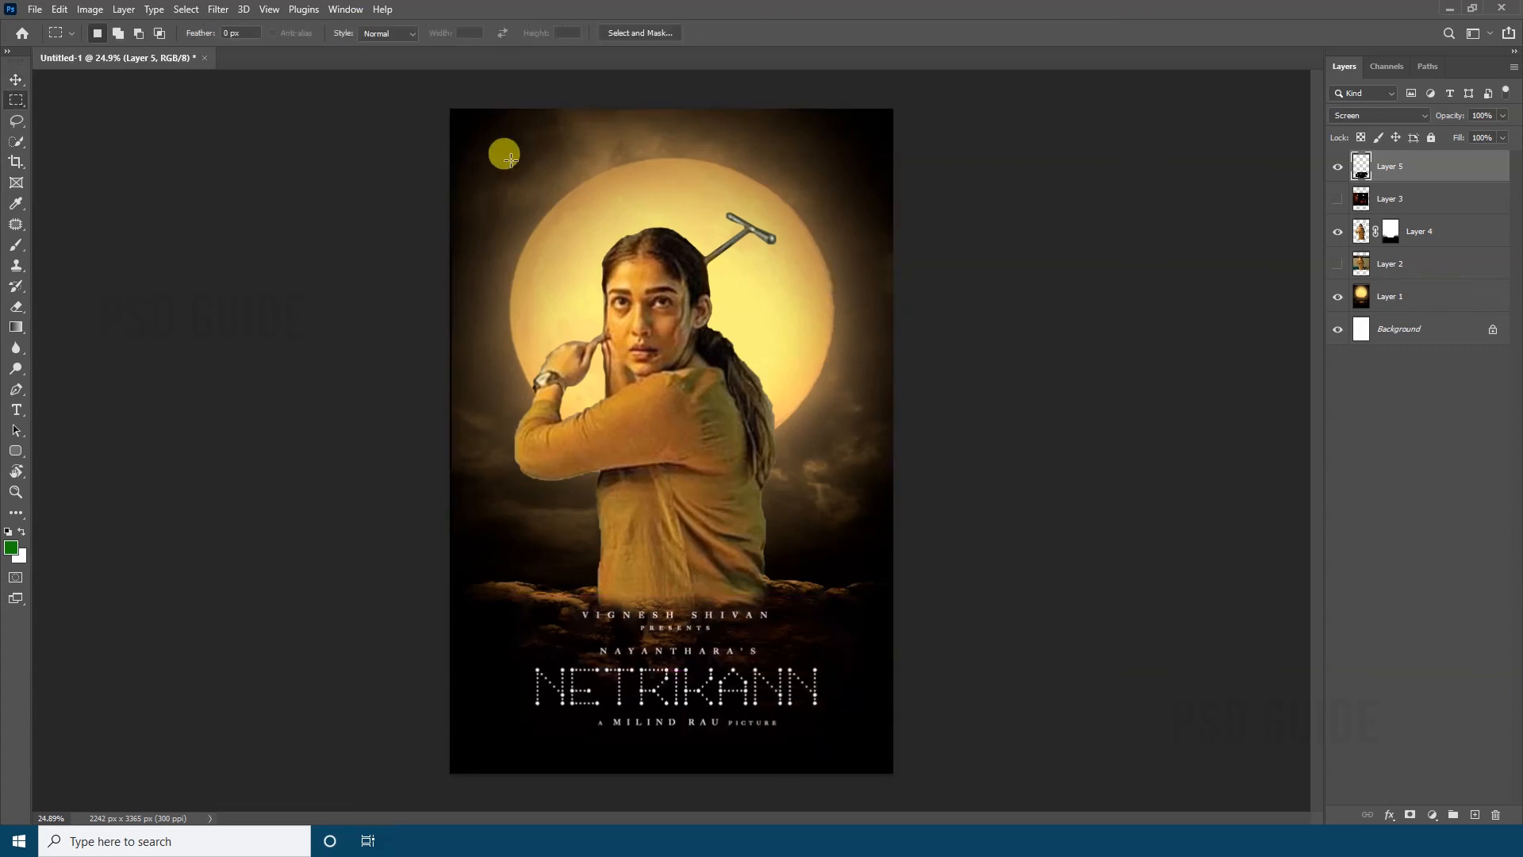
click(1416, 233)
key(ctrl+m)
drag(1134, 314, 1128, 288)
key(Return)
Adjust the woman's colour with Hue/Saturation, setting Hue to -6 and fine-tuning the saturation
key(ctrl+u)
drag(1126, 399, 1140, 398)
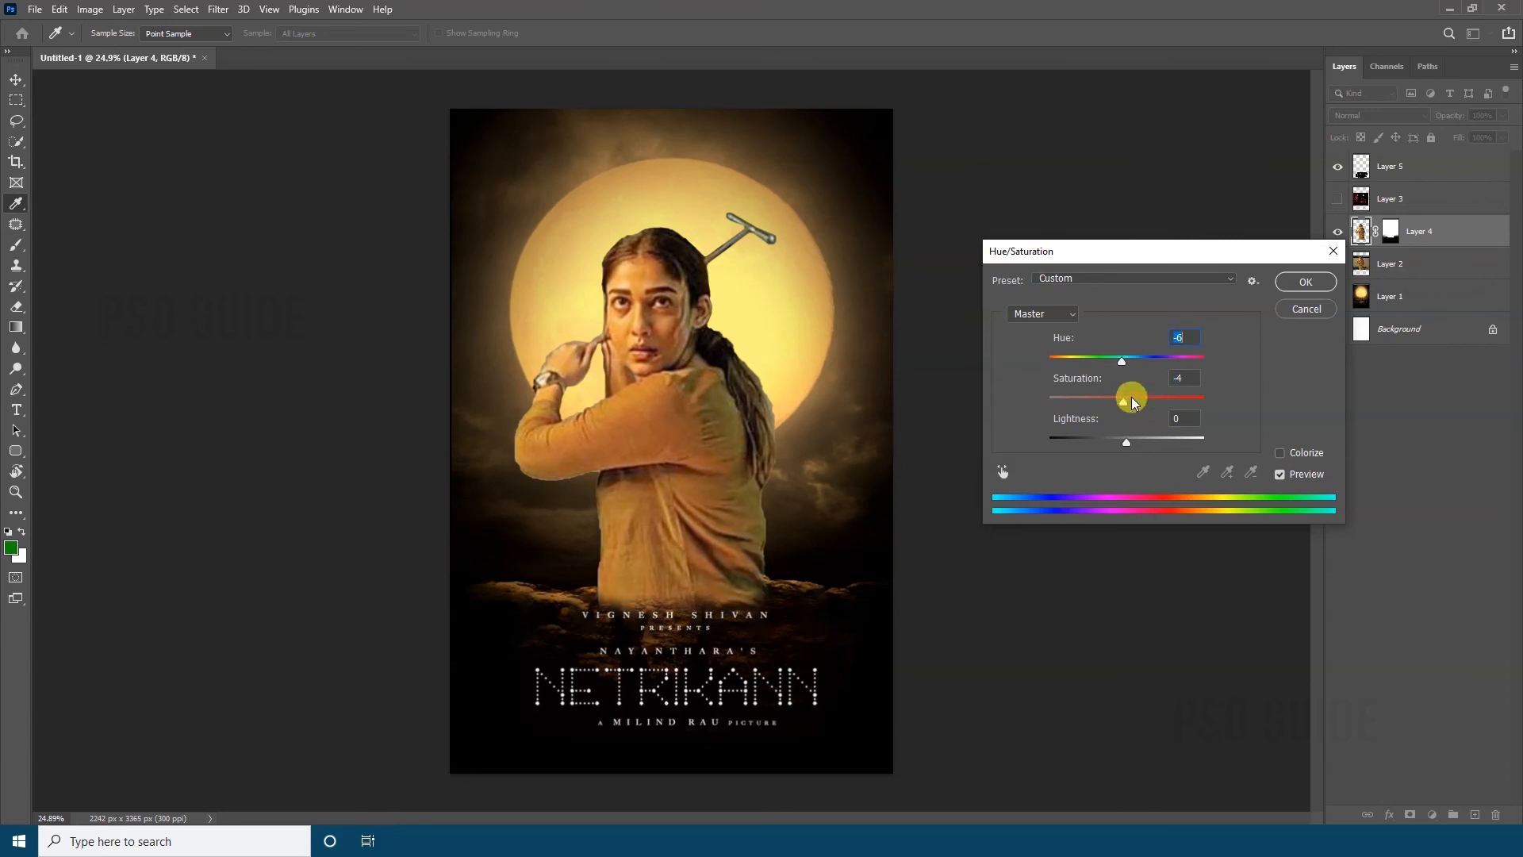
click(1306, 282)
Show Layer 3, select the Disney+ Hotstar Multiplex logo, copy it to a new layer, and hide Layer 3
key(v)
click(1423, 200)
click(1338, 199)
key(z)
drag(779, 272, 855, 274)
key(m)
drag(754, 504, 753, 505)
key(ctrl+j)
click(1338, 230)
Move the Disney+ Hotstar Multiplex logo to the poster's upper-left corner and set its blend mode to Screen
key(v)
drag(672, 399, 357, 312)
drag(321, 250, 443, 407)
drag(442, 407, 464, 389)
key(shift+plus)
key(shift+plus)
key(shift+plus)
key(shift+plus)
key(shift+plus)
key(shift+plus)
key(shift+plus)
key(shift+plus)
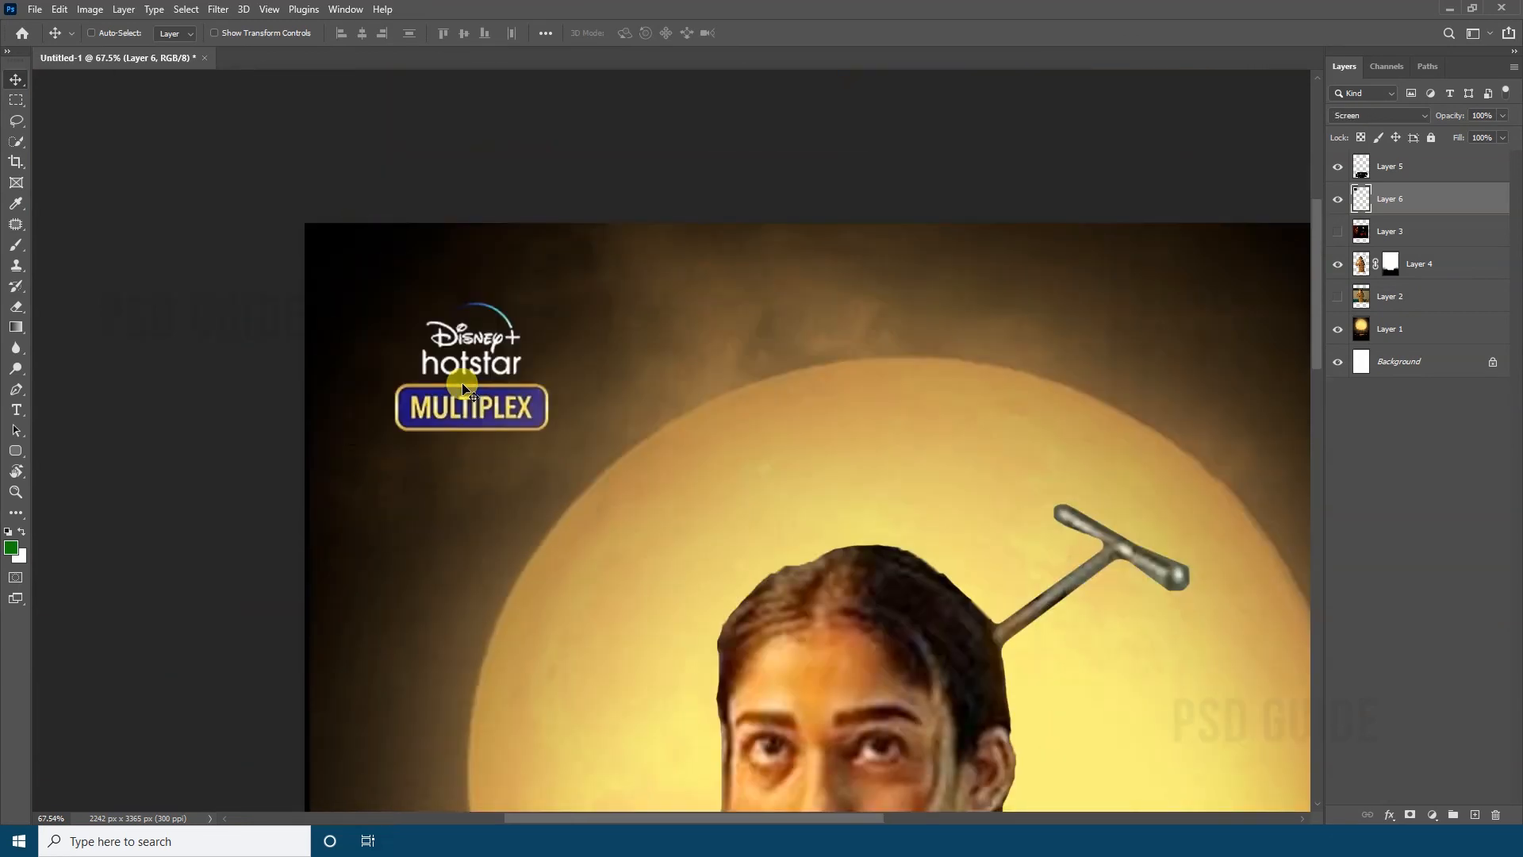
right_click(729, 502)
click(749, 508)
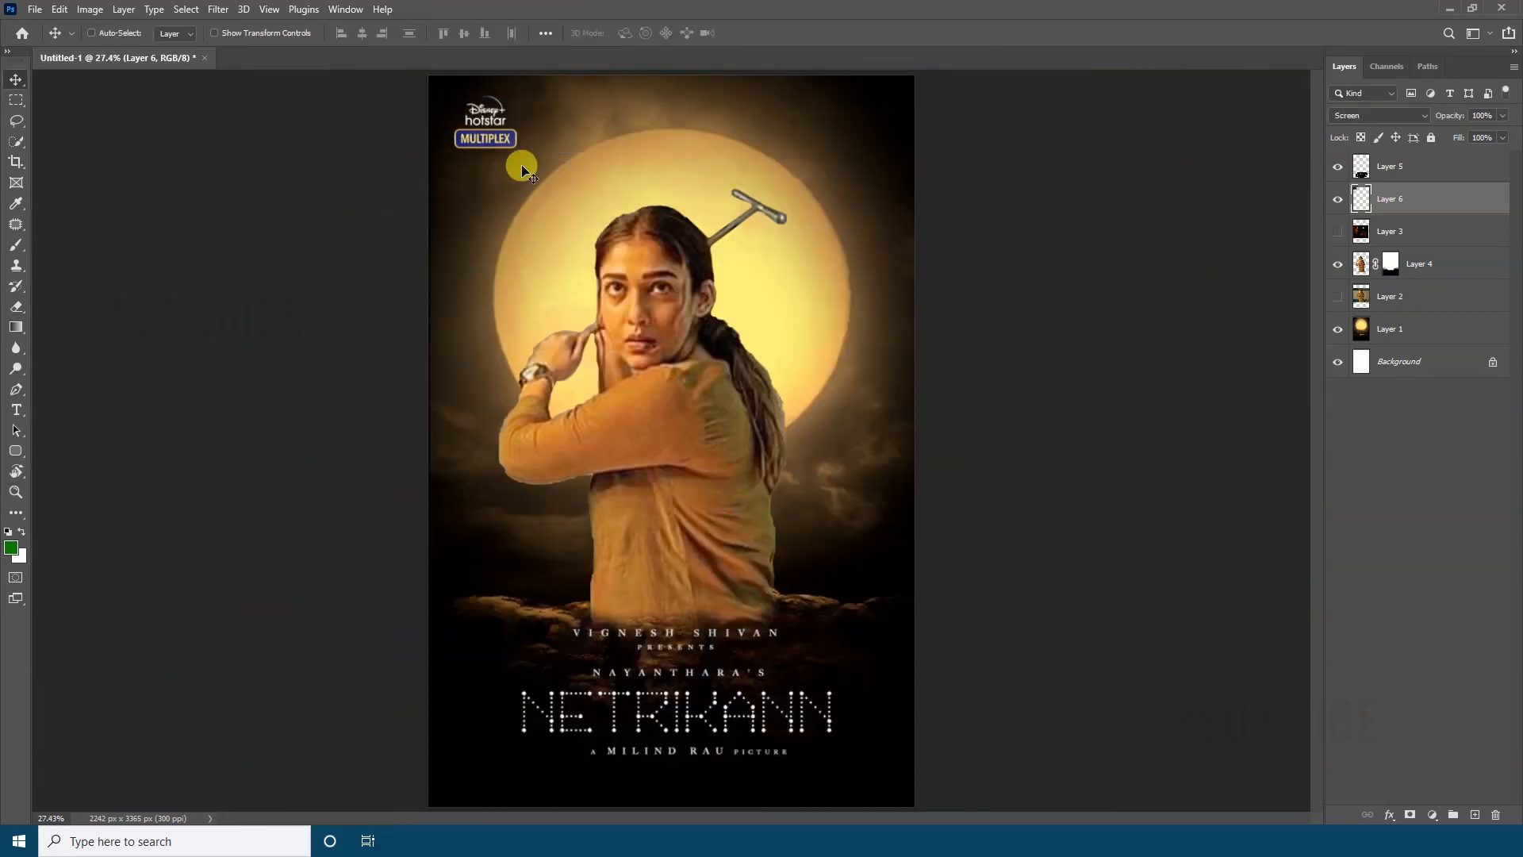
Show Layer 3, copy the Rowdy Pictures and Kross Pictures logos to a new layer, and hide Layer 3
click(1341, 228)
click(1390, 232)
drag(719, 756, 814, 631)
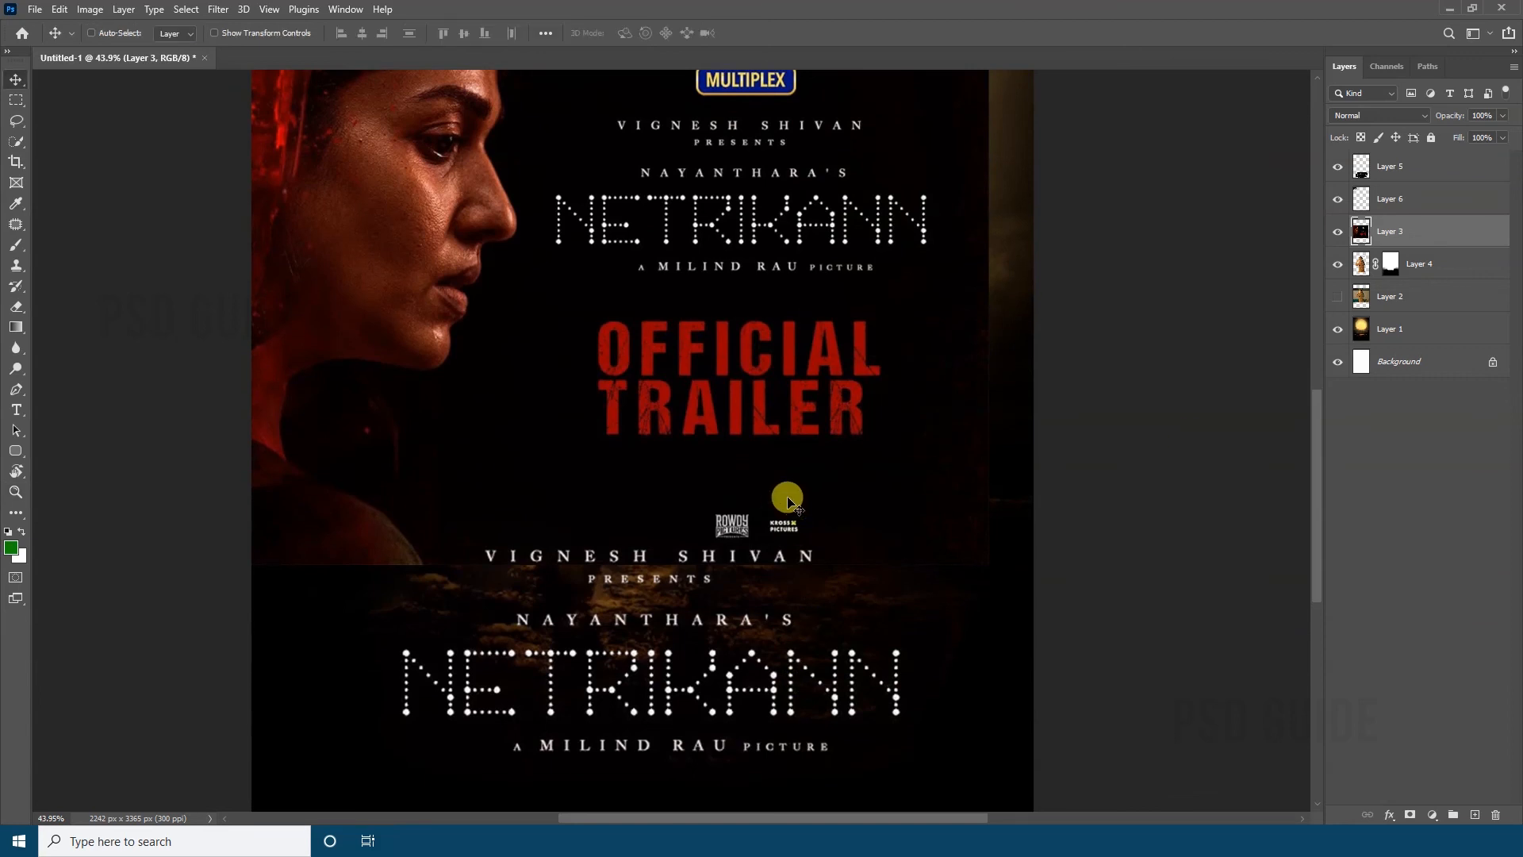
drag(804, 532, 797, 441)
key(m)
key(ctrl+j)
click(1337, 264)
right_click(888, 375)
click(907, 381)
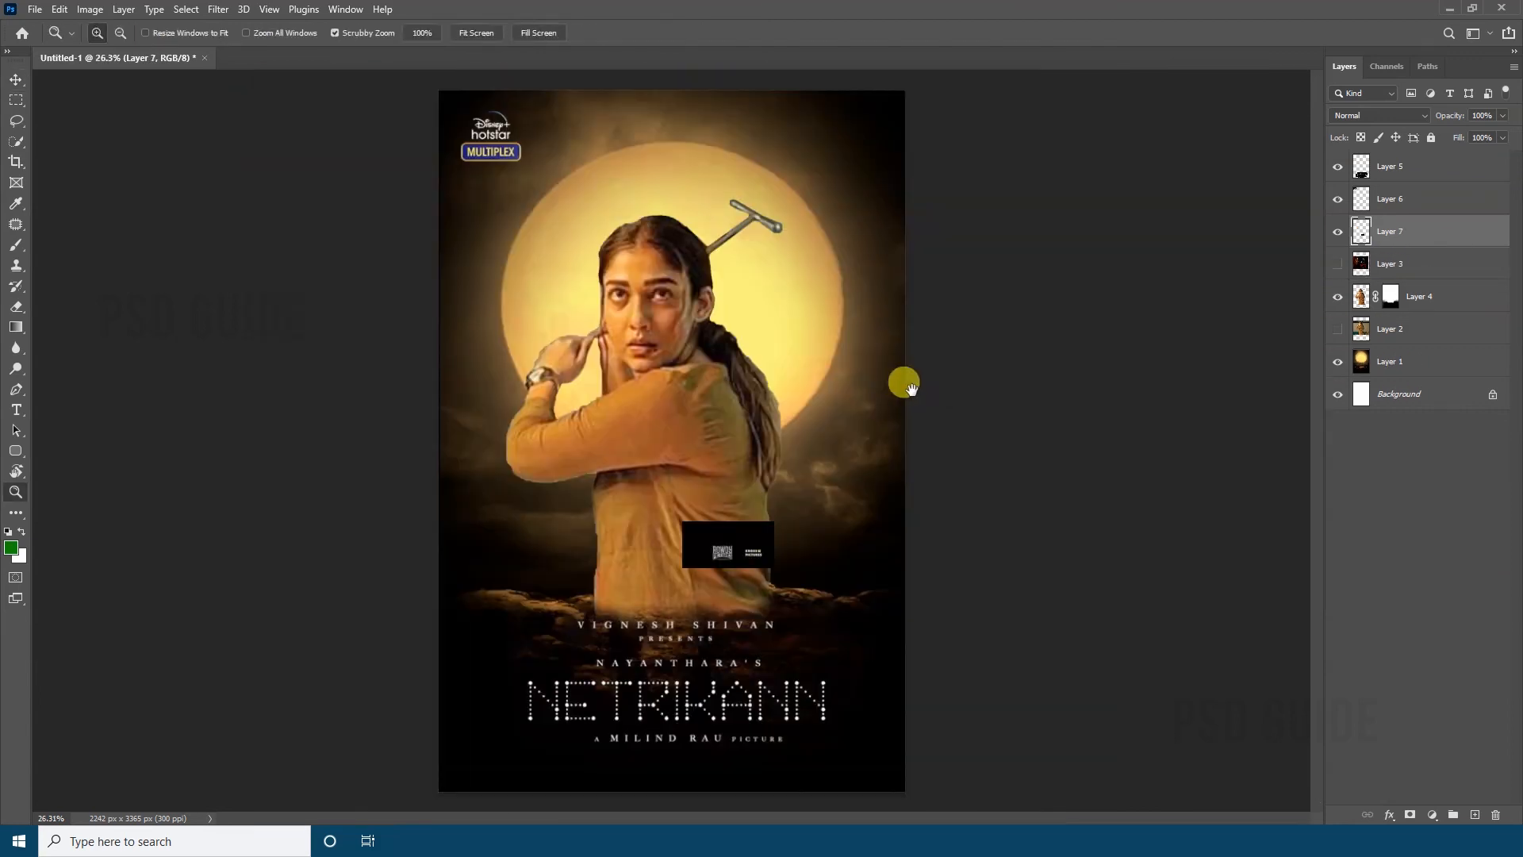
Move the Rowdy Pictures and Kross Pictures logos to the poster's upper-right corner and set their blend mode to Screen
key(v)
drag(740, 560, 846, 157)
drag(783, 472, 859, 381)
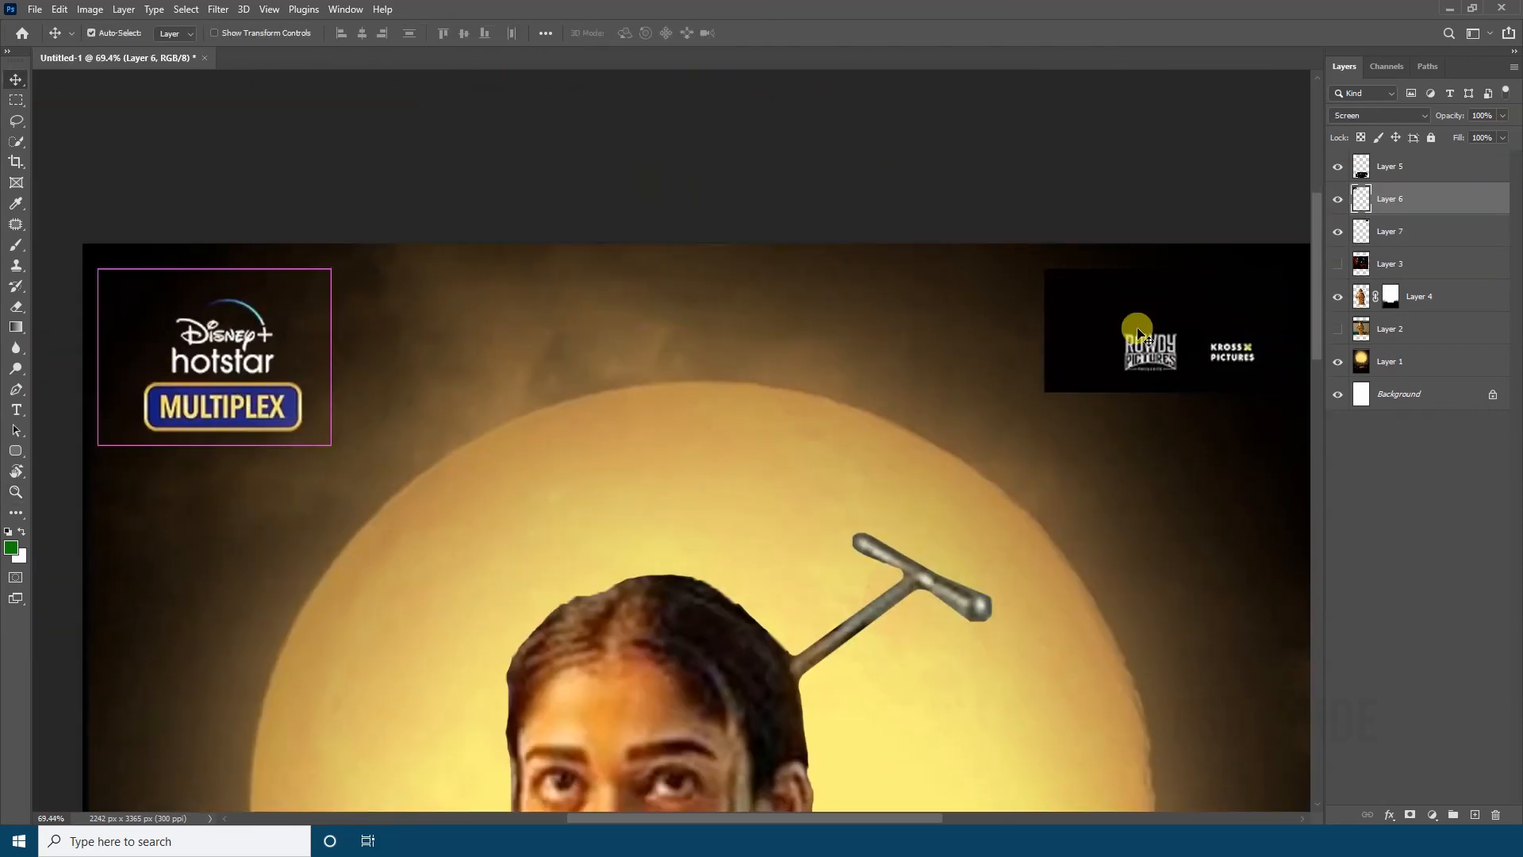
click(1379, 115)
click(1361, 242)
drag(1163, 315, 1138, 315)
drag(829, 464, 789, 466)
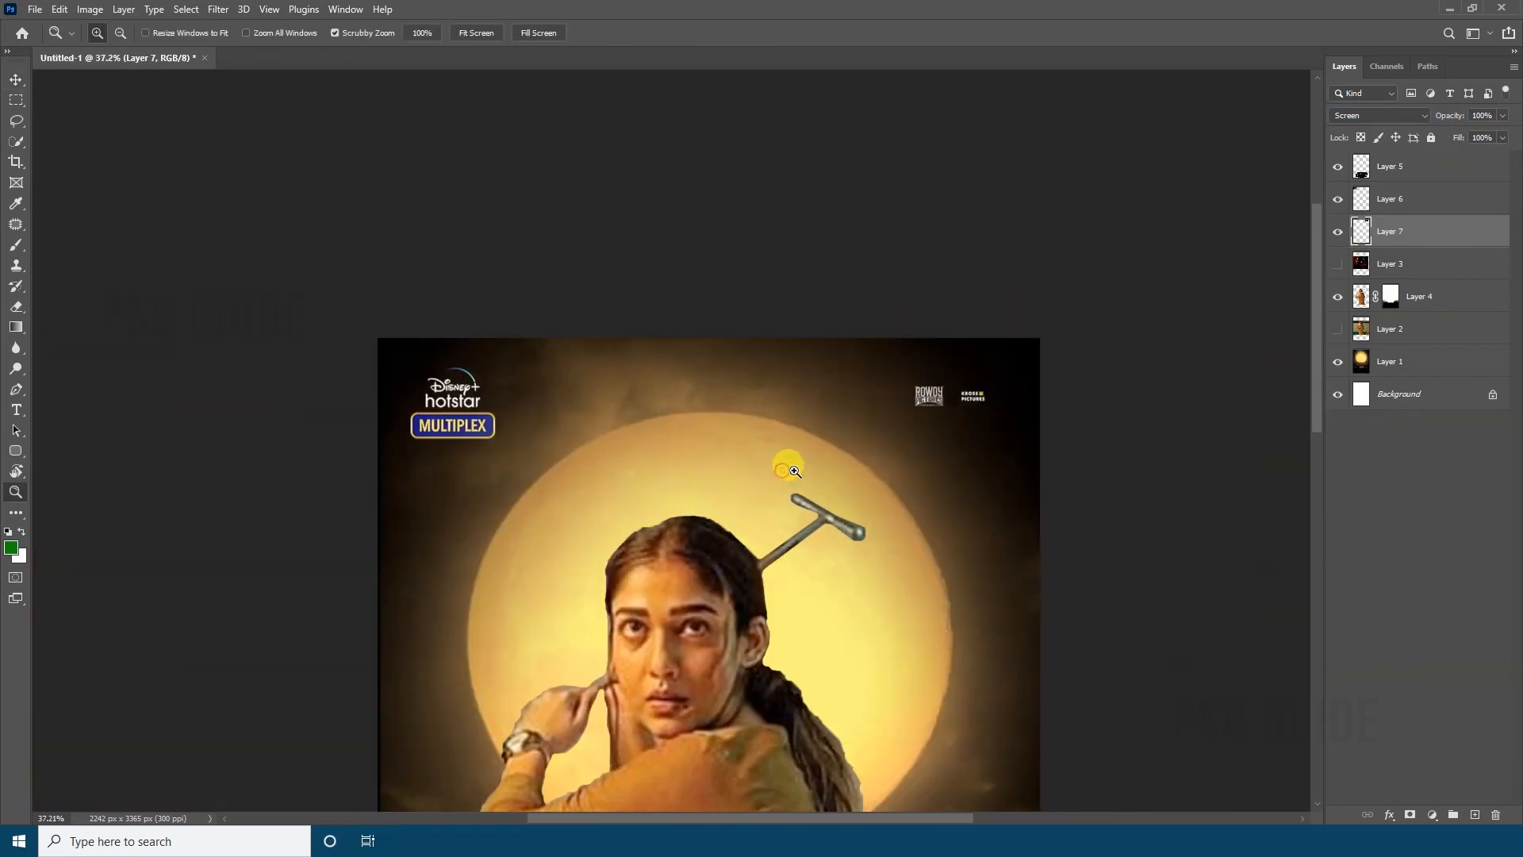
drag(746, 373, 707, 357)
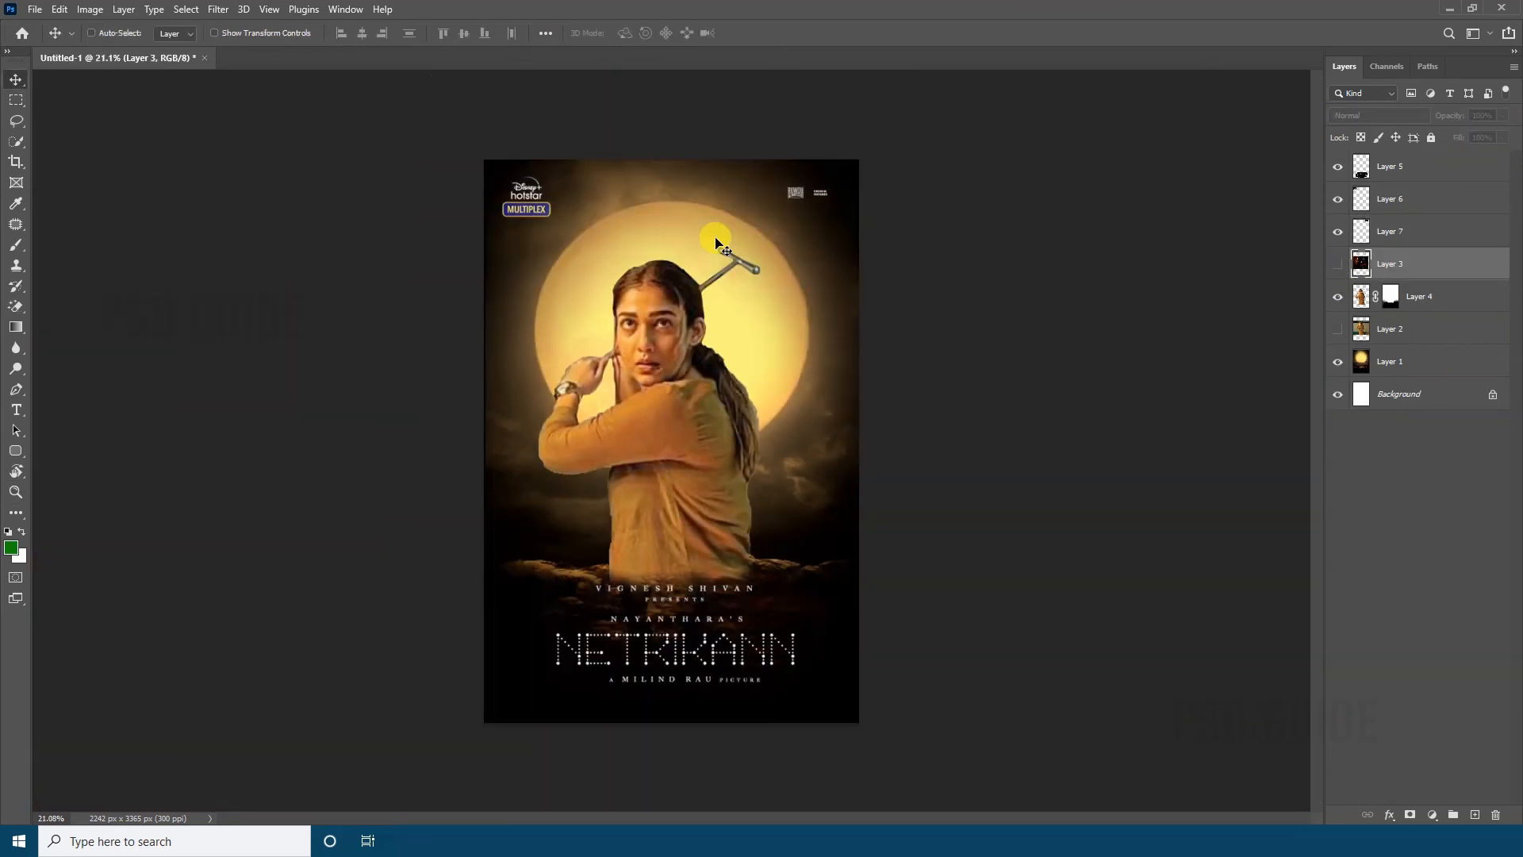